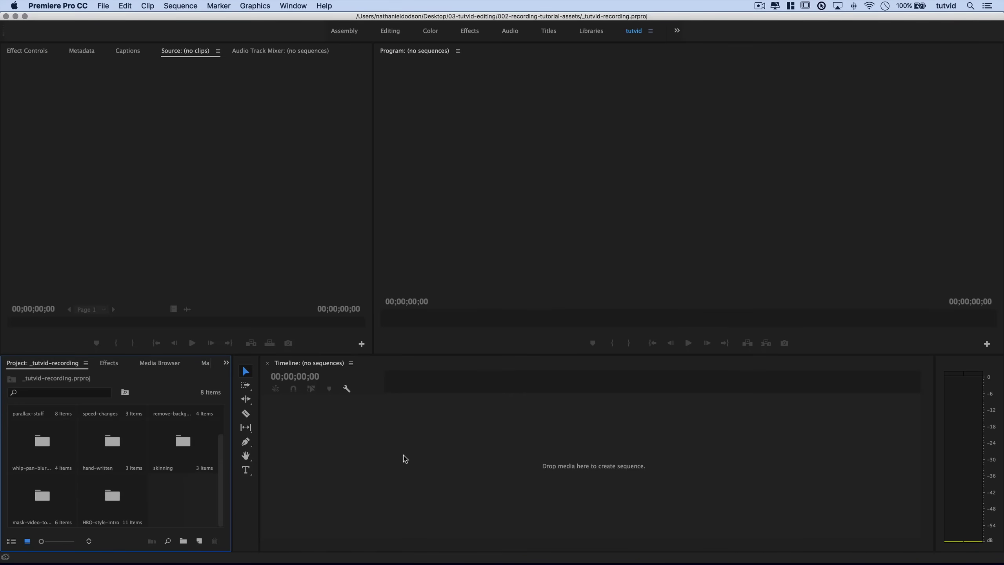
Switch to Finder and look over the logo images and tv-static-stock.mp4 in the 08-22-PREM-hbo-style-intro folder.
{"action": "left_click", "coordinate": [402, 448]}
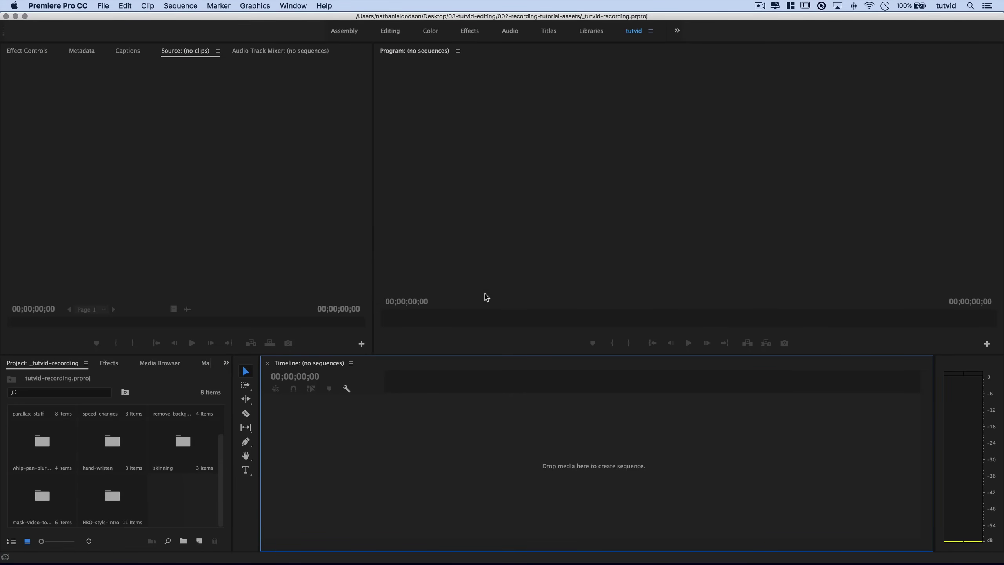
{"action": "key", "text": "super+Tab"}
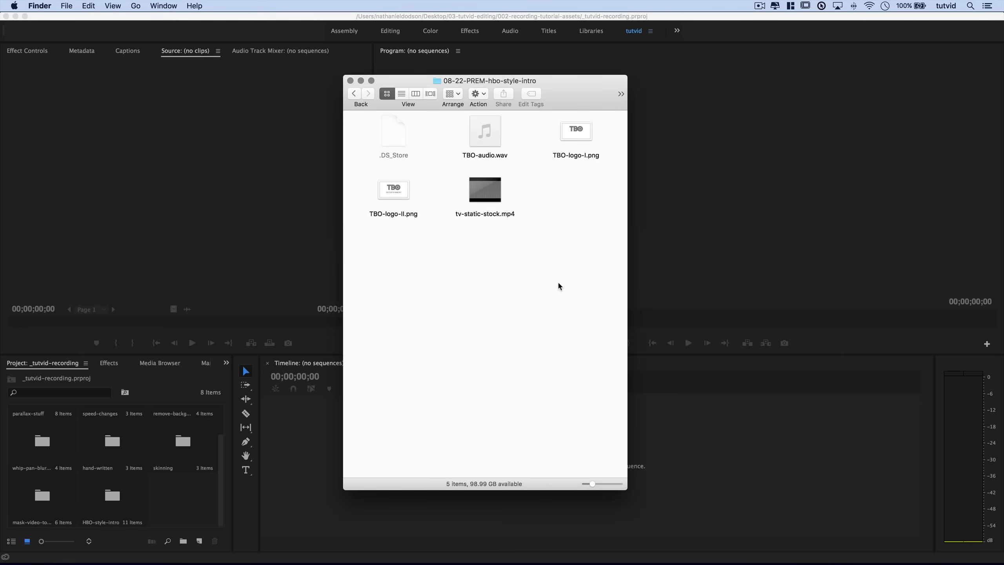
{"action": "left_click_drag", "start_coordinate": [564, 90], "coordinate": [520, 90]}
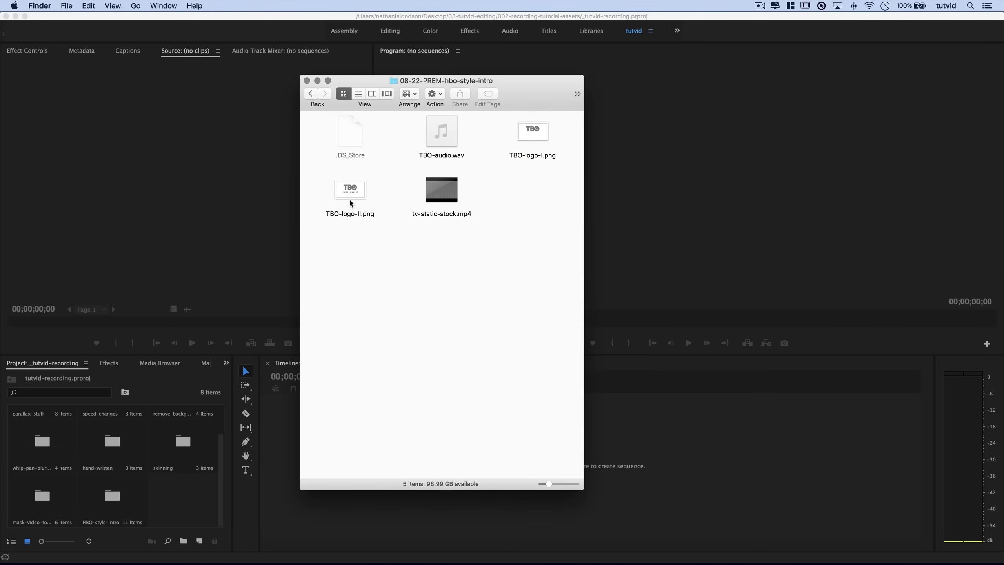
{"action": "left_click", "coordinate": [538, 132]}
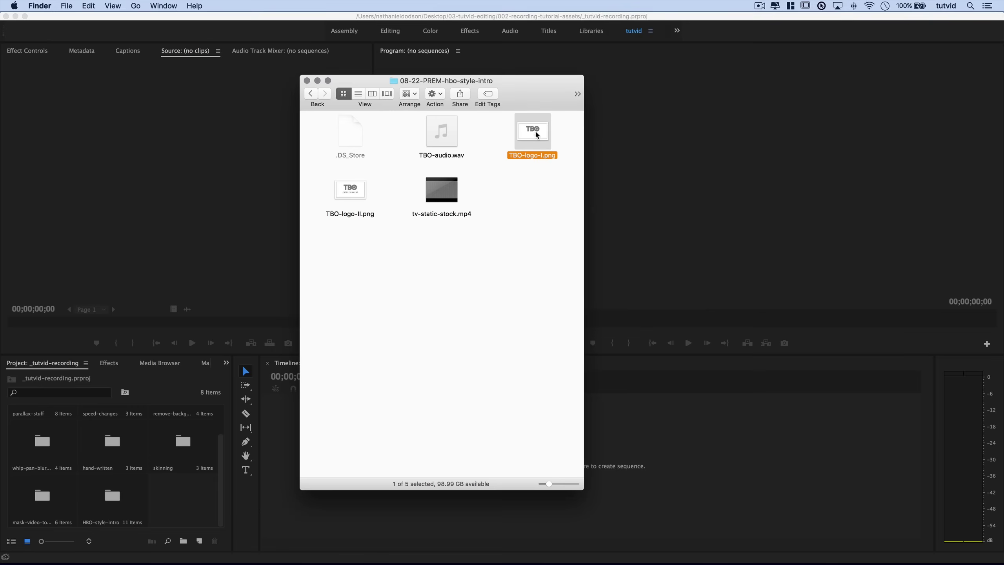
{"action": "left_click", "coordinate": [456, 199]}
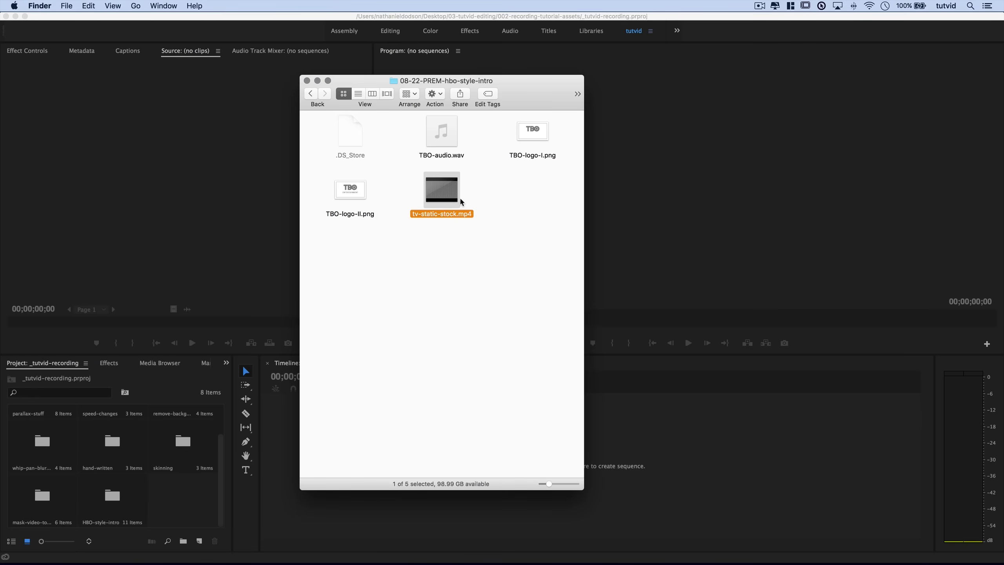
{"action": "mouse_move", "coordinate": [446, 206]}
{"action": "left_click", "coordinate": [536, 139]}
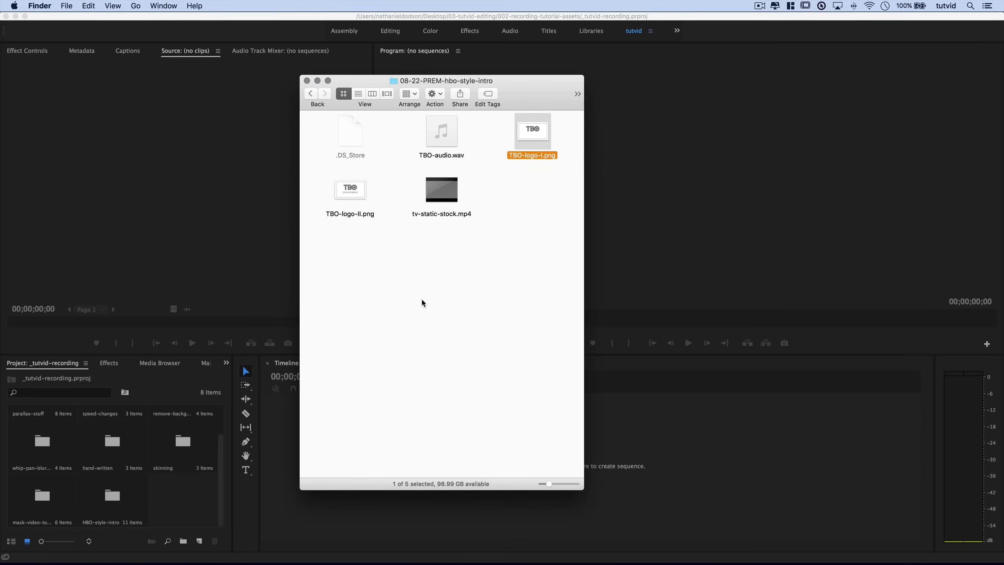
Switch to Photoshop and check the TBO-logo.png document's pixel width and height, leaving the image size unchanged.
{"action": "key", "text": "super+Tab"}
{"action": "key", "text": "super+Tab"}
{"action": "key", "text": "super+Tab"}
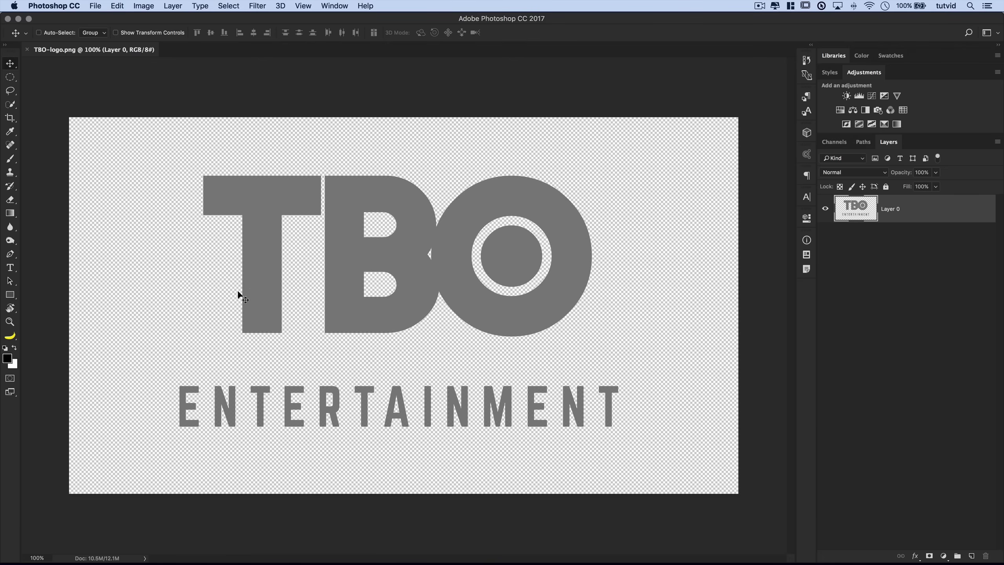
{"action": "key", "text": "super"}
{"action": "left_click", "coordinate": [143, 6]}
{"action": "left_click", "coordinate": [158, 88]}
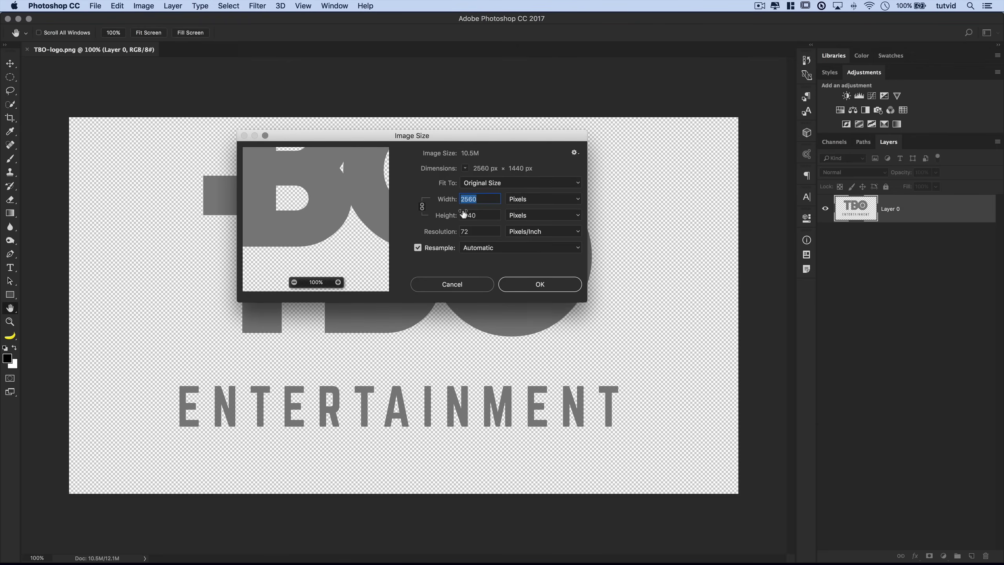
{"action": "left_click", "coordinate": [487, 199]}
{"action": "key", "text": "Tab"}
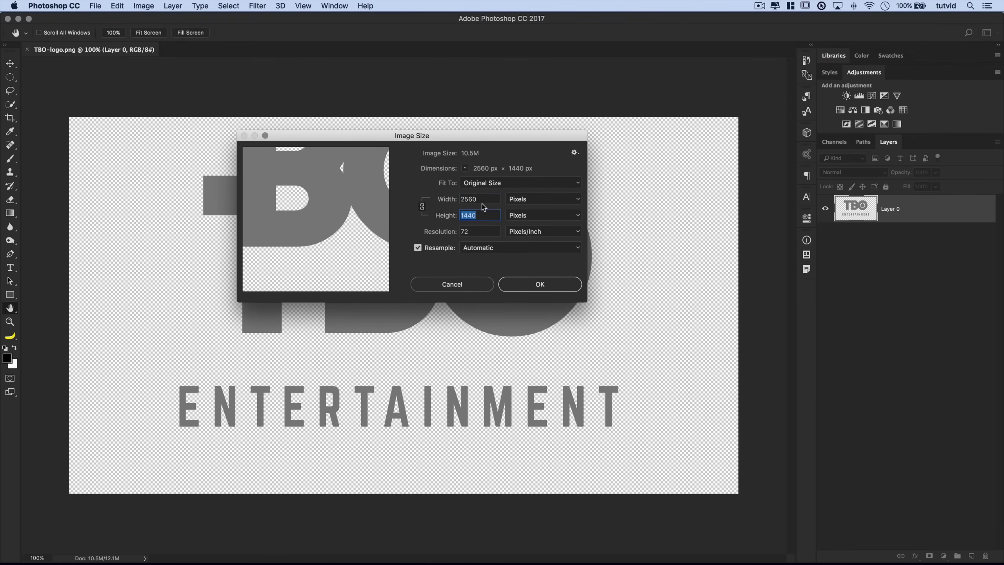
{"action": "key", "text": "shift+Tab"}
{"action": "key", "text": "Tab"}
{"action": "left_click", "coordinate": [492, 284]}
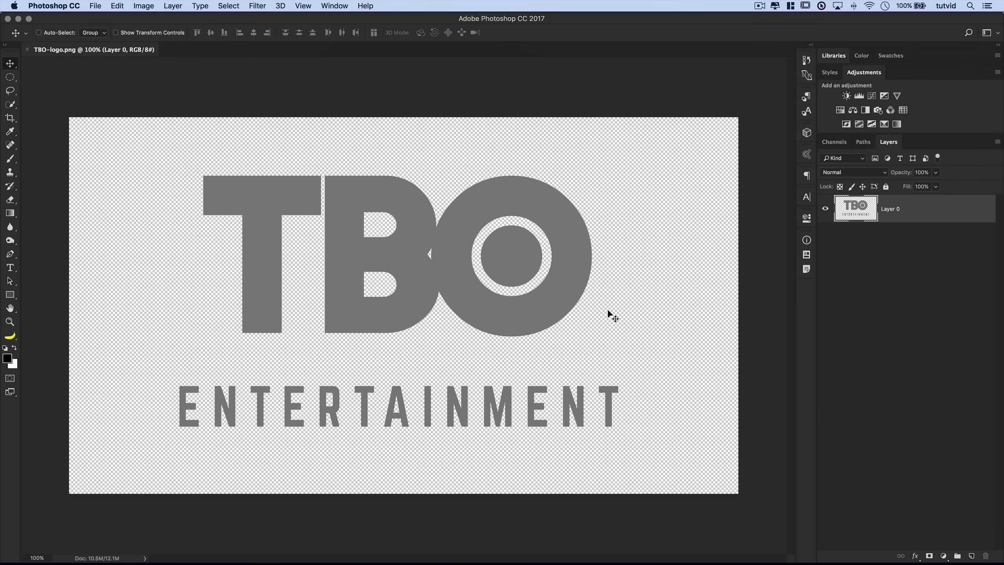
Switch to Finder and preview TBO-logo-I.png and TBO-logo-II.png one after the other.
{"action": "key", "text": "super+Tab"}
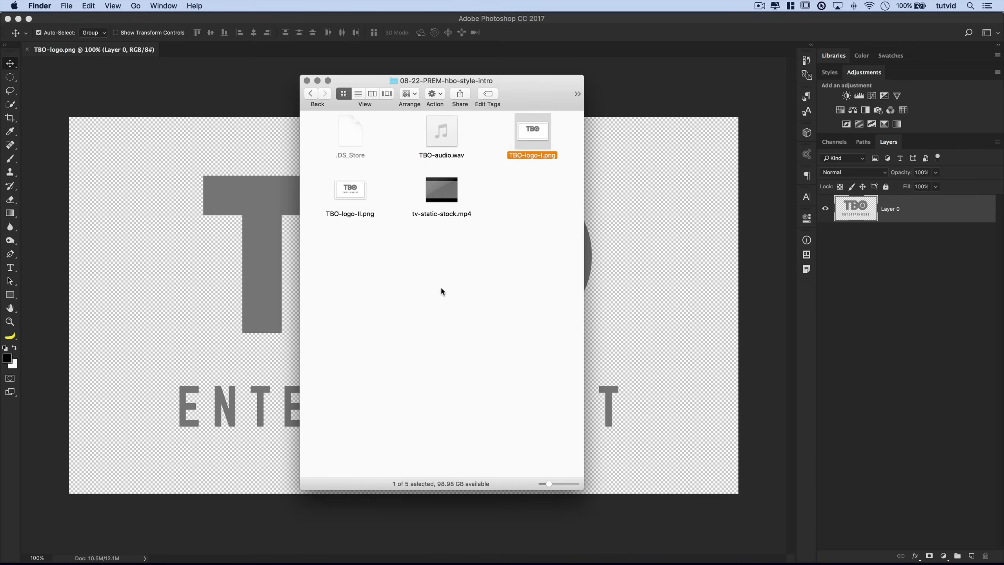
{"action": "key", "text": "space"}
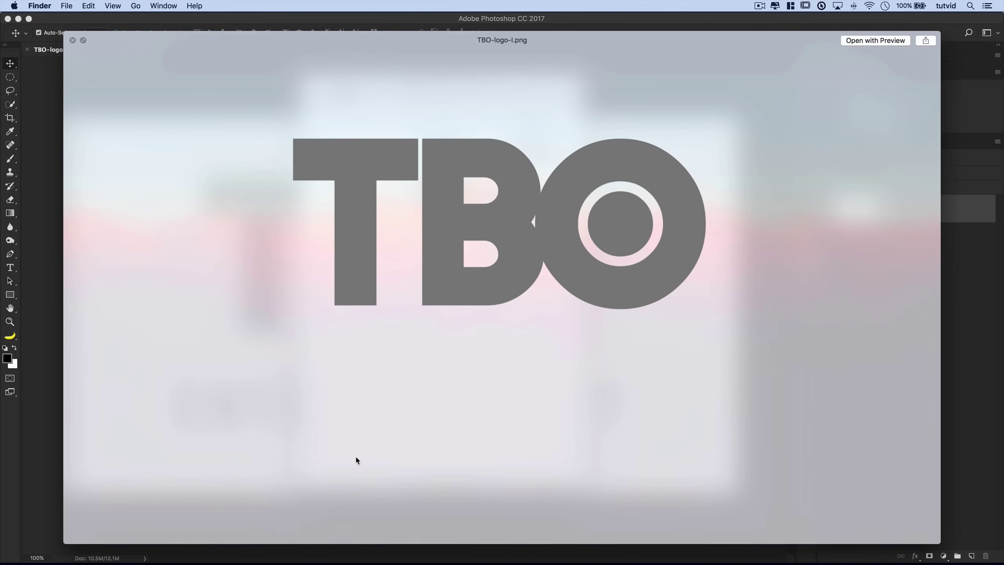
{"action": "key", "text": "space"}
{"action": "key", "text": "Right"}
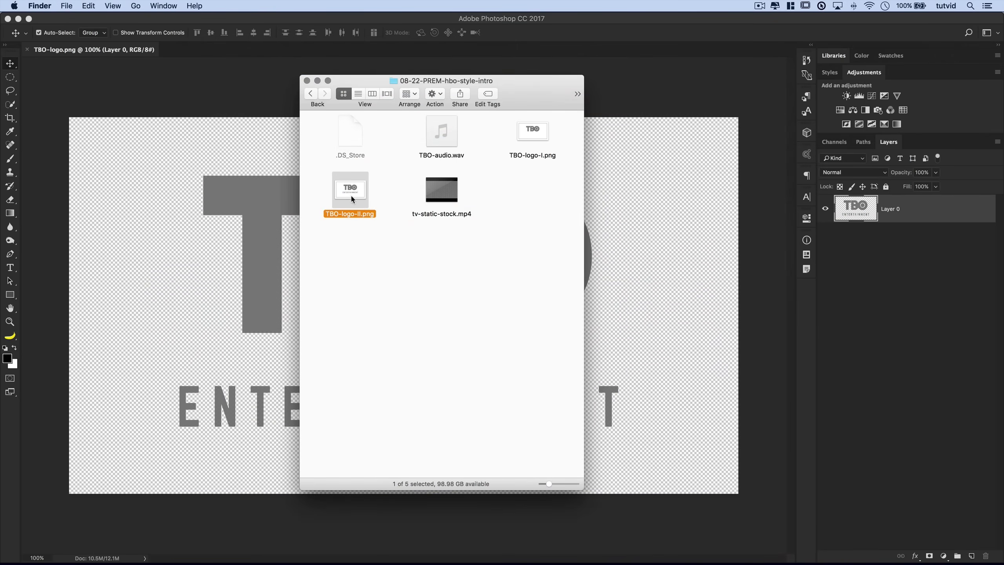
{"action": "key", "text": "space"}
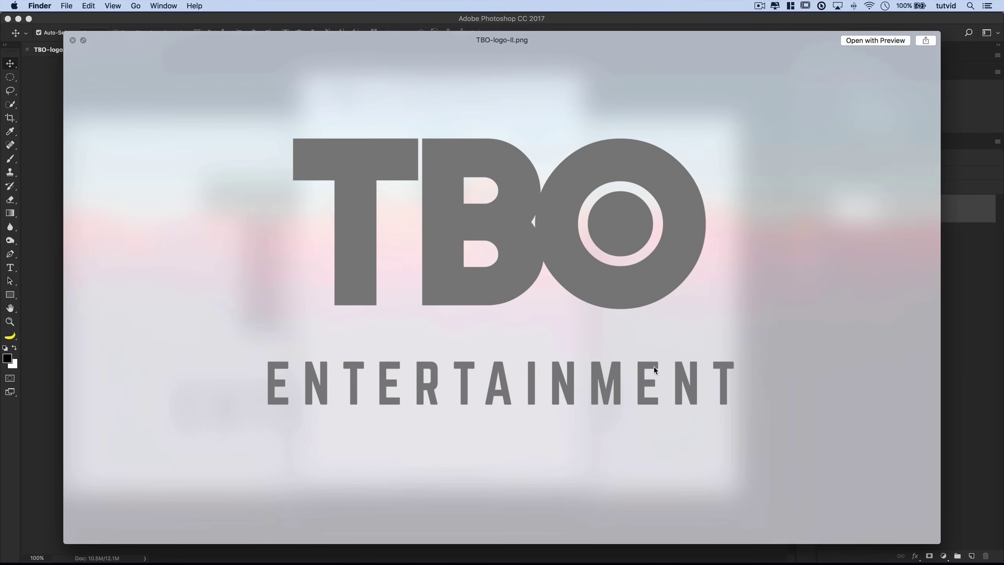
{"action": "key", "text": "space"}
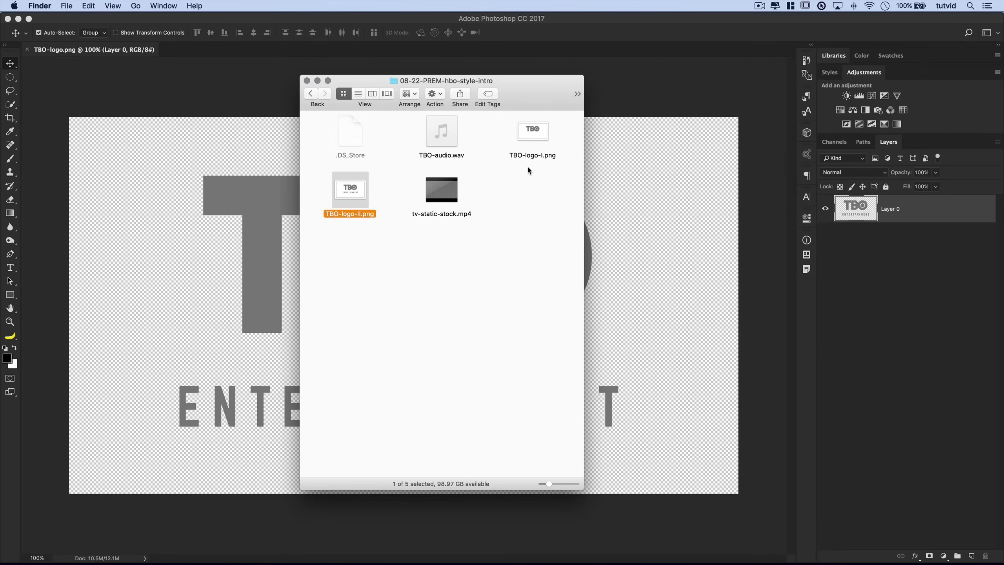
{"action": "left_click", "coordinate": [538, 231]}
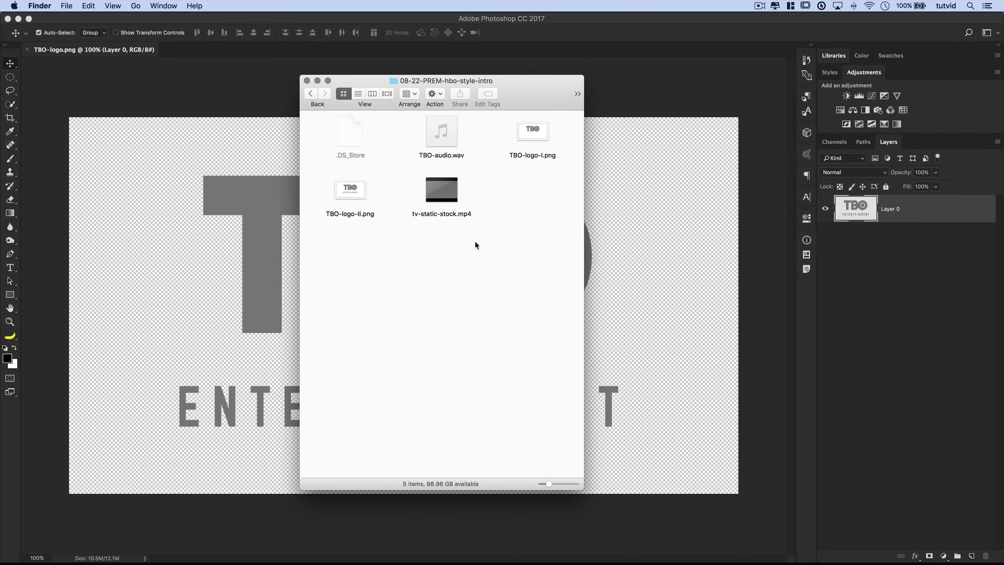
Switch to Photoshop and try the PNG-24 format for the logo in the Save for Web export, without saving.
{"action": "left_click", "coordinate": [661, 184]}
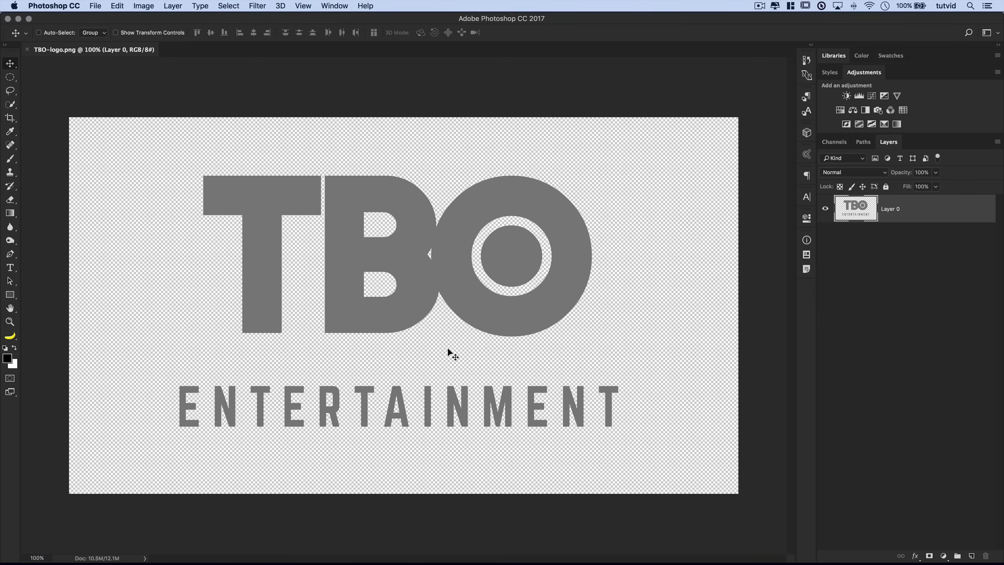
{"action": "left_click", "coordinate": [97, 6]}
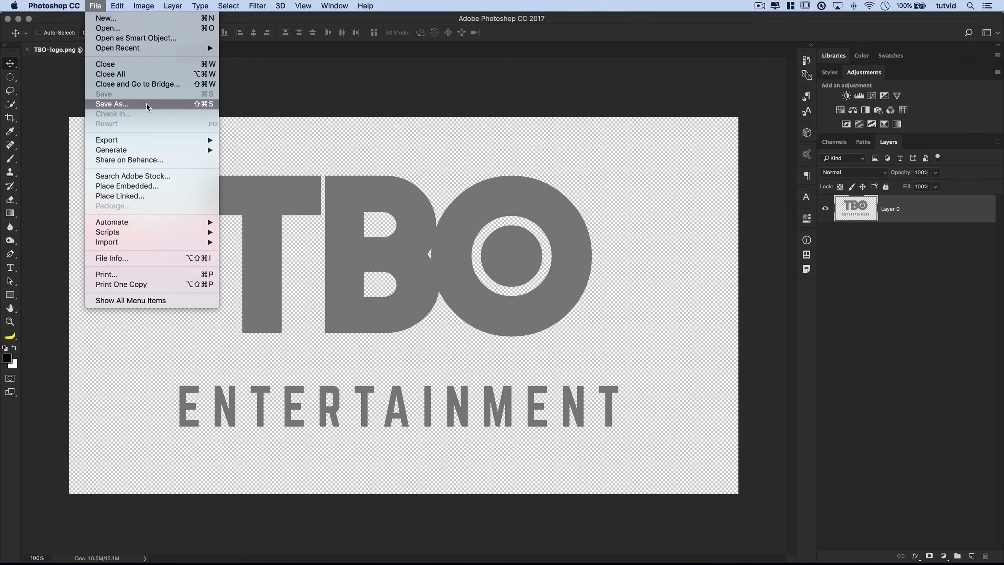
{"action": "mouse_move", "coordinate": [146, 140]}
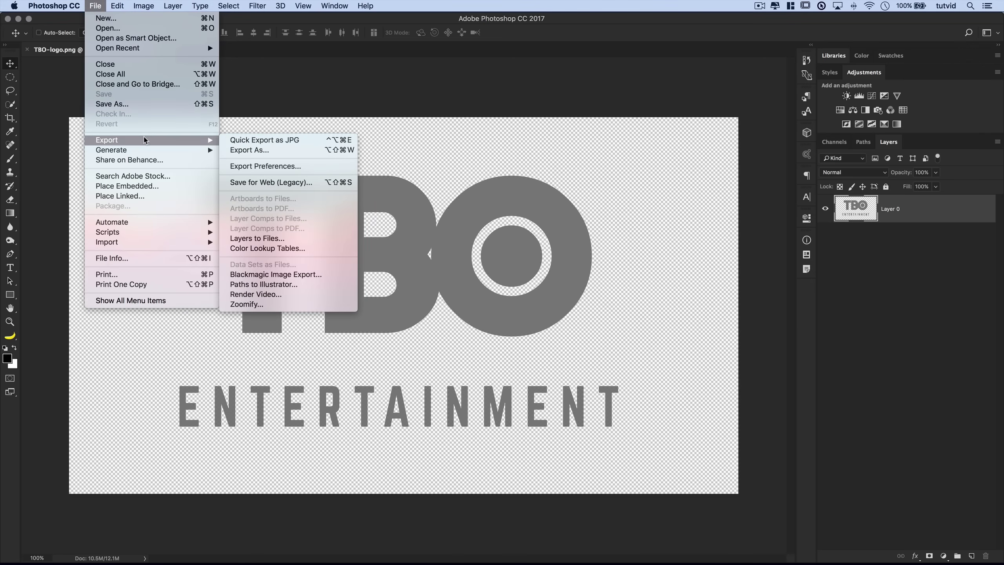
{"action": "left_click", "coordinate": [301, 182]}
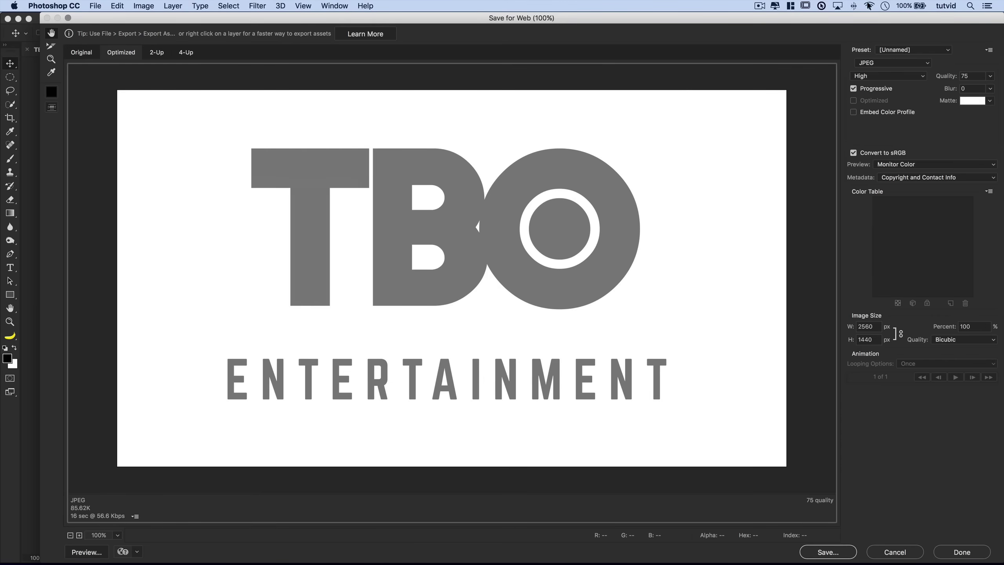
{"action": "left_click", "coordinate": [893, 64]}
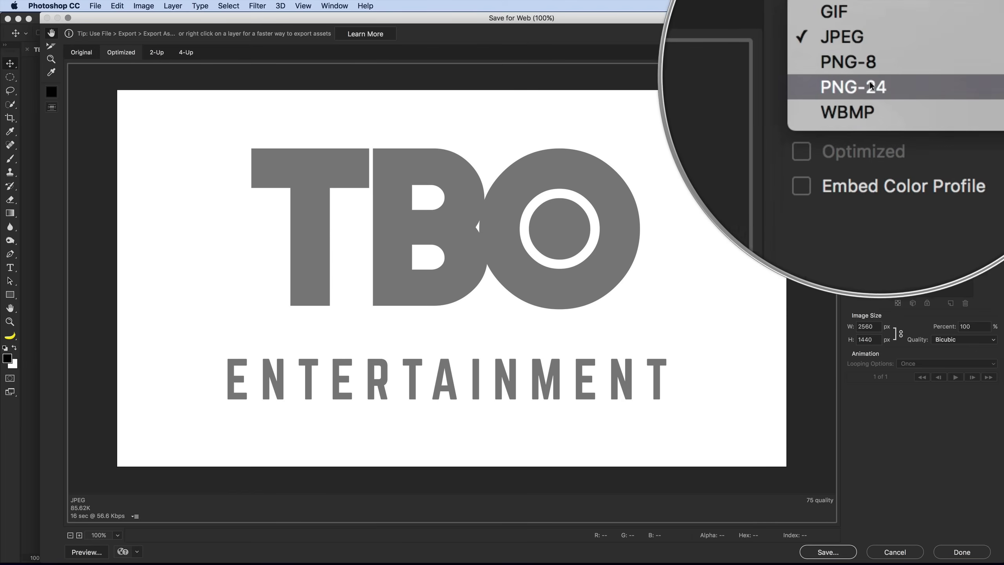
{"action": "left_click", "coordinate": [868, 80]}
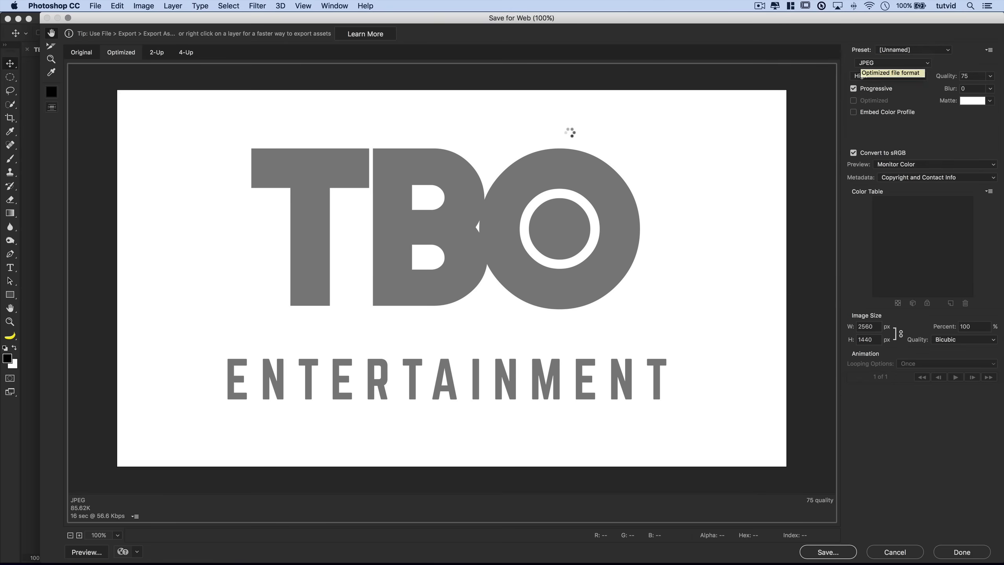
{"action": "left_click", "coordinate": [896, 551]}
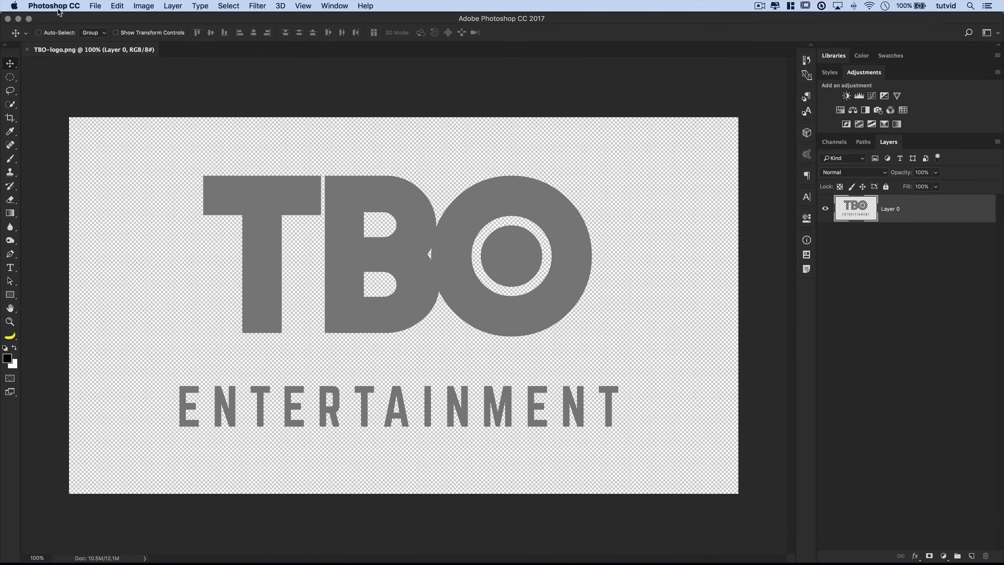
Hide Photoshop and switch back to Premiere Pro.
{"action": "left_click", "coordinate": [59, 6]}
{"action": "left_click", "coordinate": [89, 106]}
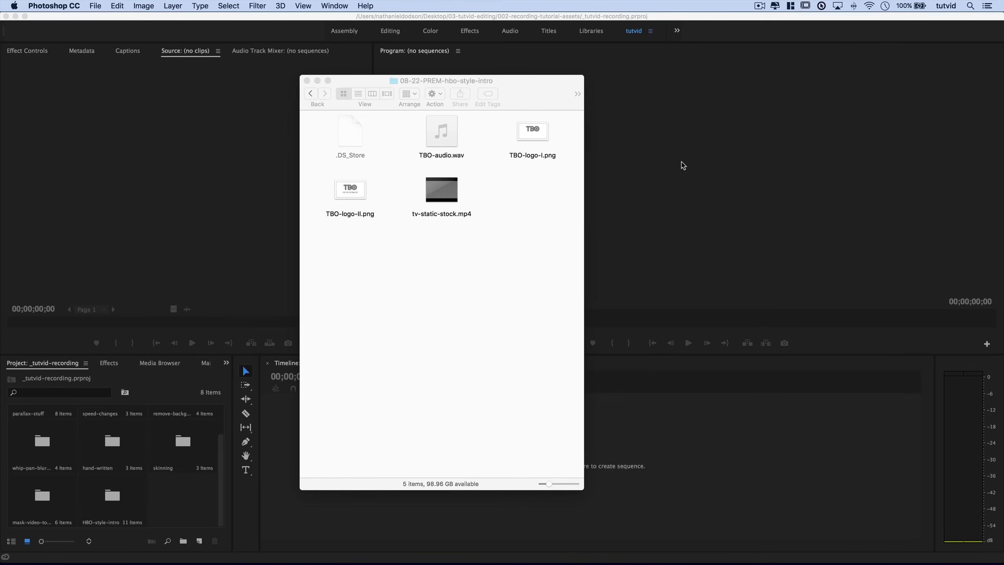
{"action": "left_click", "coordinate": [713, 206]}
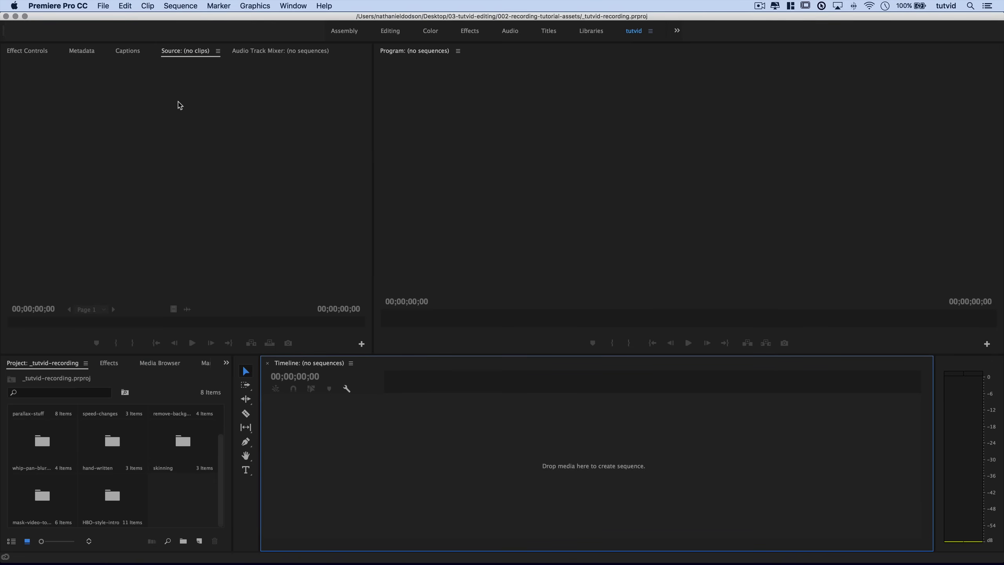
Start a new sequence and set its frame size to 2560 horizontal by 1440 vertical.
{"action": "left_click", "coordinate": [101, 6]}
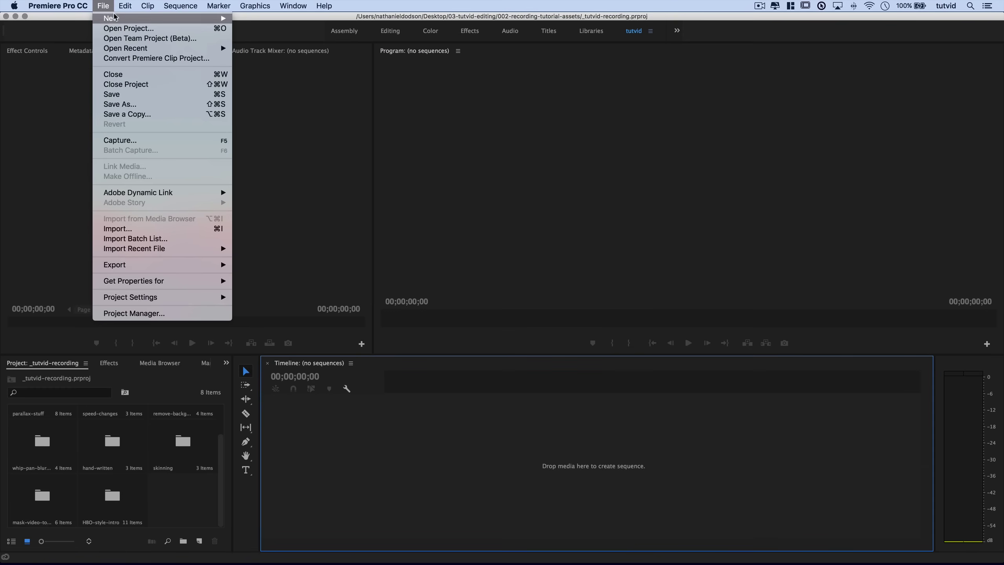
{"action": "mouse_move", "coordinate": [116, 18]}
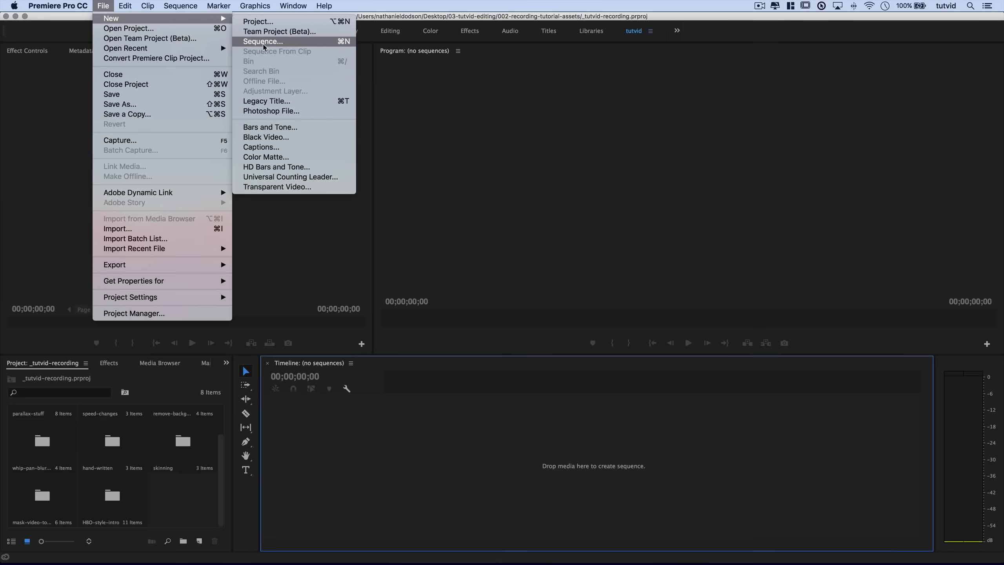
{"action": "left_click", "coordinate": [183, 527]}
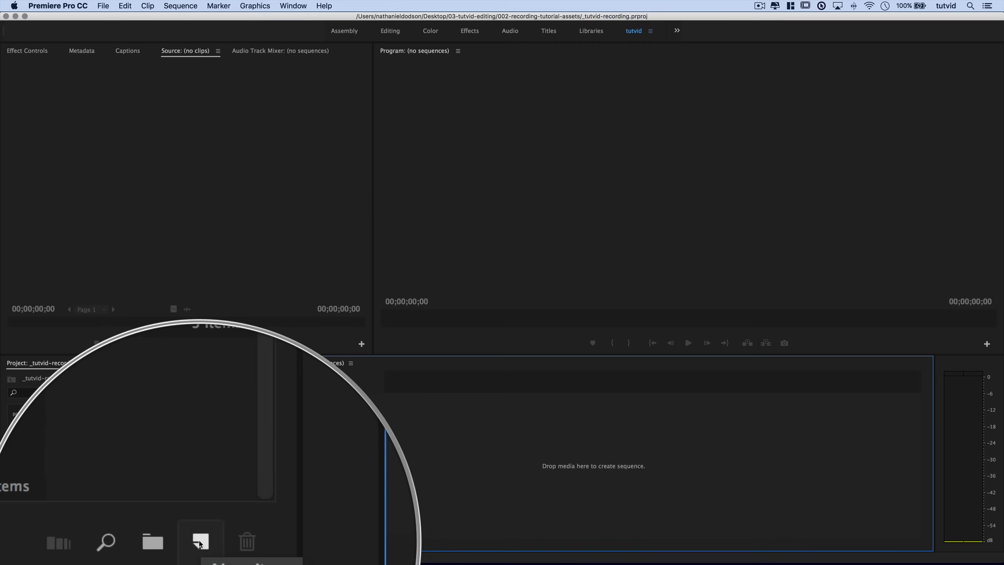
{"action": "left_click", "coordinate": [199, 540]}
{"action": "left_click", "coordinate": [215, 463]}
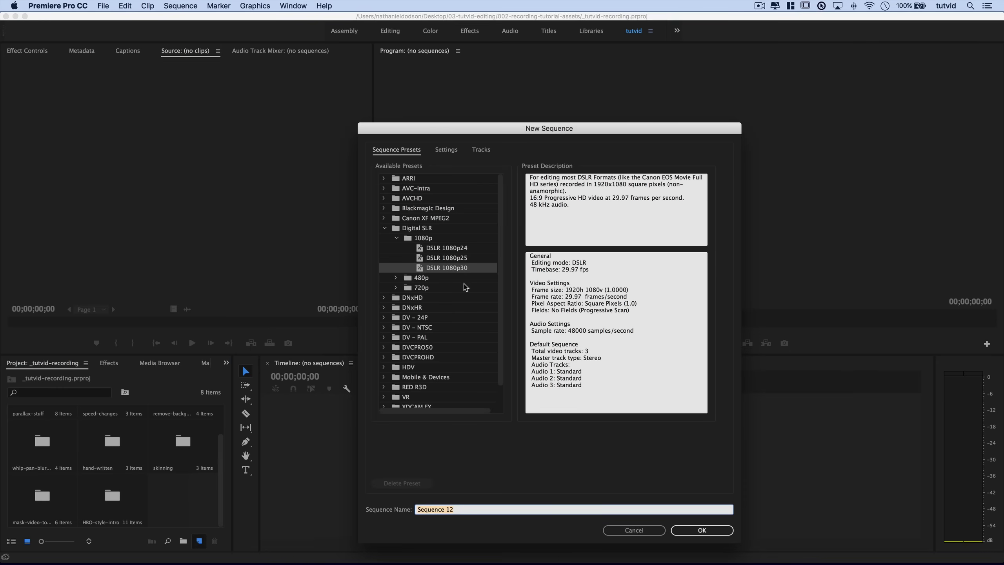
{"action": "left_click", "coordinate": [448, 150]}
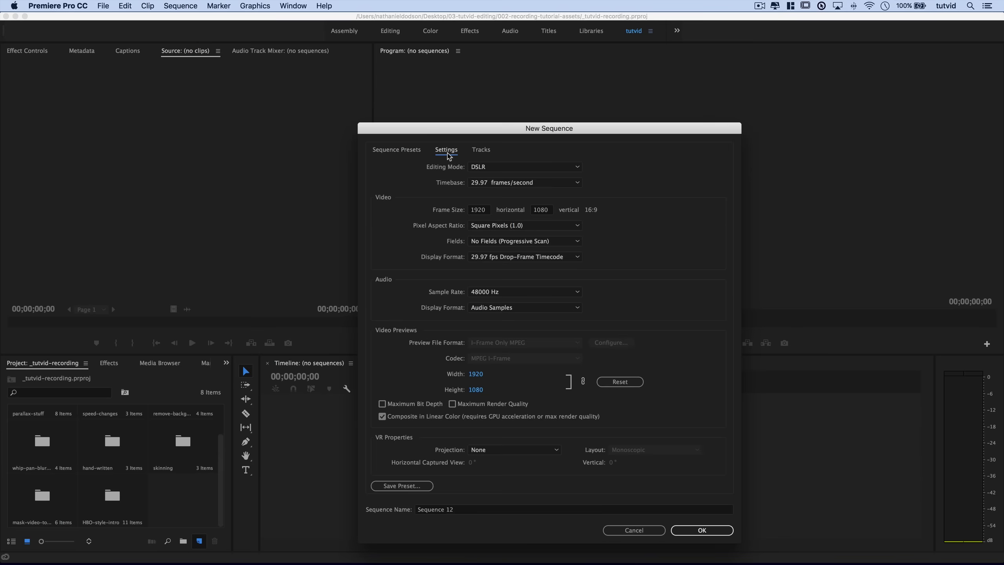
{"action": "left_click", "coordinate": [479, 210]}
{"action": "type", "text": "2560"}
{"action": "key", "text": "Tab"}
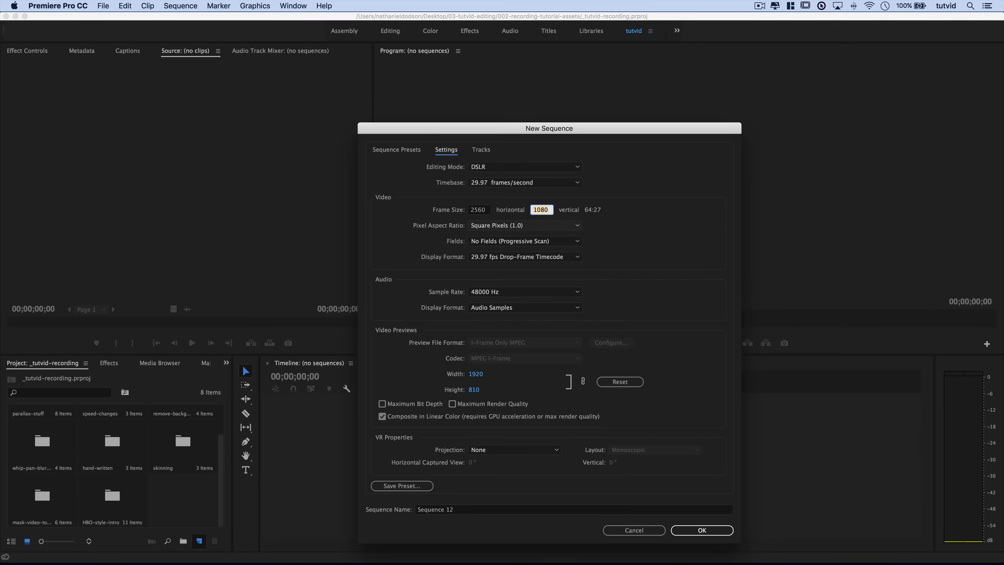
{"action": "type", "text": "1440"}
{"action": "key", "text": "Tab"}
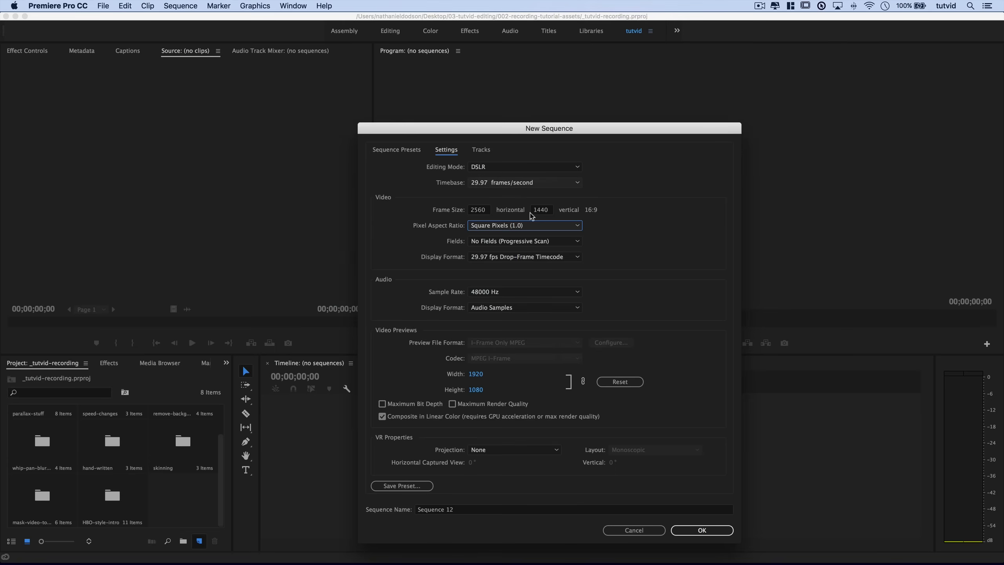
Name the new sequence TBO-intro and create it.
{"action": "left_click", "coordinate": [444, 510]}
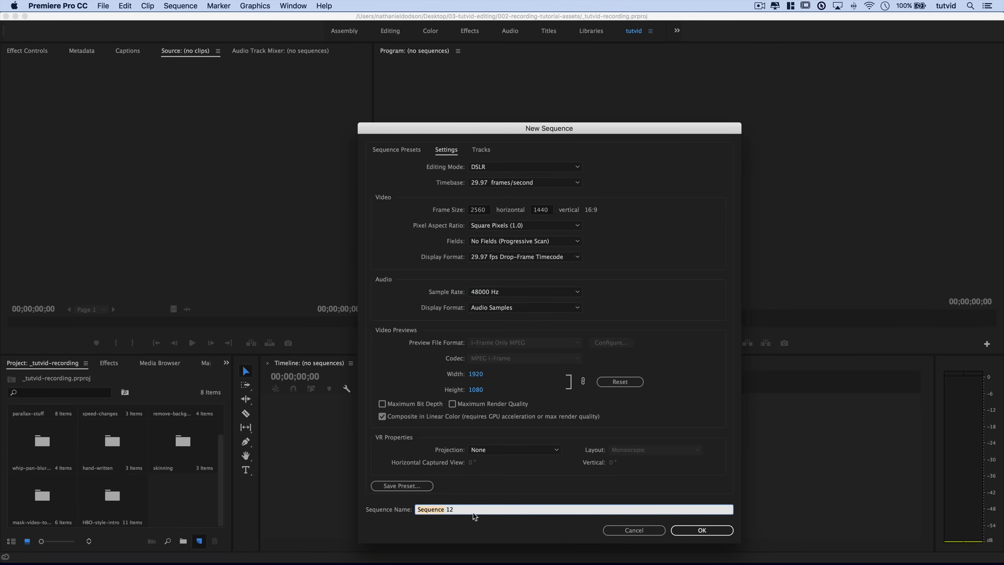
{"action": "type", "text": "TBO-intro"}
{"action": "left_click", "coordinate": [677, 534]}
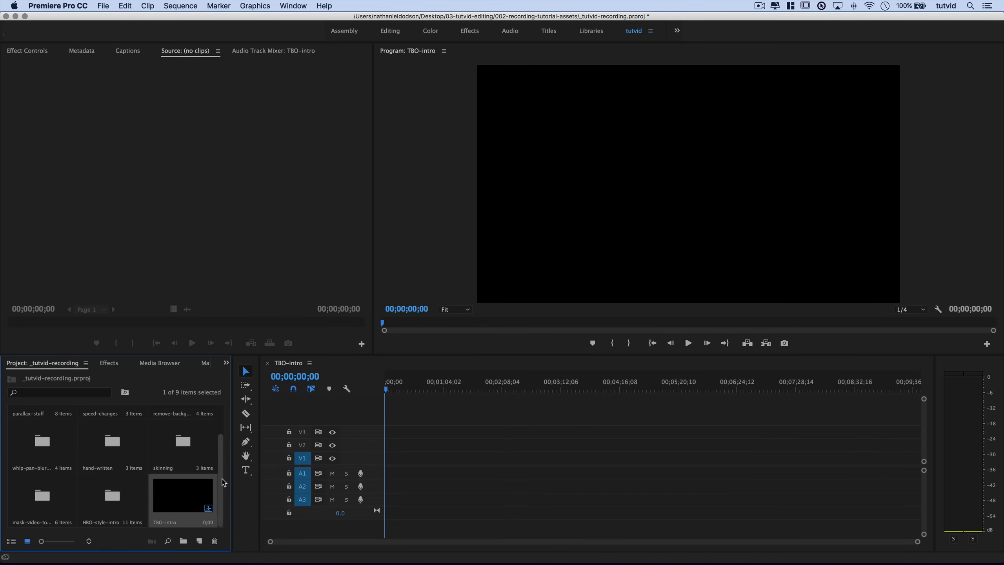
Import TBO-audio.wav, TBO-logo-I.png, TBO-logo-II.png and tv-static-stock.mp4 from the Finder folder into the Premiere Pro project.
{"action": "key", "text": "super+Tab"}
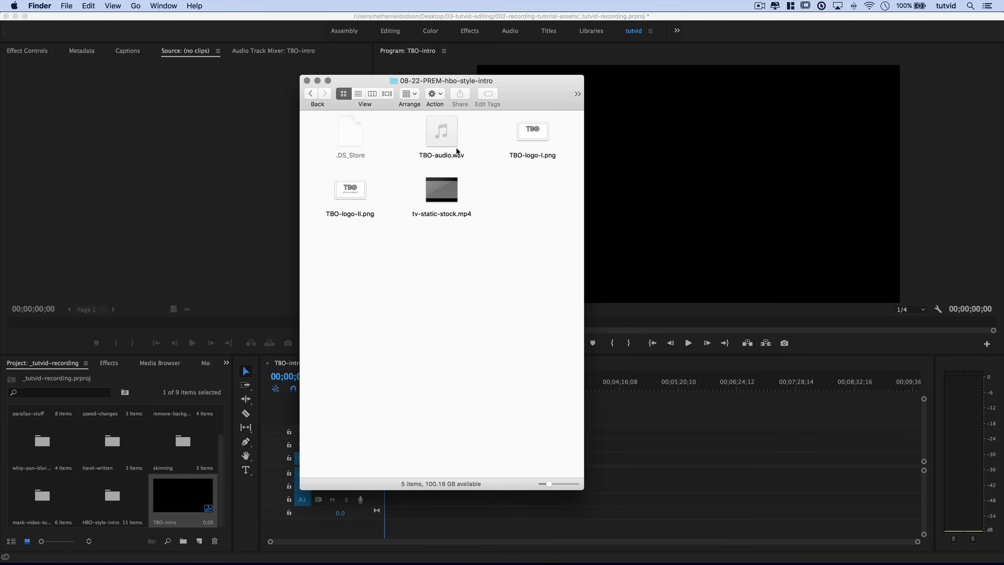
{"action": "left_click", "coordinate": [448, 136]}
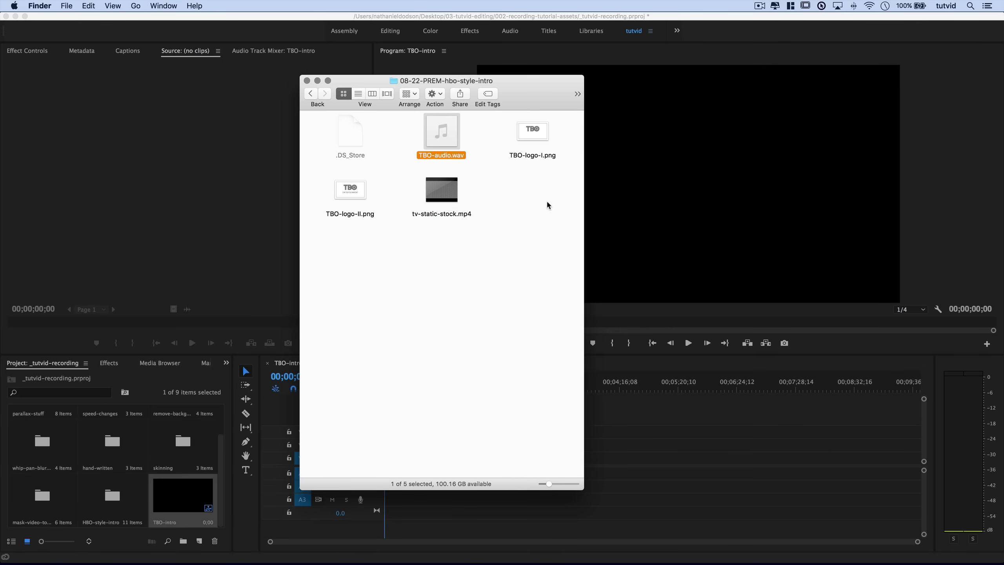
{"action": "left_click_drag", "start_coordinate": [556, 235], "coordinate": [382, 154]}
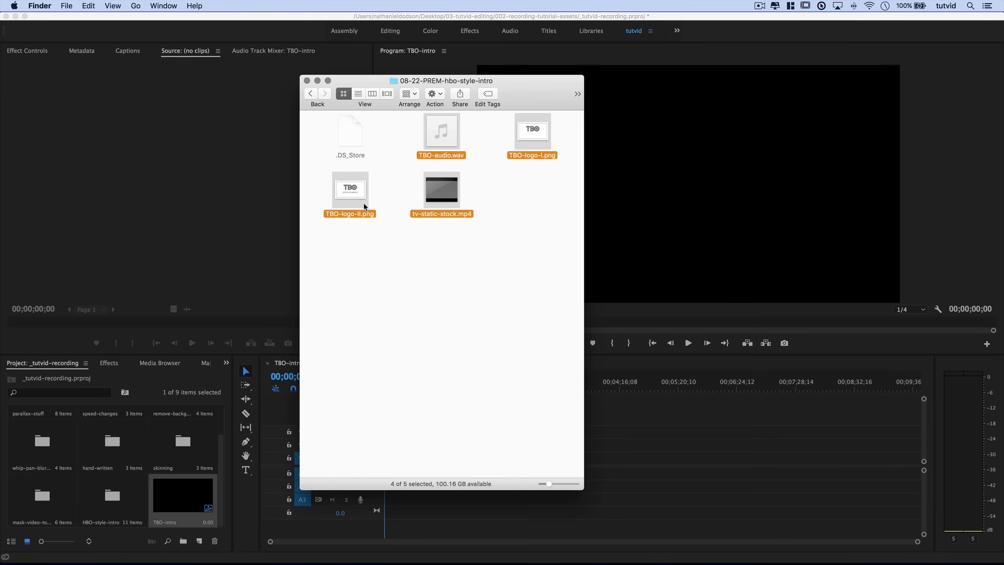
{"action": "left_click_drag", "start_coordinate": [362, 194], "coordinate": [206, 502]}
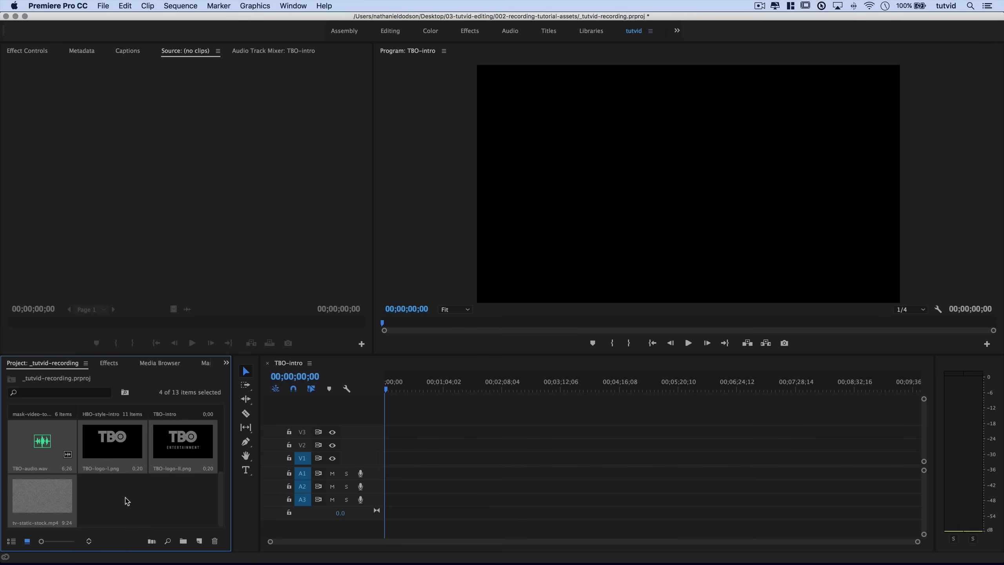
{"action": "left_click", "coordinate": [139, 503]}
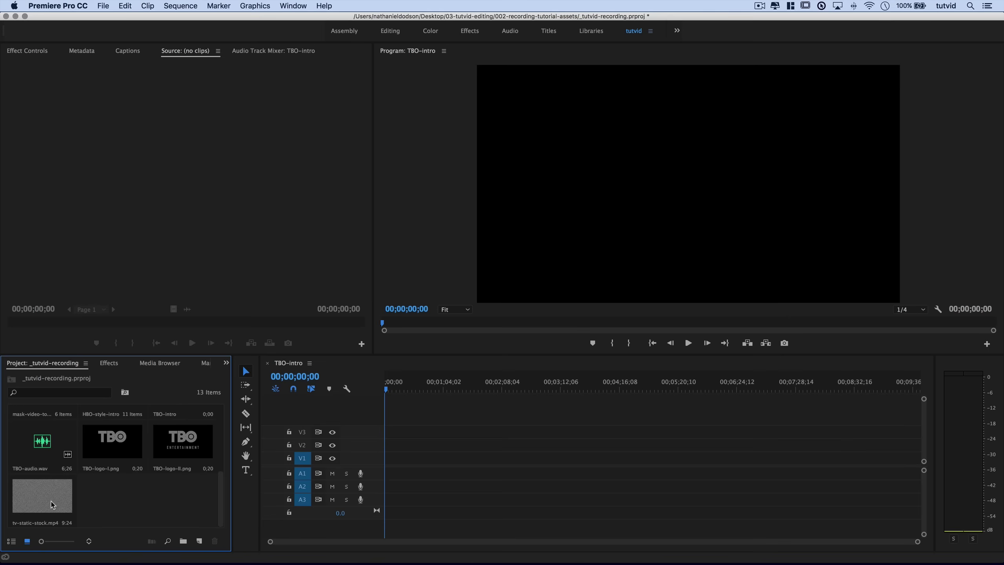
Place tv-static-stock.mp4 at the start of V1, keeping the existing sequence settings, and scale the clip to the frame size.
{"action": "left_click_drag", "start_coordinate": [51, 502], "coordinate": [395, 465]}
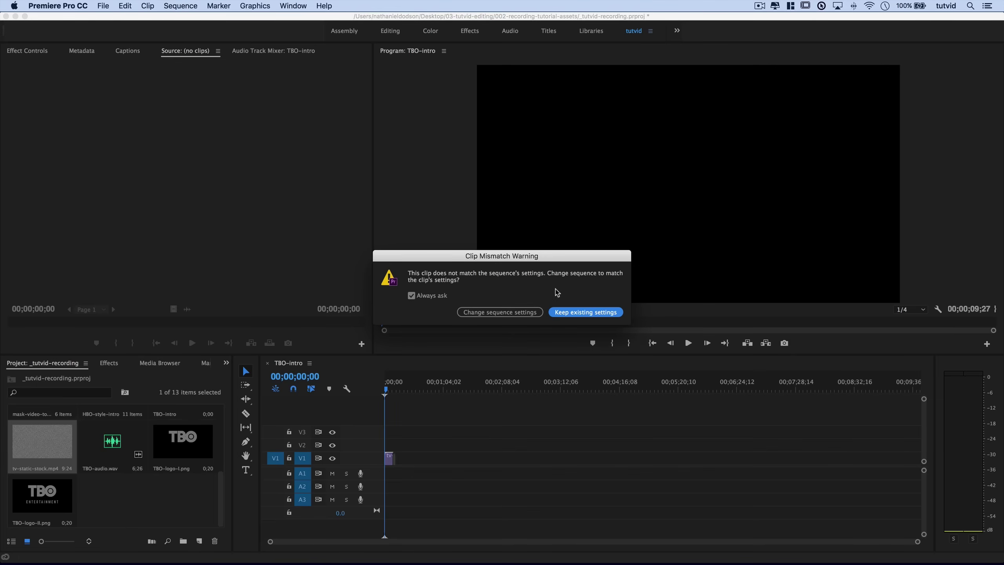
{"action": "left_click", "coordinate": [585, 312]}
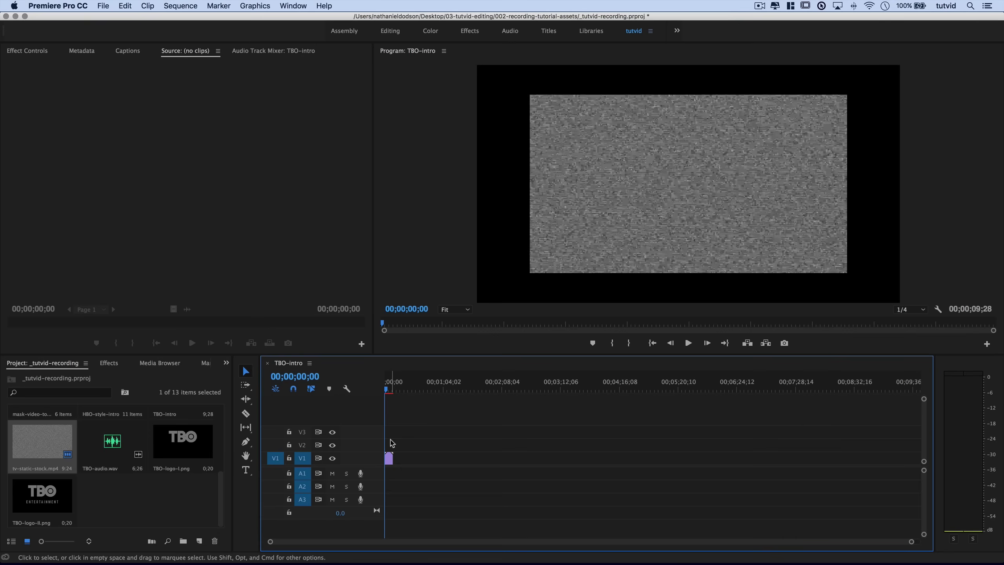
{"action": "key", "text": "equal"}
{"action": "key", "text": "equal"}
{"action": "key", "text": "equal"}
{"action": "key", "text": "equal"}
{"action": "key", "text": "equal"}
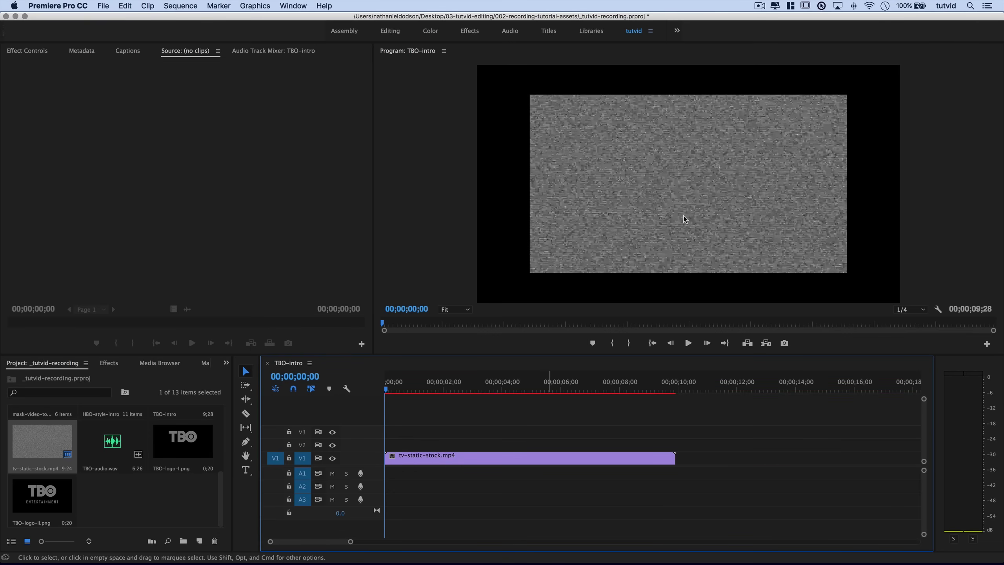
{"action": "left_click", "coordinate": [494, 463]}
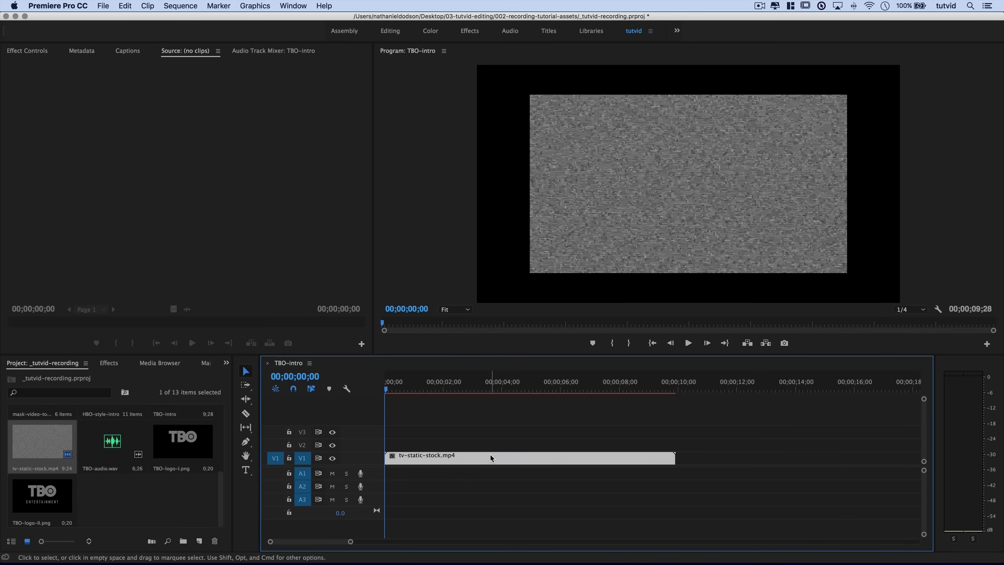
{"action": "right_click", "coordinate": [456, 462]}
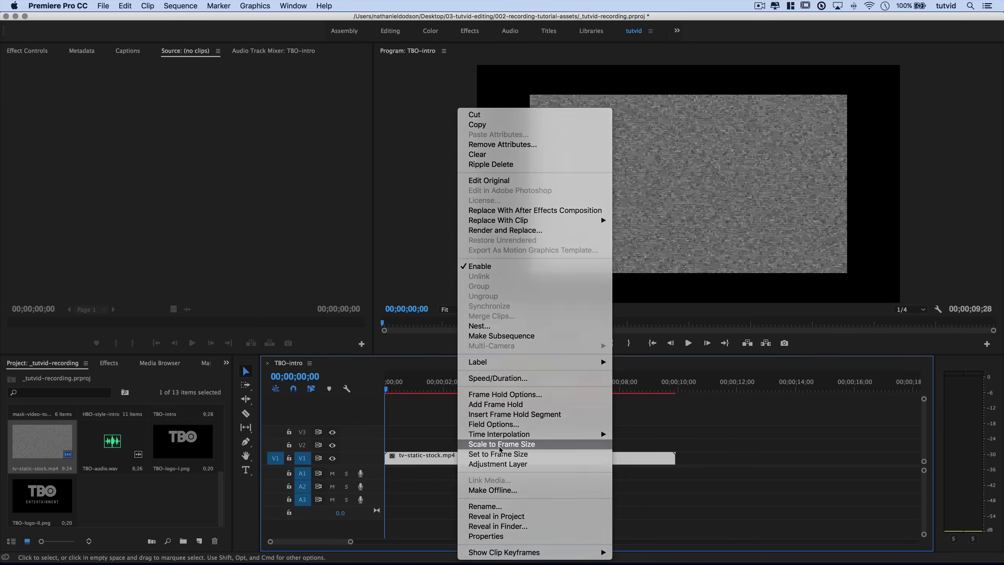
{"action": "left_click", "coordinate": [499, 445]}
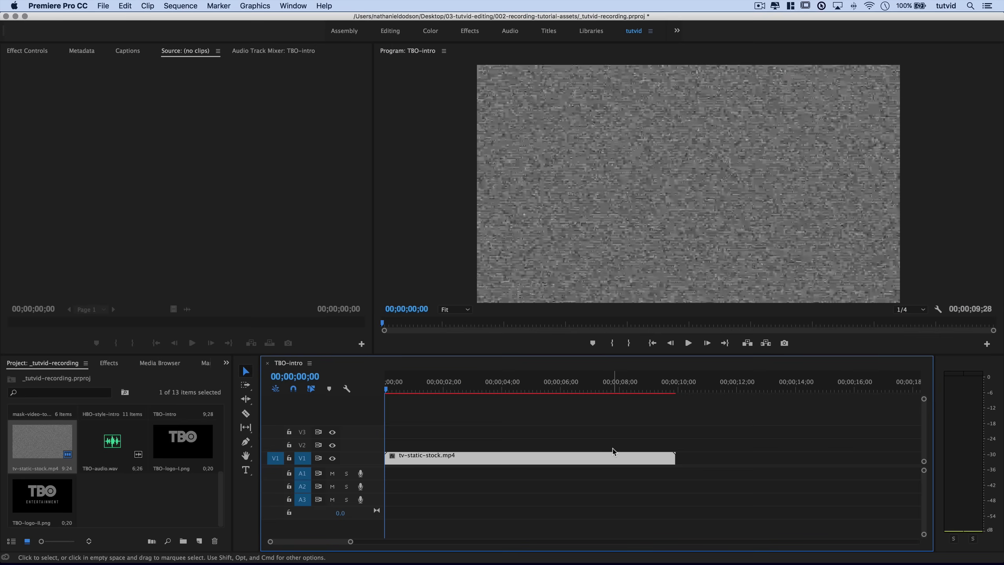
Create a 2560 x 1440 color matte in purple 6558D6 and name it mask.
{"action": "left_click", "coordinate": [199, 541]}
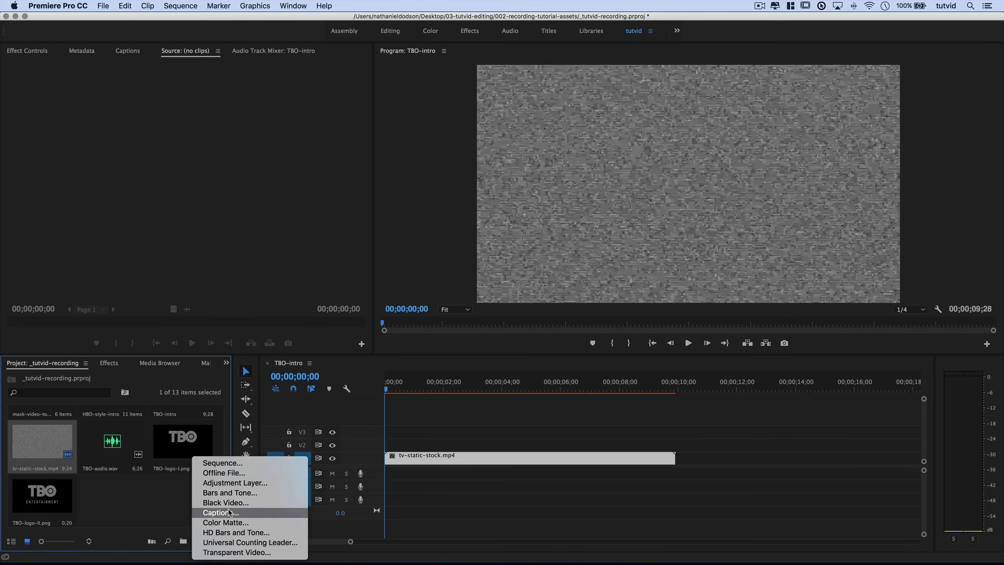
{"action": "left_click", "coordinate": [233, 523]}
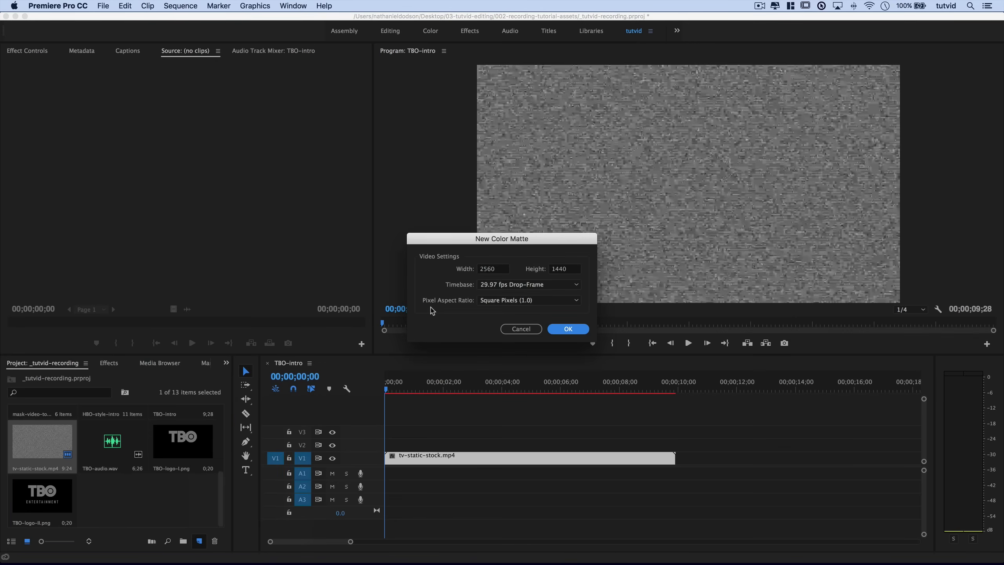
{"action": "left_click", "coordinate": [567, 329]}
{"action": "left_click", "coordinate": [532, 227]}
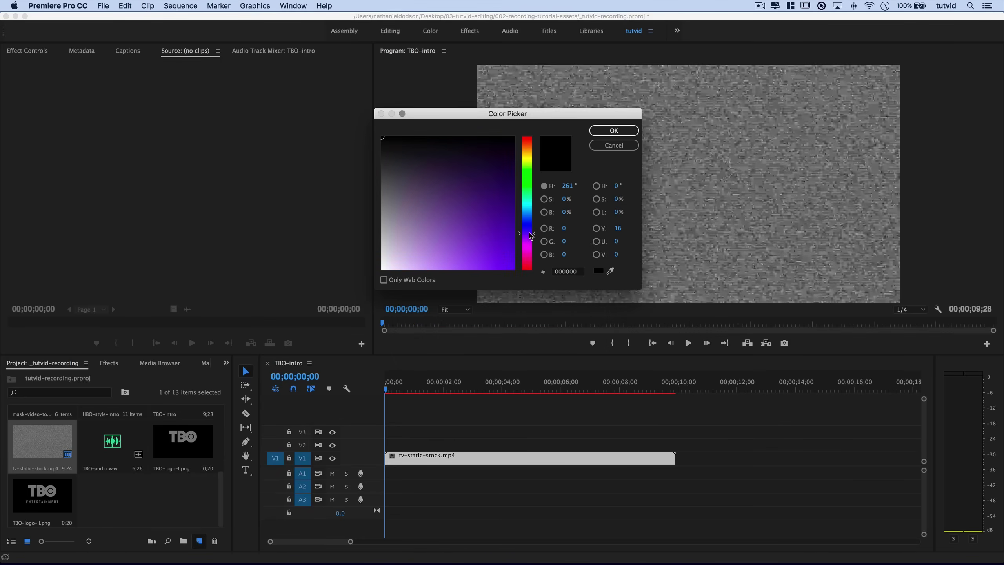
{"action": "left_click_drag", "start_coordinate": [461, 220], "coordinate": [460, 248]}
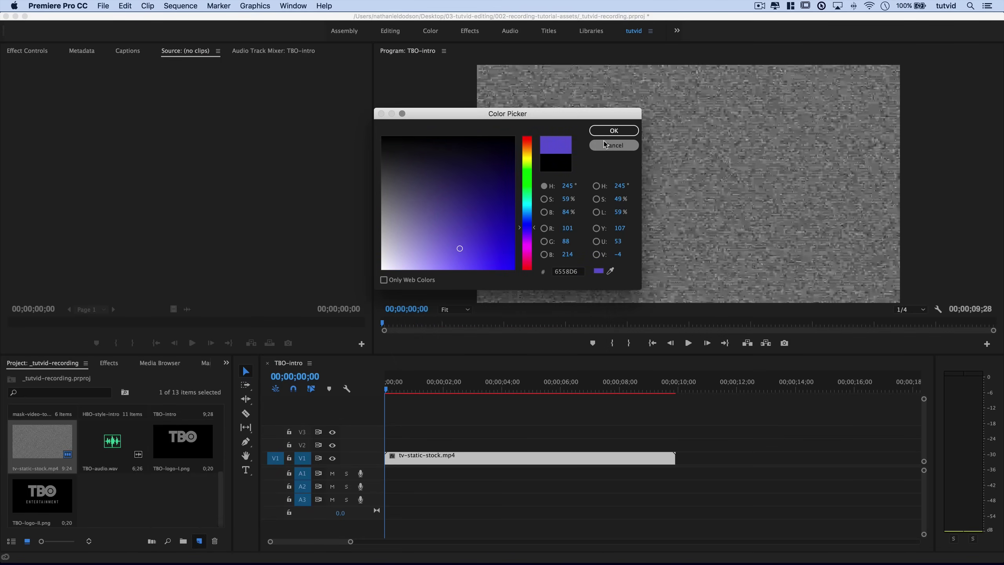
{"action": "left_click", "coordinate": [612, 131]}
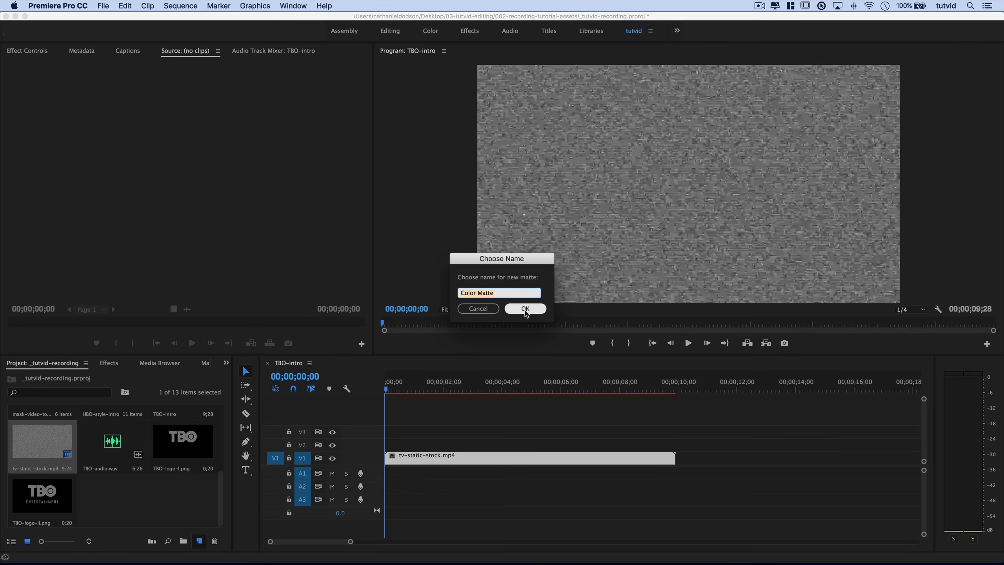
{"action": "type", "text": "mask"}
{"action": "key", "text": "Return"}
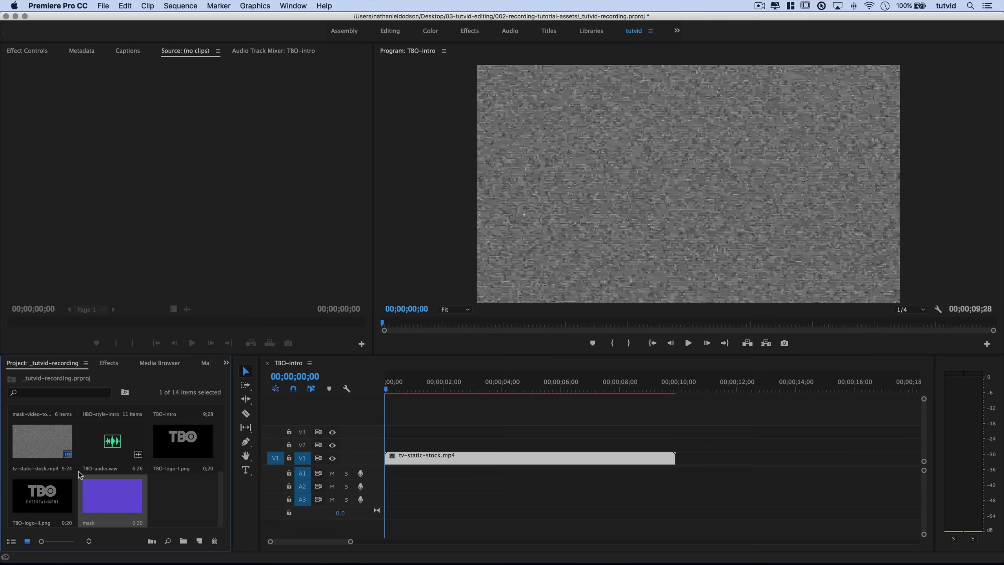
Place the mask matte at the start of V2 and extend it to the end of the static clip.
{"action": "left_click_drag", "start_coordinate": [112, 518], "coordinate": [96, 461]}
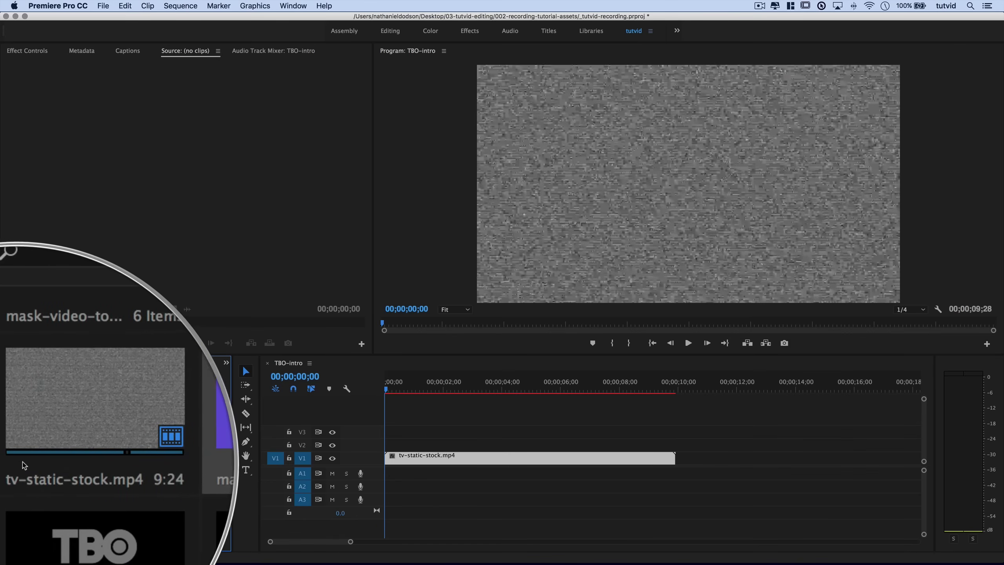
{"action": "left_click_drag", "start_coordinate": [113, 441], "coordinate": [393, 444]}
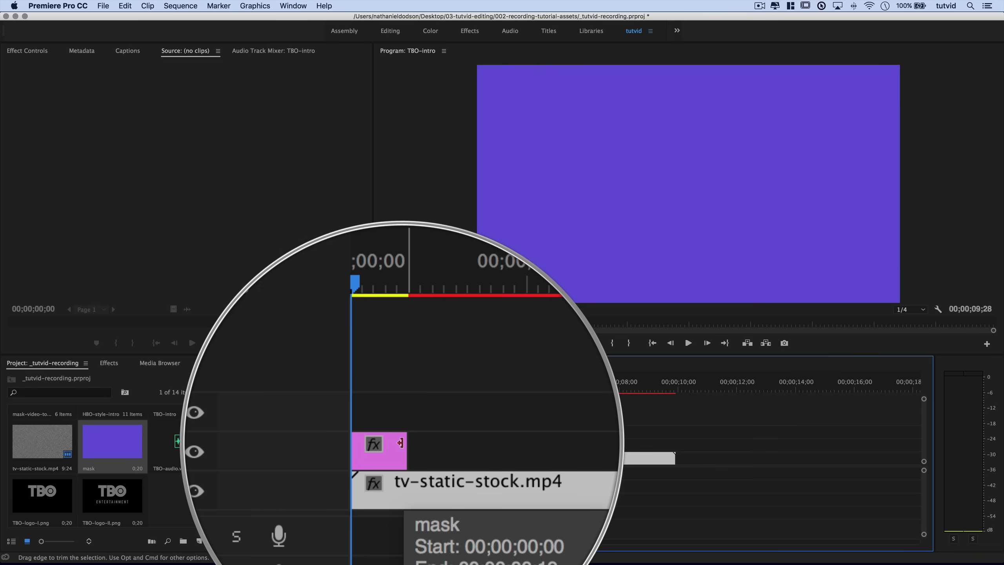
{"action": "left_click_drag", "start_coordinate": [402, 443], "coordinate": [674, 443]}
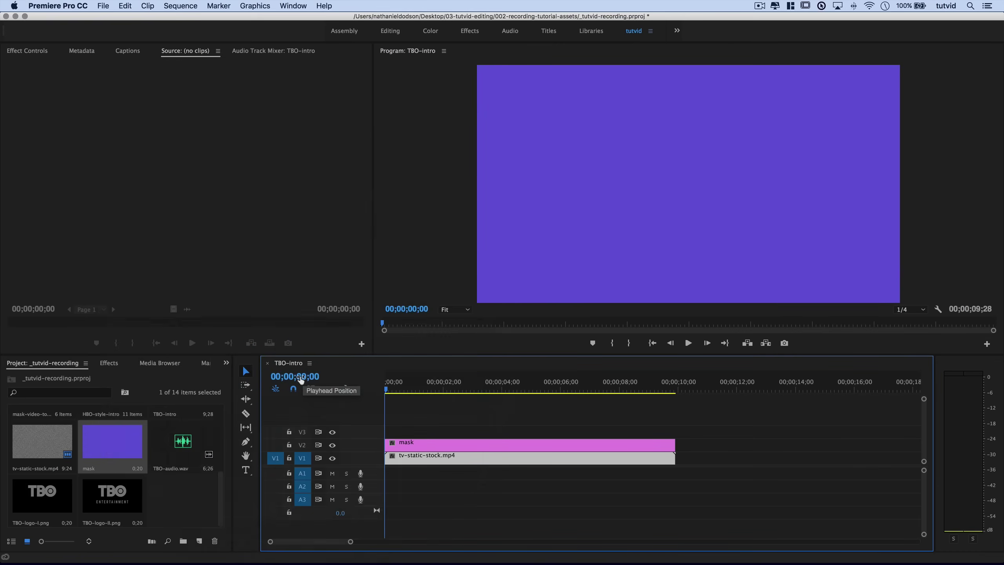
At 00;00;02;00, turn off Uniform Scale for the mask clip and set its Scale Height to 5 and Scale Width to 0.
{"action": "left_click", "coordinate": [300, 377]}
{"action": "type", "text": "200"}
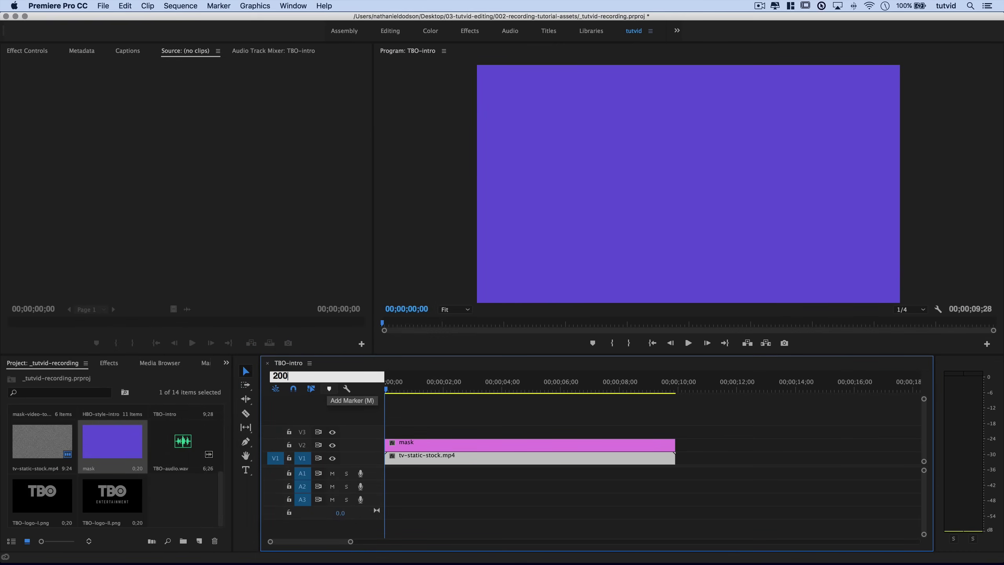
{"action": "key", "text": "Return"}
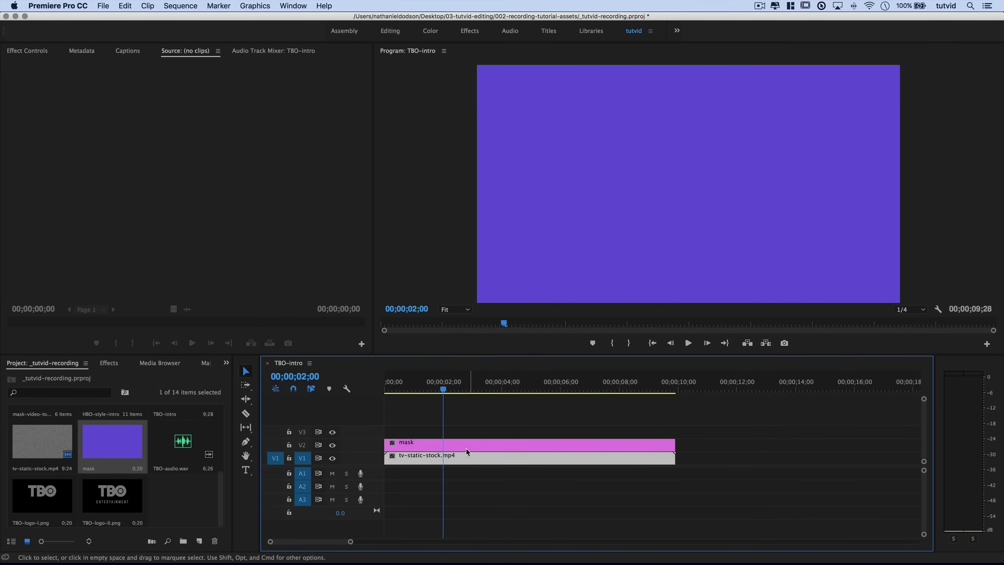
{"action": "left_click", "coordinate": [458, 446]}
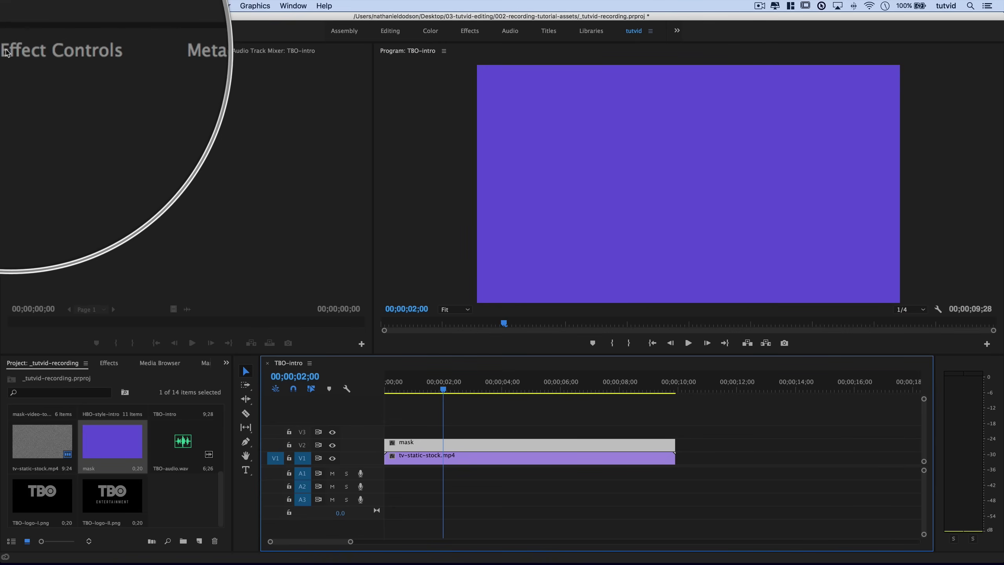
{"action": "left_click", "coordinate": [17, 52]}
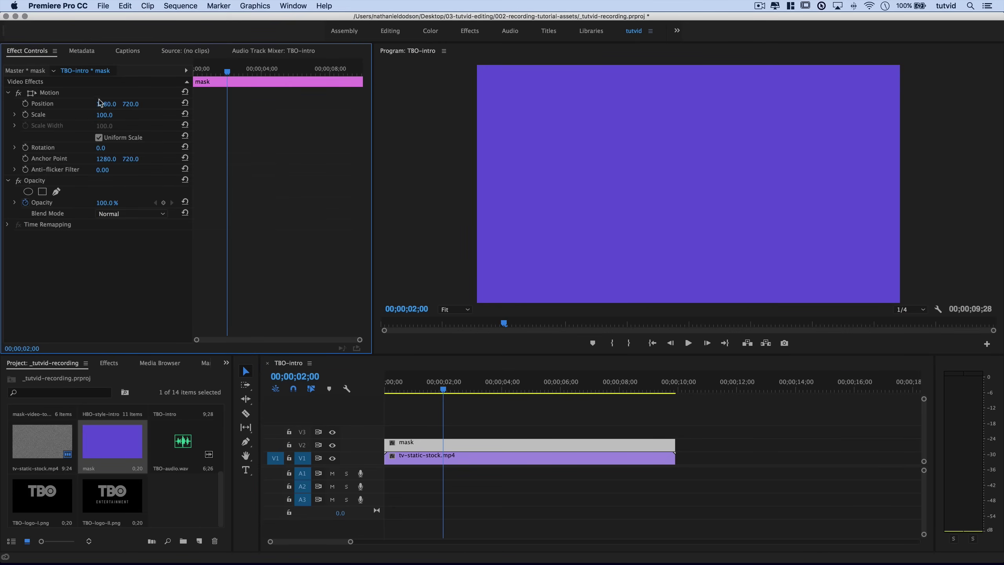
{"action": "left_click", "coordinate": [99, 138]}
{"action": "left_click", "coordinate": [109, 114]}
{"action": "type", "text": "5"}
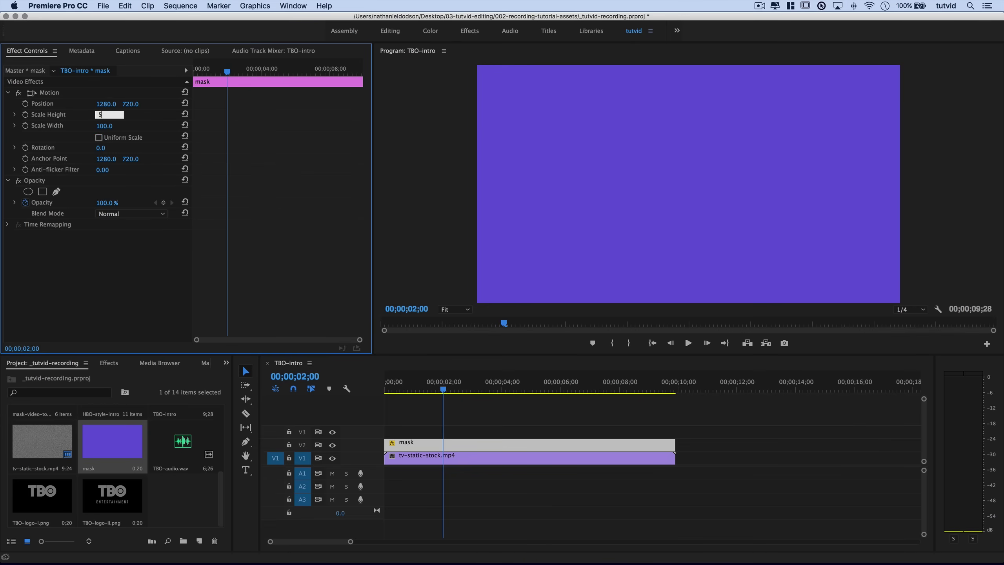
{"action": "key", "text": "Tab"}
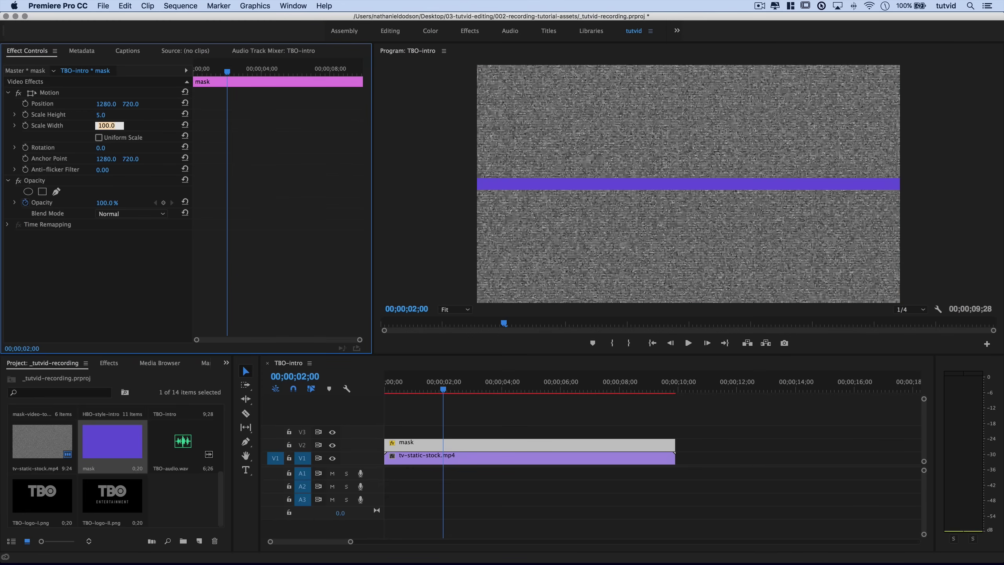
{"action": "type", "text": "0"}
{"action": "key", "text": "Return"}
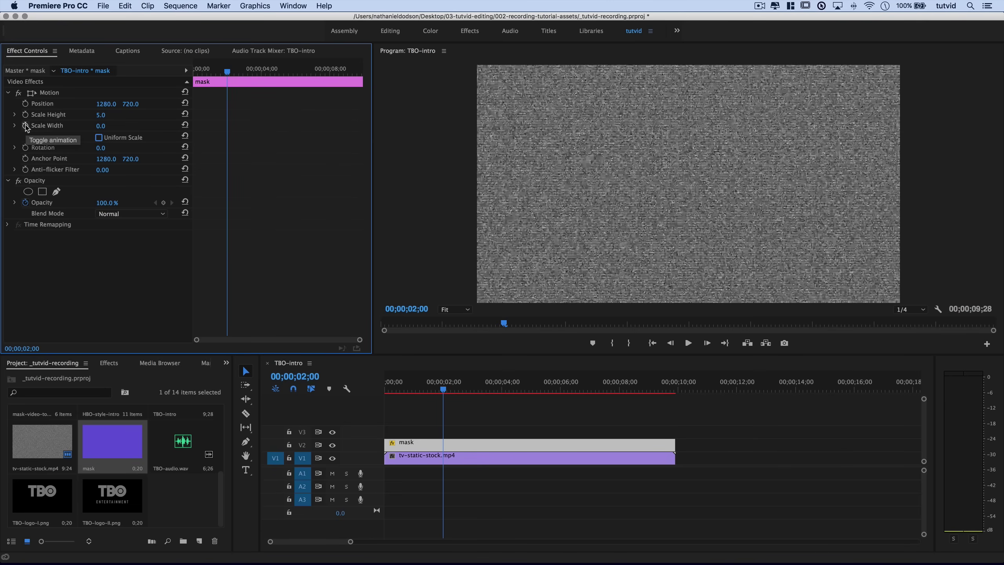
Animate the mask's Scale Width from the current value at 00;00;02;00 to 125 at 00;00;02;04.
{"action": "left_click", "coordinate": [25, 126]}
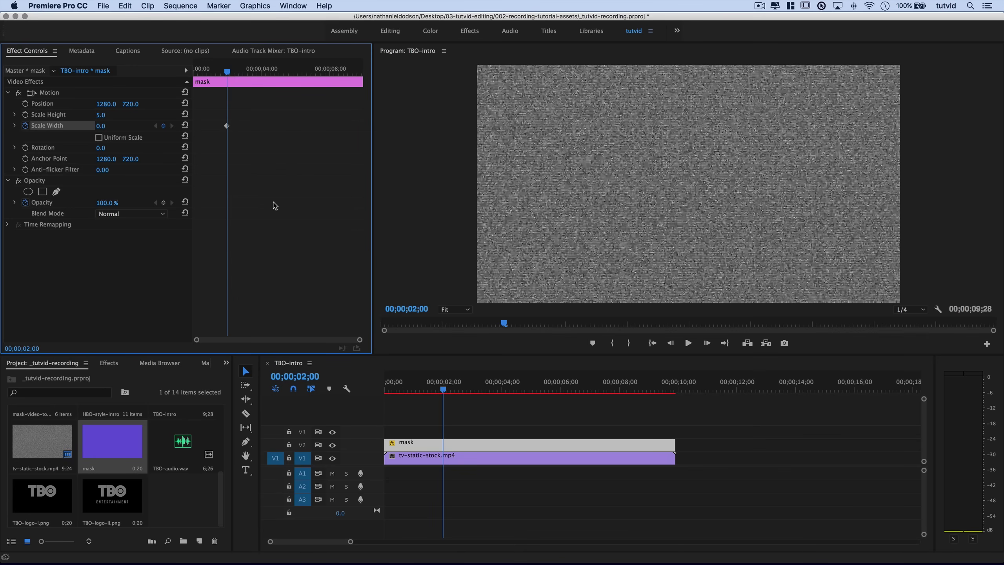
{"action": "key", "text": "Right"}
{"action": "key", "text": "Right"}
{"action": "key", "text": "Right"}
{"action": "key", "text": "Right"}
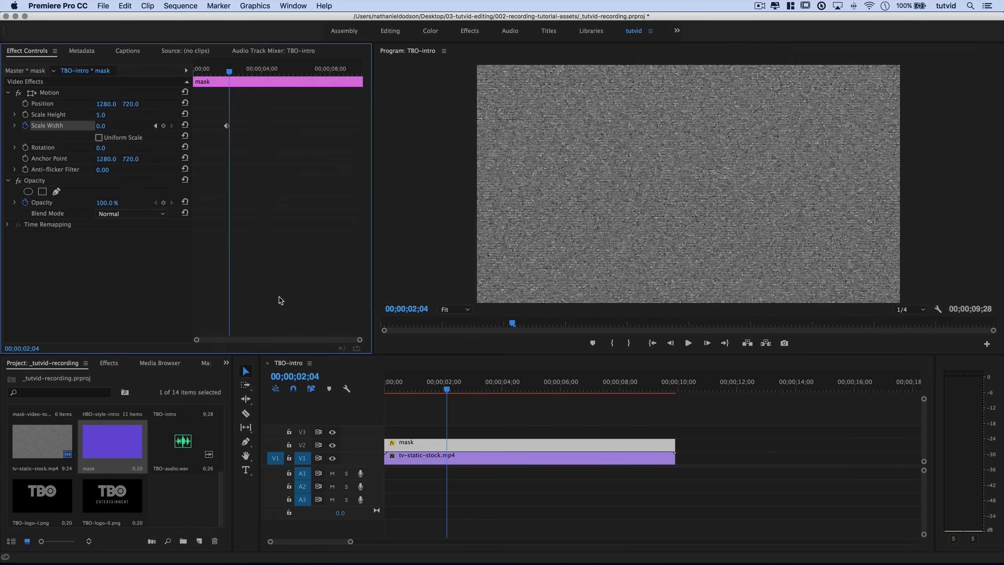
{"action": "left_click", "coordinate": [101, 126]}
{"action": "key", "text": "Return"}
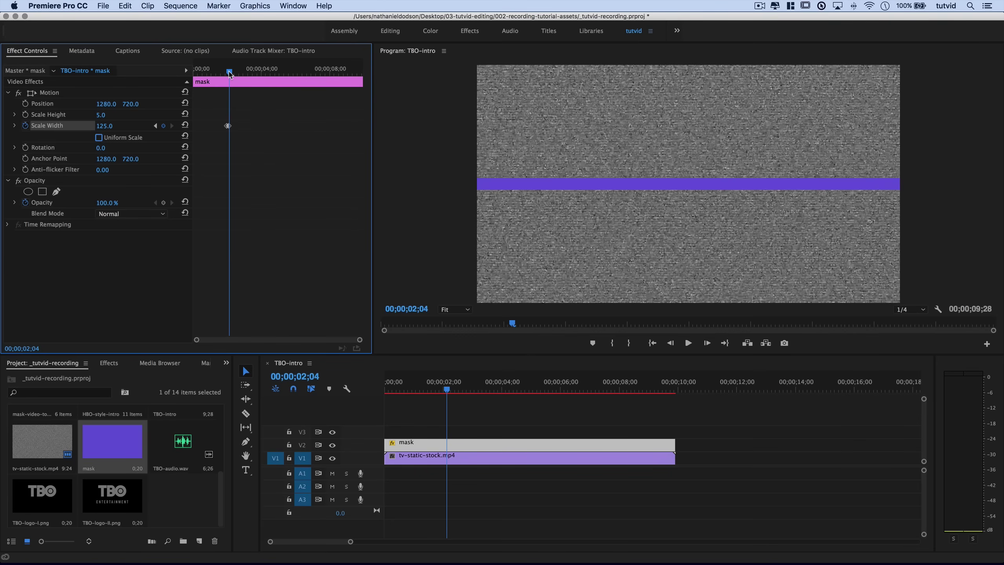
Add a Scale Height keyframe to the mask at the second Scale Width keyframe, at 00;00;02;04.
{"action": "left_click_drag", "start_coordinate": [229, 73], "coordinate": [229, 76]}
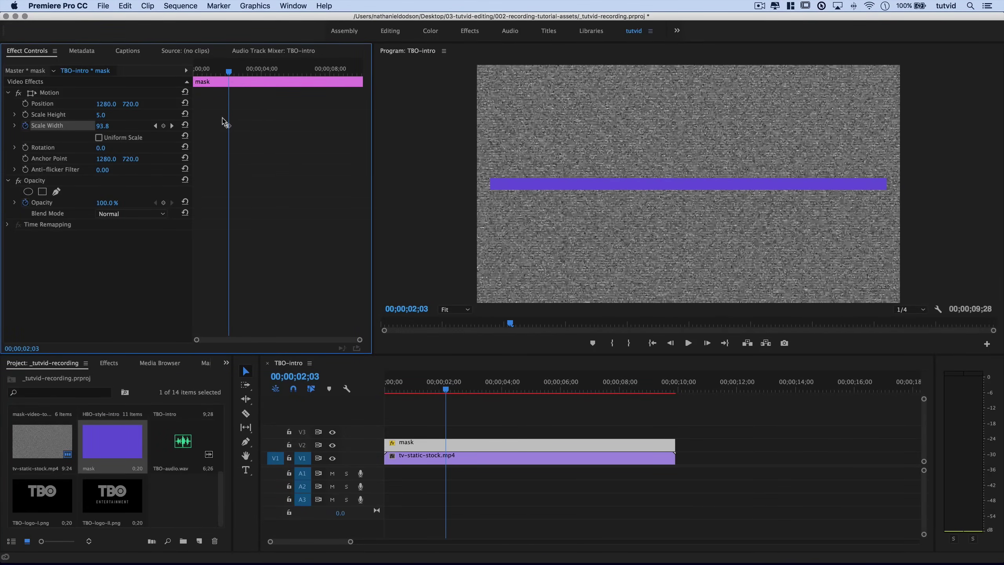
{"action": "scroll", "coordinate": [237, 125], "scroll_direction": "up", "scroll_amount": 5}
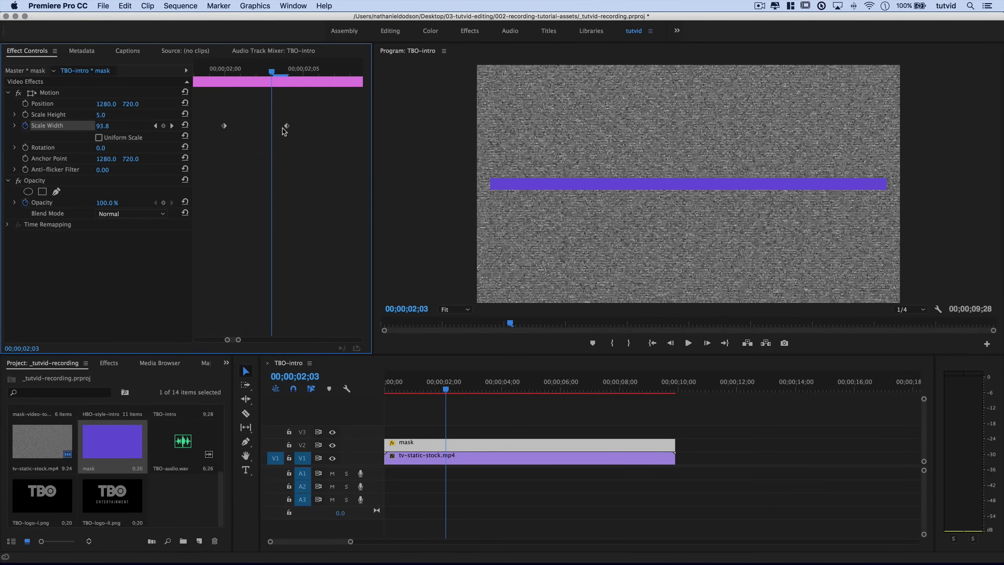
{"action": "scroll", "coordinate": [277, 132], "scroll_direction": "down", "scroll_amount": 2}
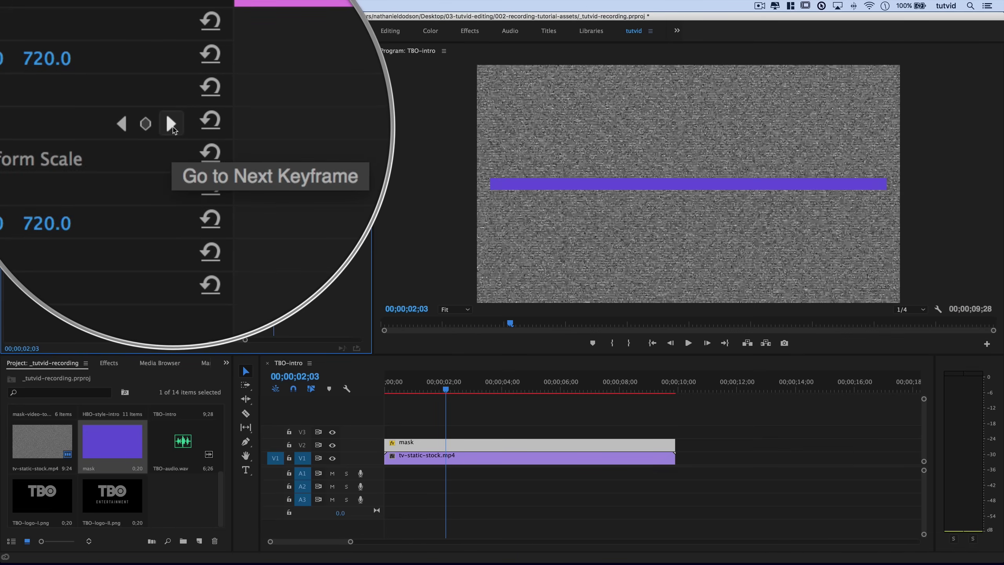
{"action": "left_click", "coordinate": [172, 125]}
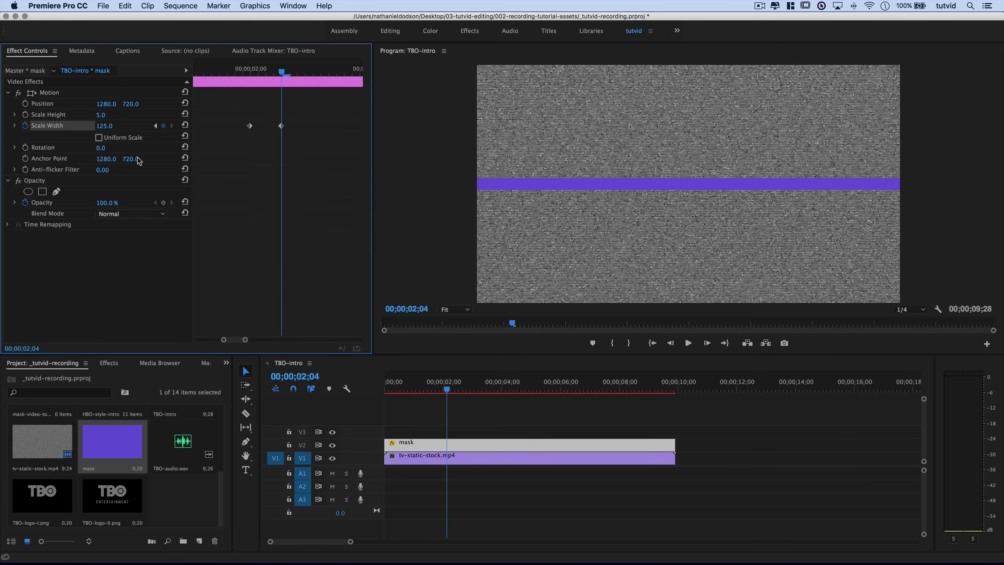
{"action": "left_click", "coordinate": [26, 115]}
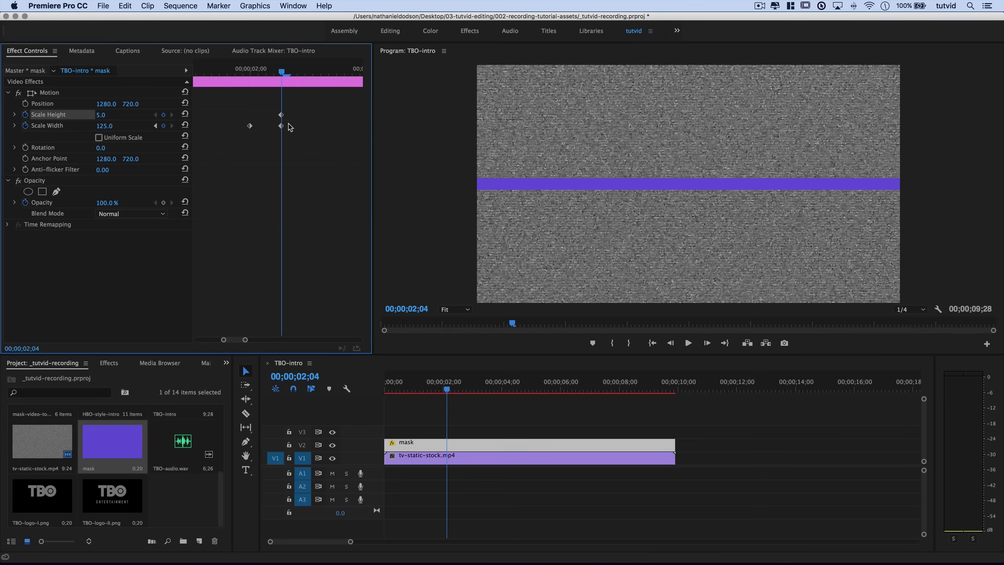
Animate the mask's Scale Height to 125 with a keyframe at 00;00;02;14, ten frames after the previous one.
{"action": "key", "text": "Right"}
{"action": "key", "text": "Right"}
{"action": "key", "text": "Right"}
{"action": "key", "text": "Right"}
{"action": "key", "text": "Right"}
{"action": "key", "text": "Right"}
{"action": "key", "text": "Right"}
{"action": "key", "text": "Right"}
{"action": "key", "text": "Right"}
{"action": "key", "text": "Right"}
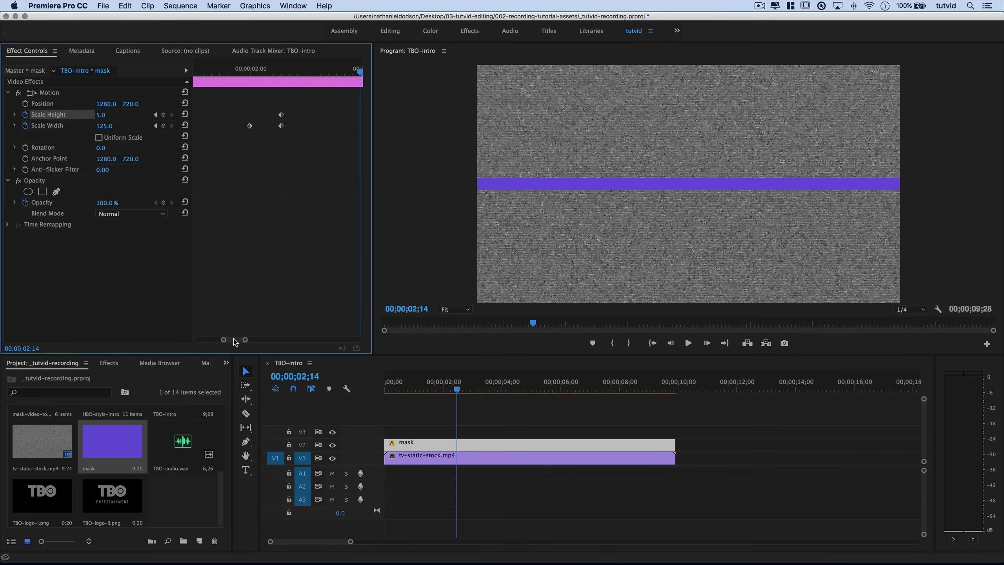
{"action": "left_click_drag", "start_coordinate": [235, 340], "coordinate": [246, 333]}
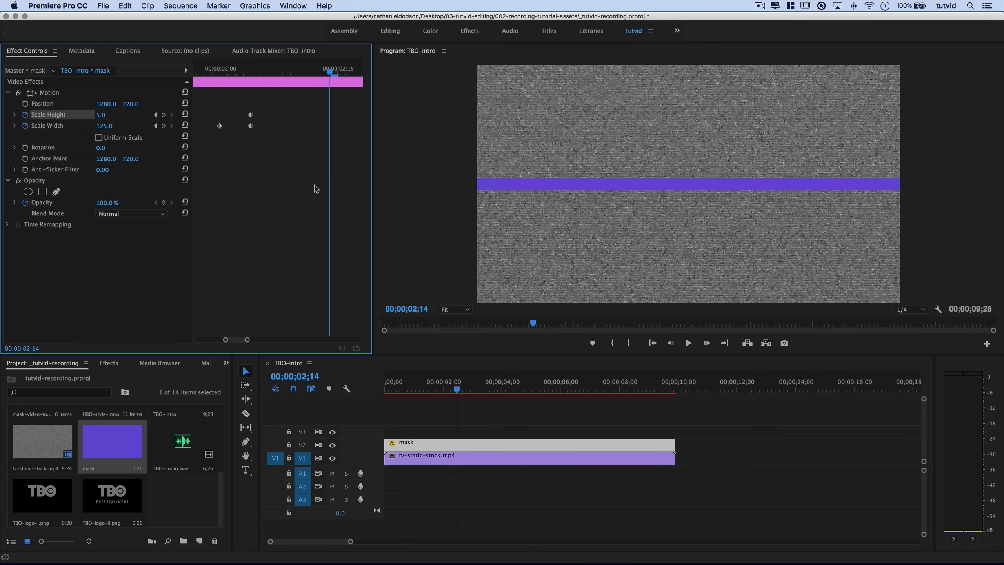
{"action": "left_click", "coordinate": [102, 115]}
{"action": "type", "text": "125"}
{"action": "key", "text": "Tab"}
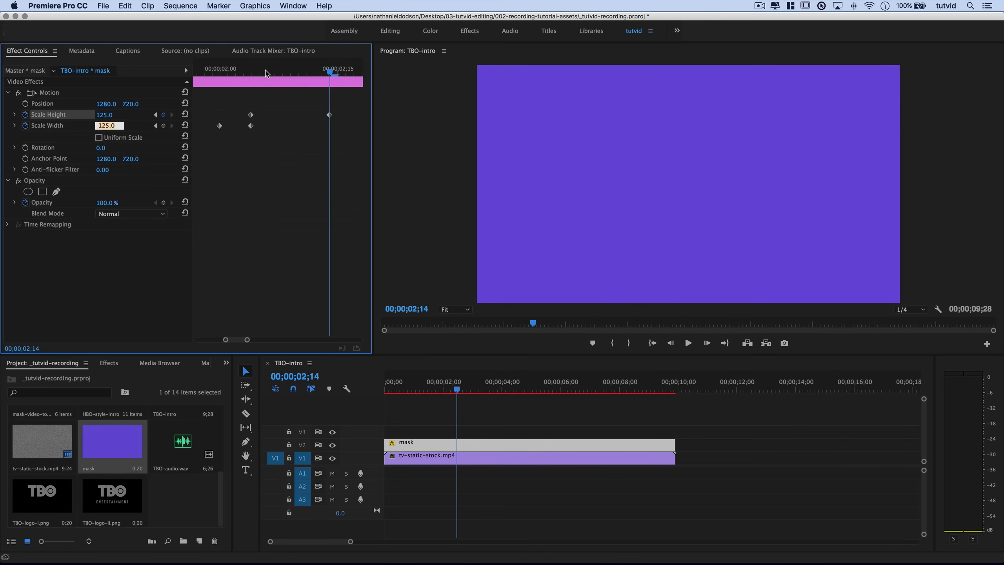
Select all of the mask's Scale Height and Scale Width keyframes and apply Ease In and Ease Out to them.
{"action": "left_click_drag", "start_coordinate": [266, 73], "coordinate": [334, 136]}
{"action": "key", "text": "Left"}
{"action": "key", "text": "Left"}
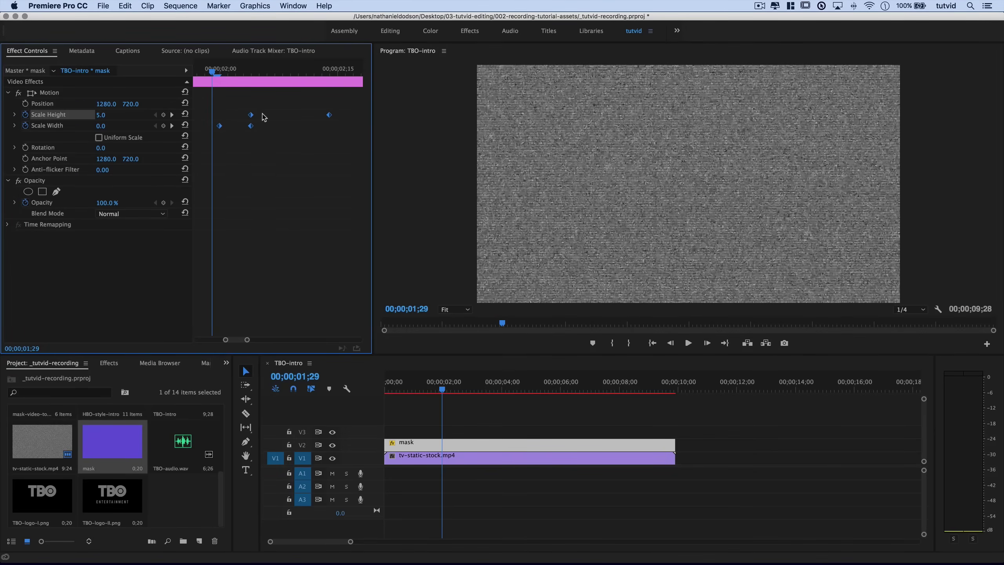
{"action": "right_click", "coordinate": [251, 119]}
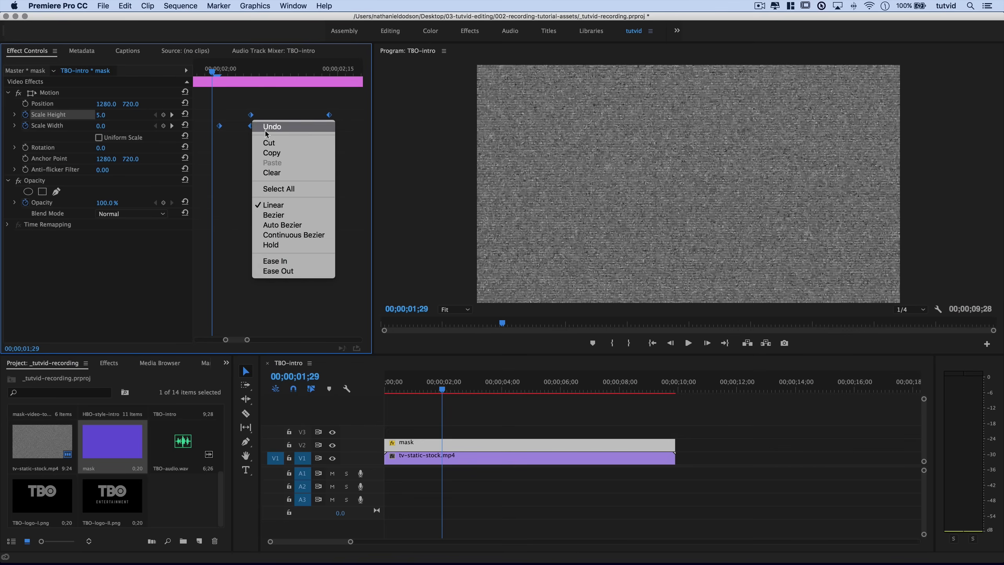
{"action": "left_click", "coordinate": [292, 271]}
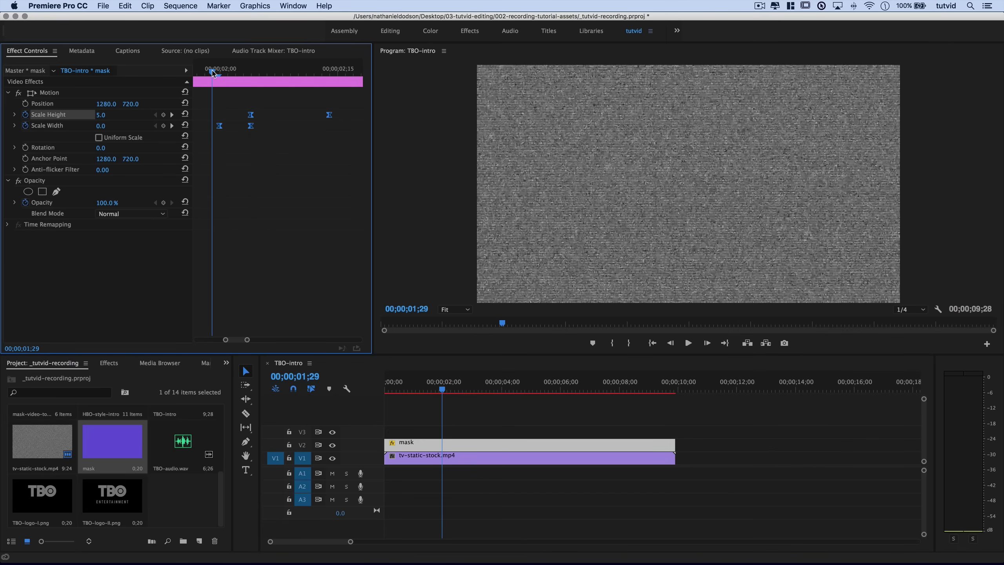
{"action": "left_click_drag", "start_coordinate": [212, 74], "coordinate": [209, 114]}
{"action": "left_click_drag", "start_coordinate": [212, 74], "coordinate": [220, 100]}
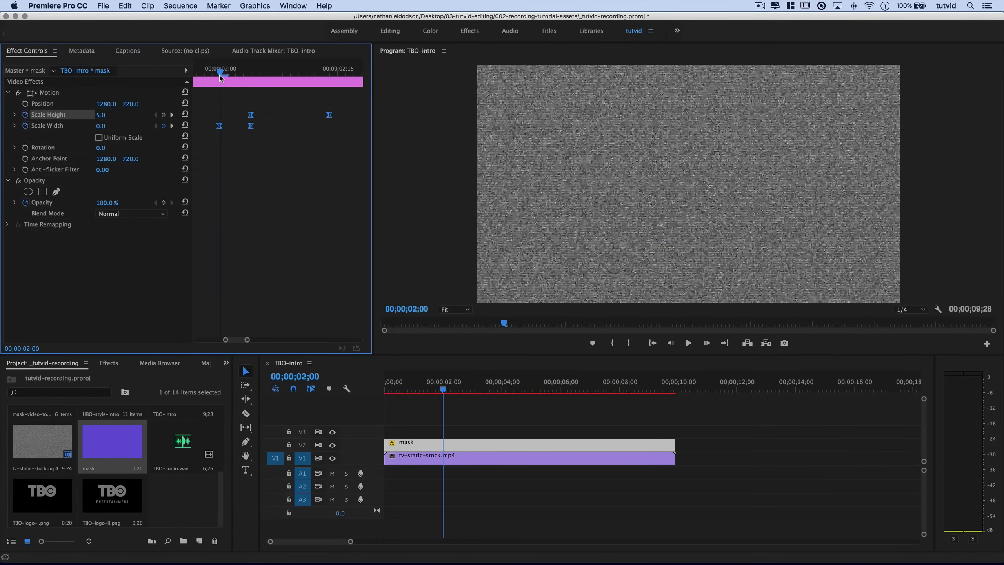
{"action": "mouse_move", "coordinate": [220, 78]}
{"action": "left_mouse_down"}
{"action": "mouse_move", "coordinate": [308, 87]}
{"action": "mouse_move", "coordinate": [209, 92]}
{"action": "left_mouse_up"}
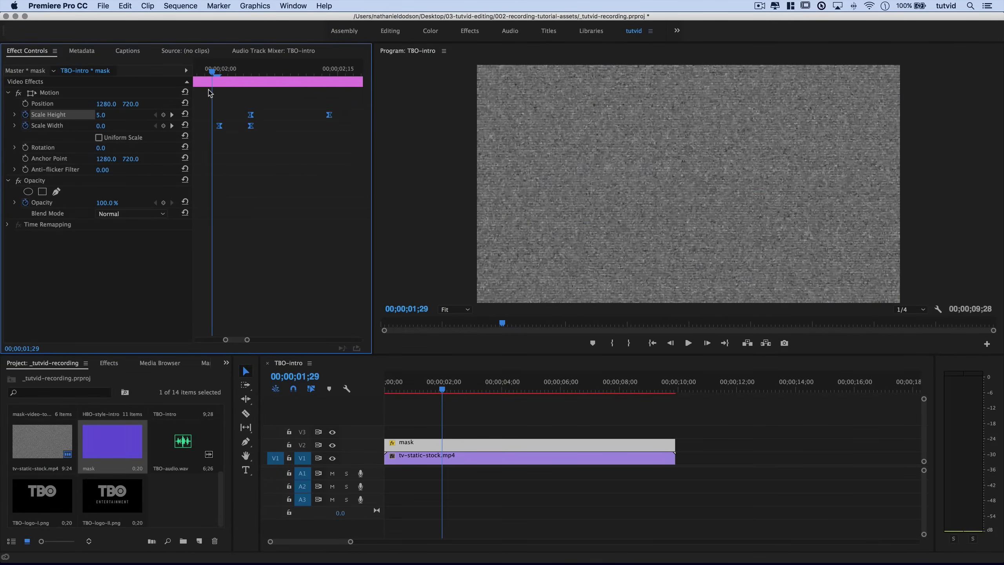
Apply the Track Matte Key effect to the tv-static-stock.mp4 clip and set its Matte to Video 2.
{"action": "left_click", "coordinate": [450, 455]}
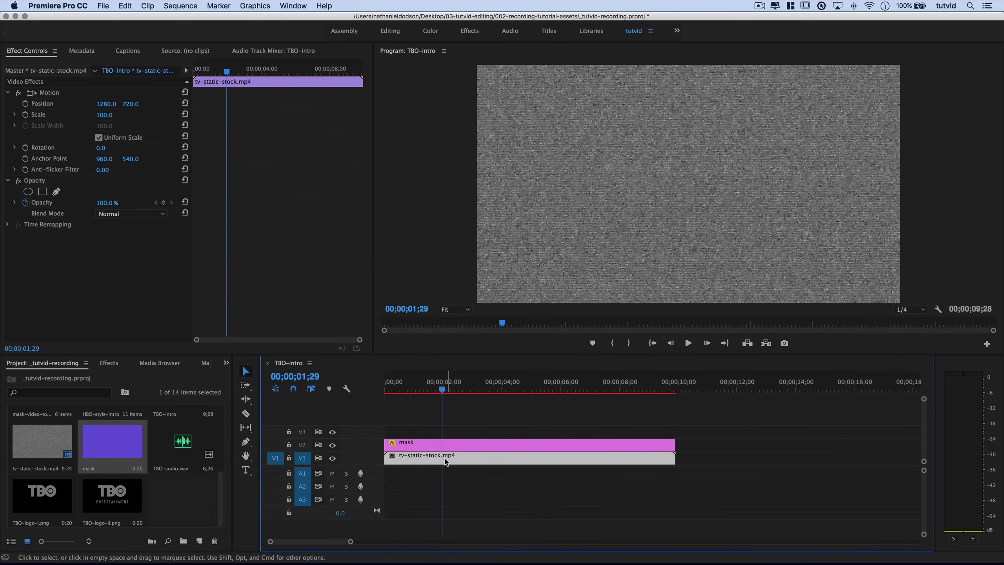
{"action": "left_click", "coordinate": [109, 363]}
{"action": "left_click", "coordinate": [58, 379]}
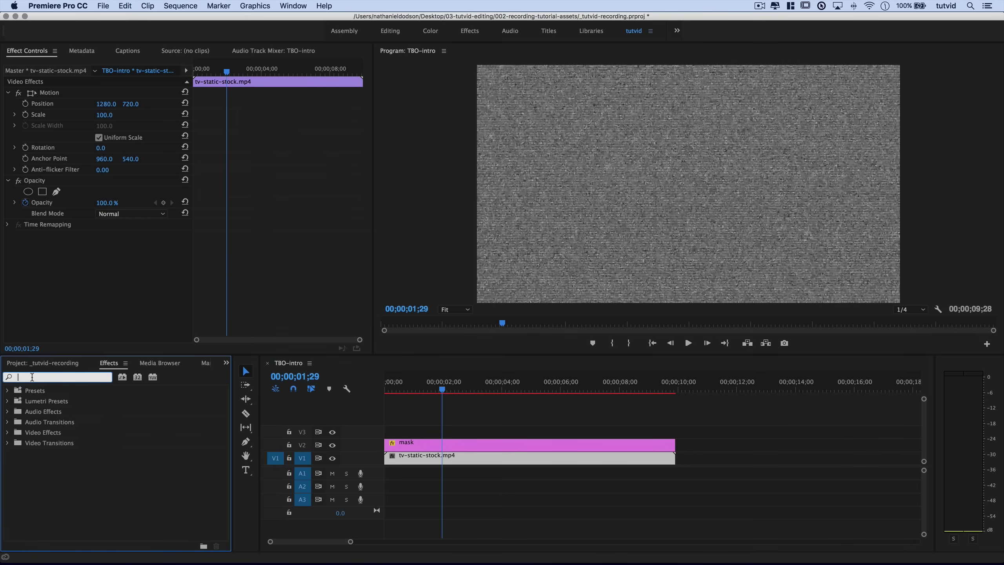
{"action": "type", "text": "Track"}
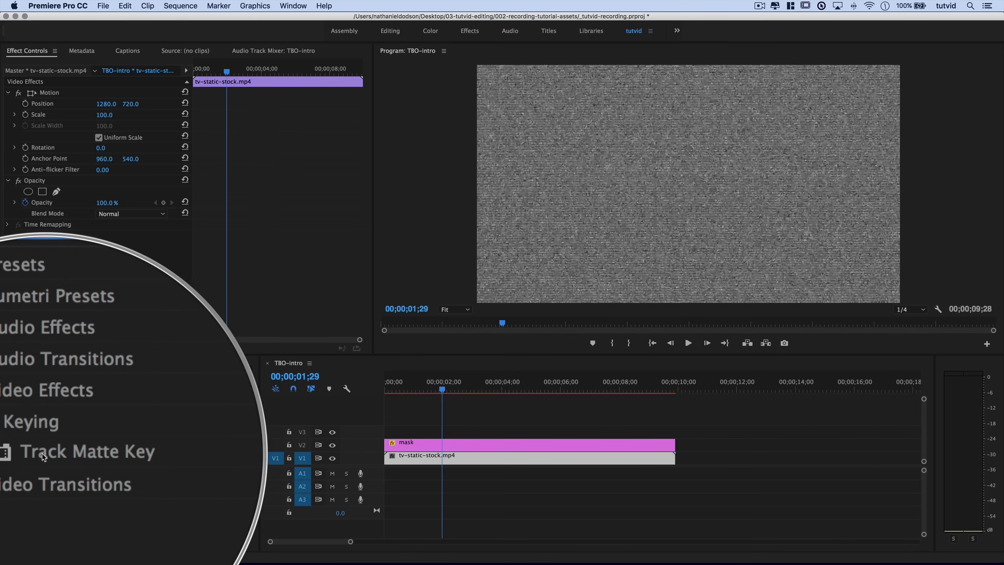
{"action": "left_click_drag", "start_coordinate": [51, 456], "coordinate": [463, 460]}
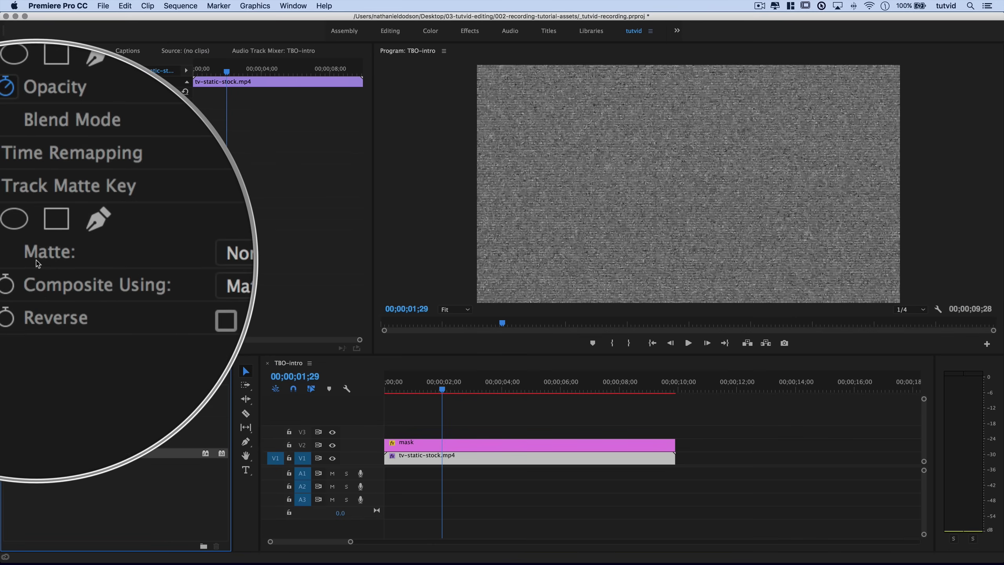
{"action": "left_click", "coordinate": [117, 257]}
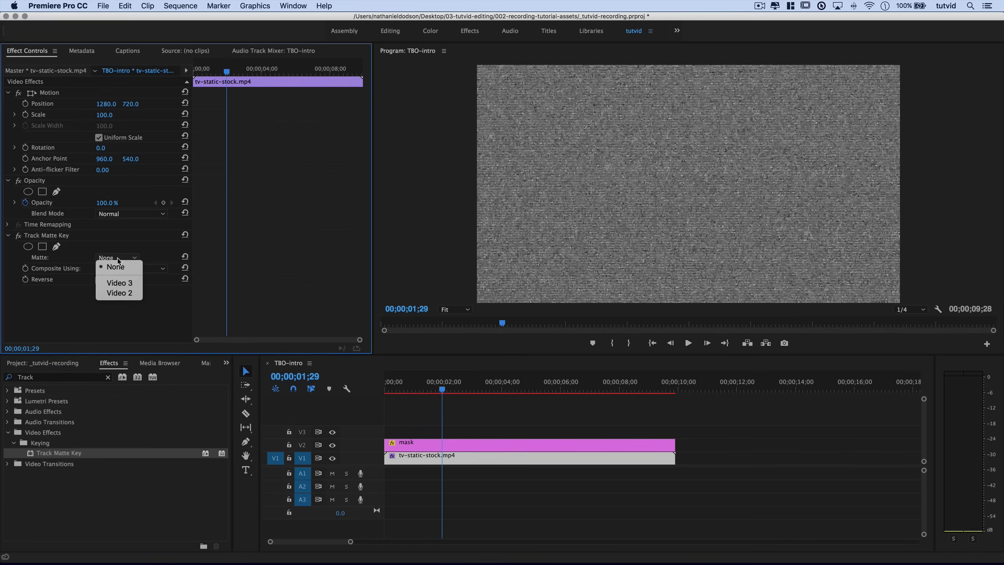
{"action": "left_click", "coordinate": [120, 293]}
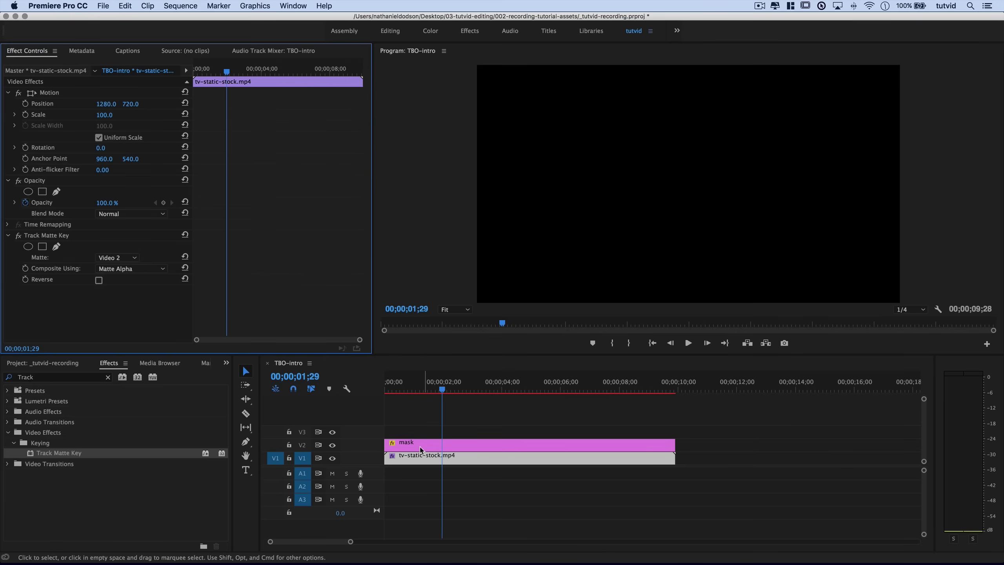
Play the sequence from the beginning to review the static being revealed through the animated mask.
{"action": "left_click", "coordinate": [447, 425]}
{"action": "key", "text": "Home"}
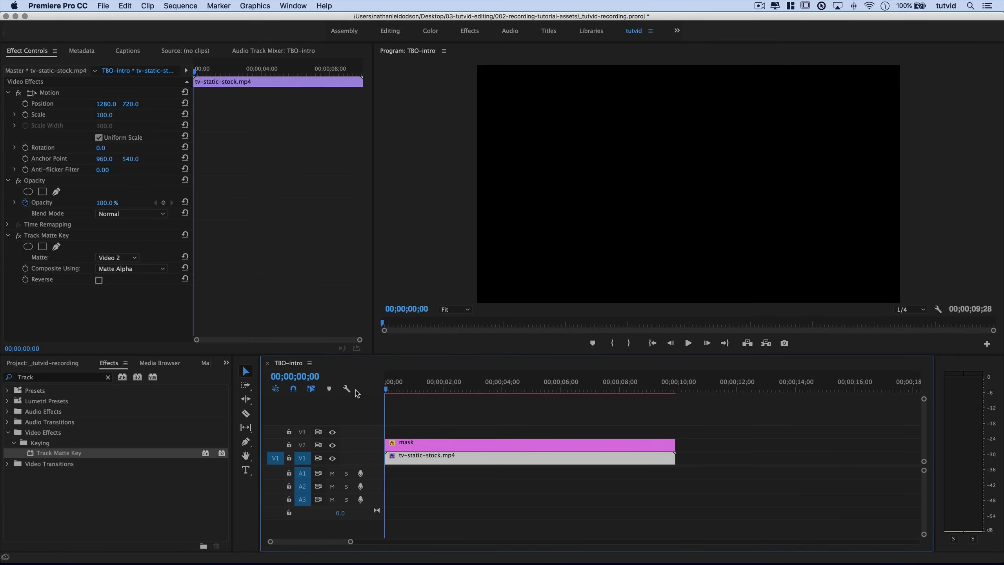
{"action": "key", "text": "space"}
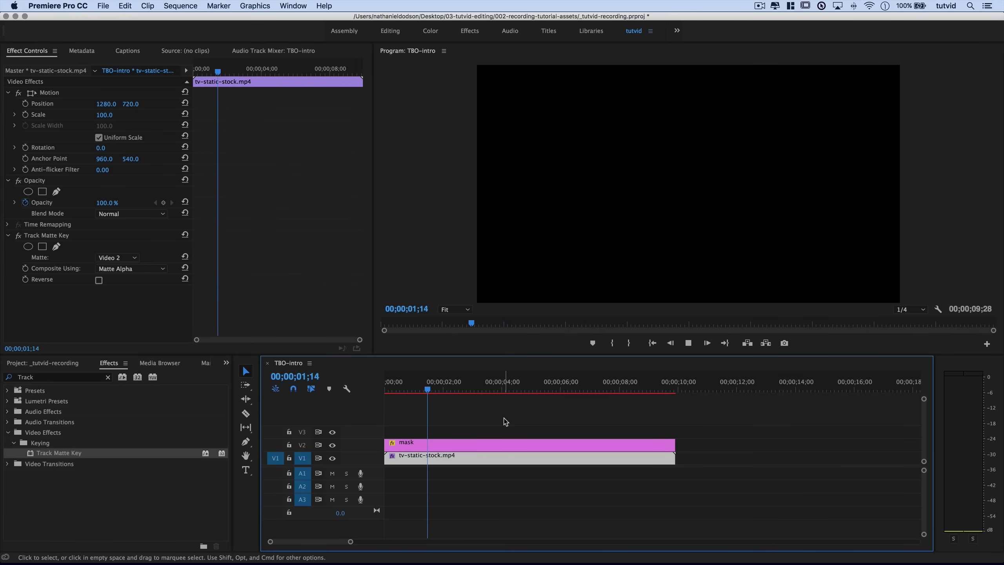
{"action": "key", "text": "space"}
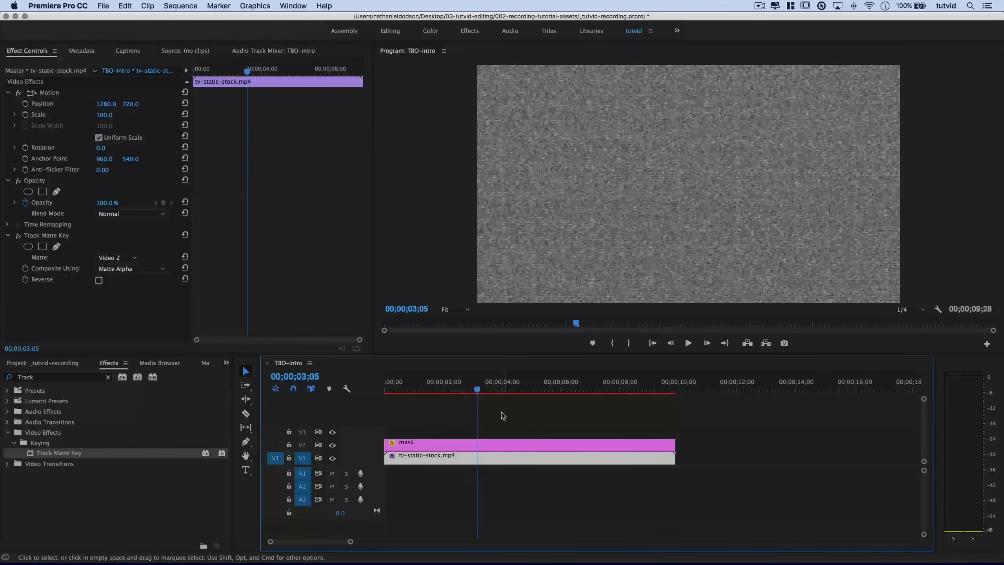
{"action": "left_click_drag", "start_coordinate": [450, 385], "coordinate": [475, 423]}
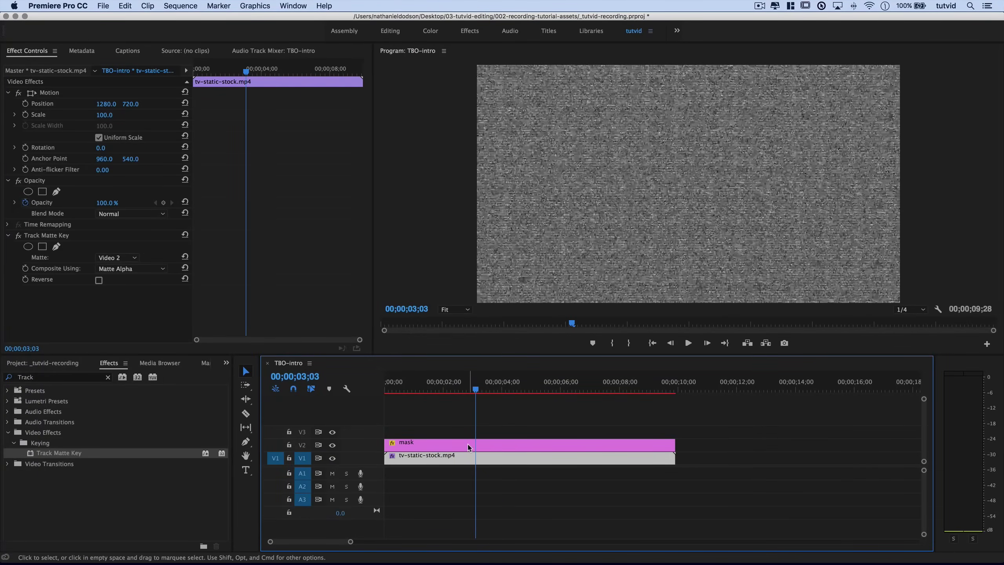
Move the playhead to 00;00;02;19, five frames past the mask's last Scale Height keyframe.
{"action": "left_click", "coordinate": [468, 446]}
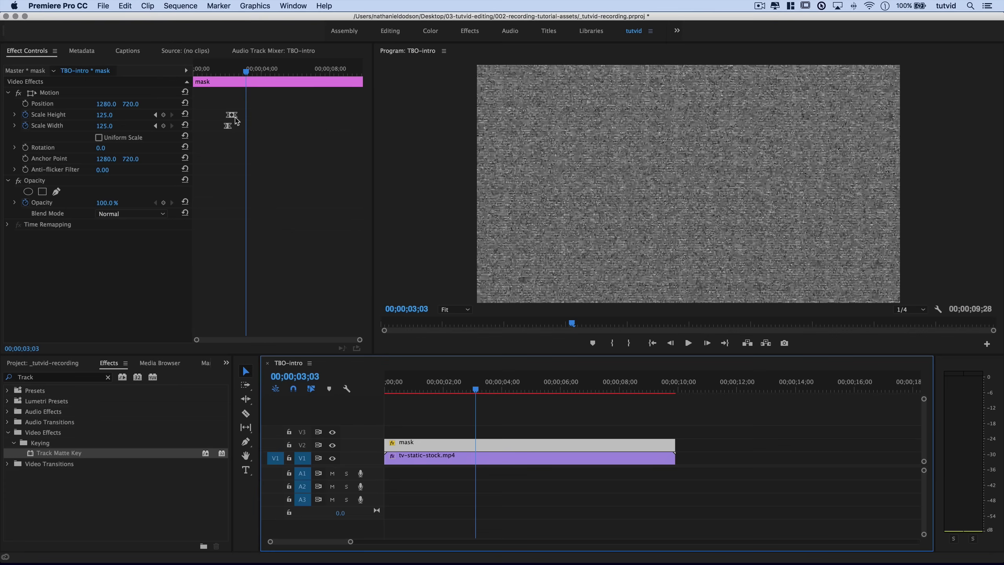
{"action": "left_click", "coordinate": [242, 105]}
{"action": "key", "text": "="}
{"action": "key", "text": "="}
{"action": "key", "text": "="}
{"action": "key", "text": "="}
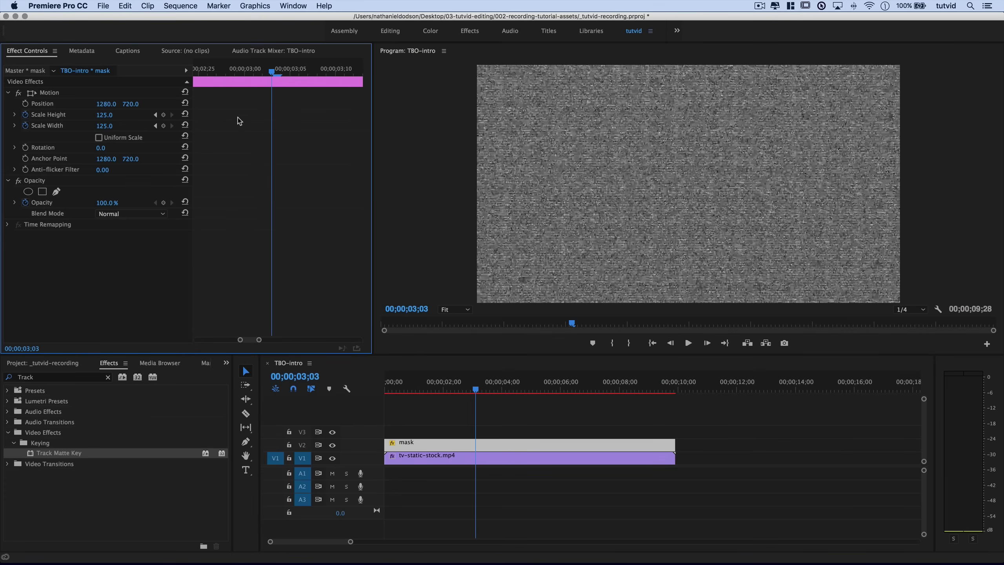
{"action": "left_click_drag", "start_coordinate": [253, 343], "coordinate": [242, 342]}
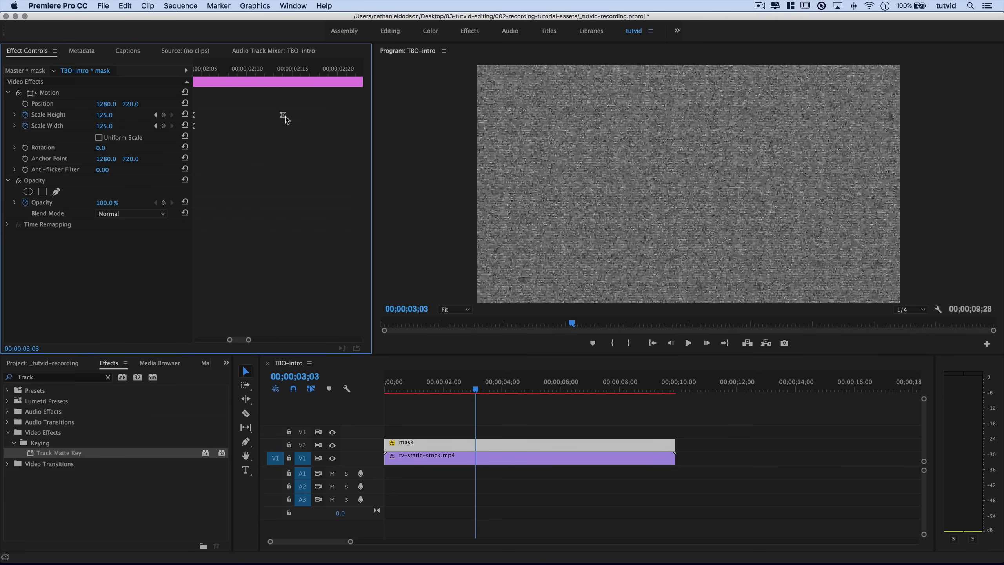
{"action": "left_click", "coordinate": [154, 115]}
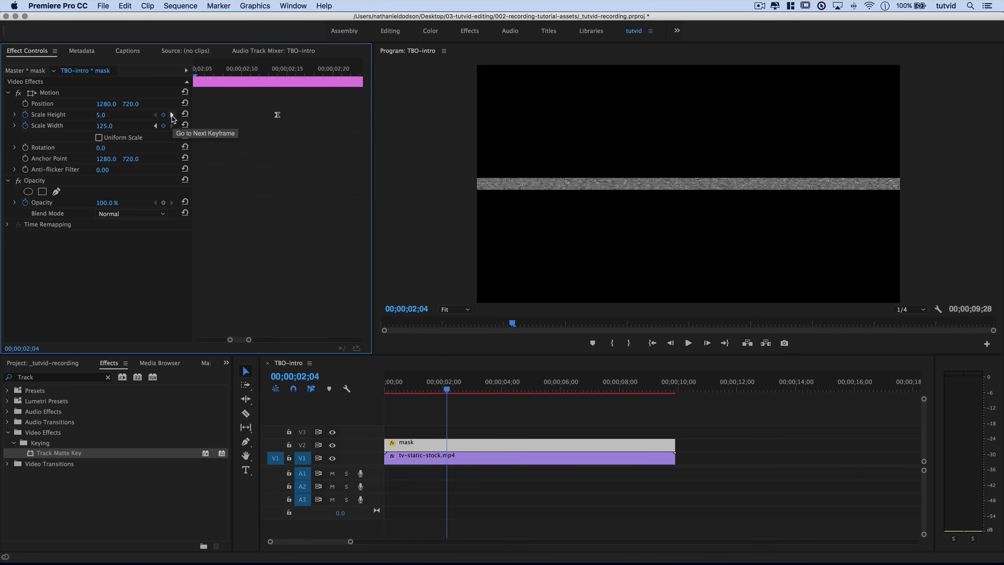
{"action": "left_click", "coordinate": [172, 118]}
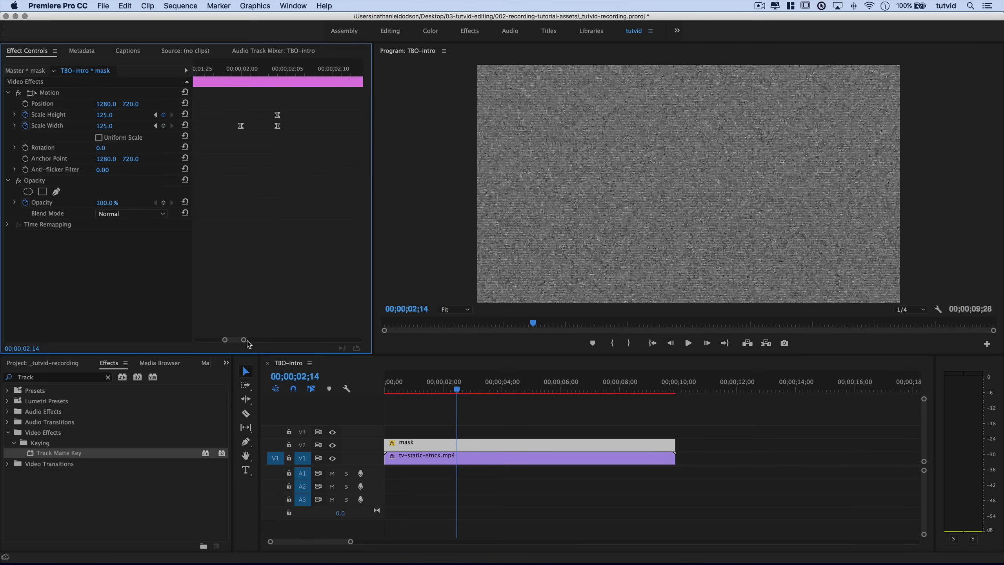
{"action": "left_click_drag", "start_coordinate": [244, 339], "coordinate": [252, 339]}
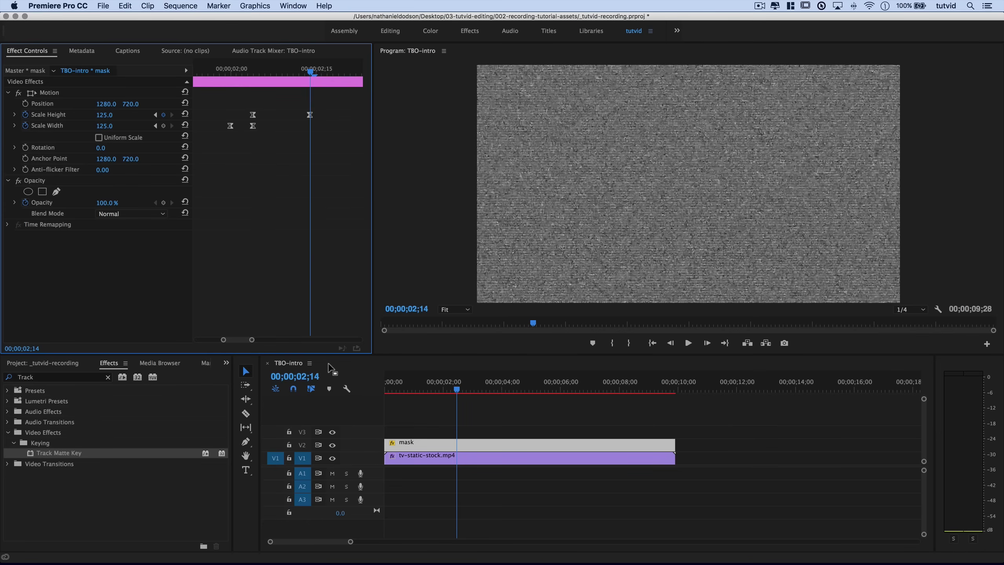
{"action": "key", "text": "shift+Right"}
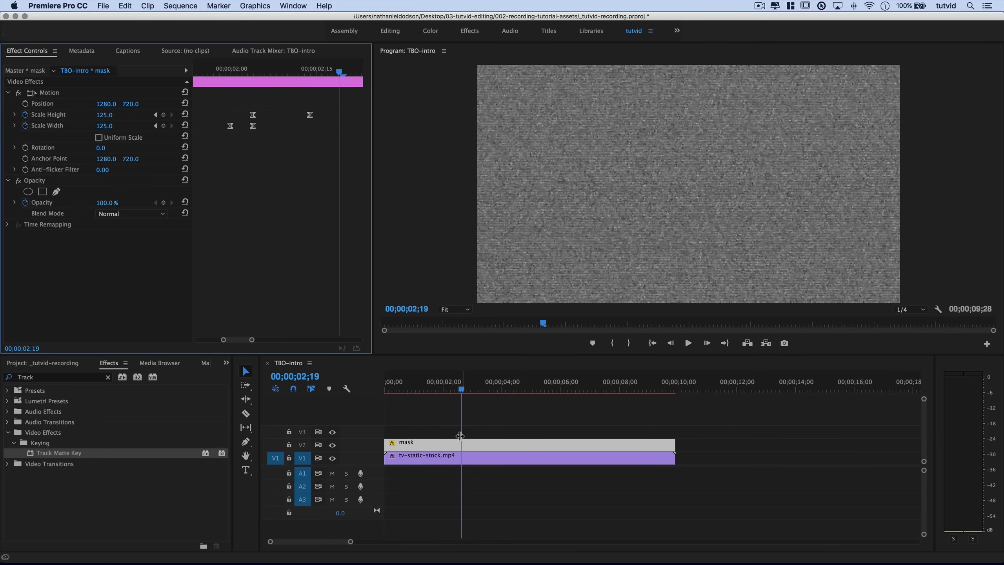
Place TBO-logo-I.png on V3 starting at 00;00;02;19 and make it end together with the mask and static clips.
{"action": "left_click", "coordinate": [55, 367]}
{"action": "left_click", "coordinate": [35, 504]}
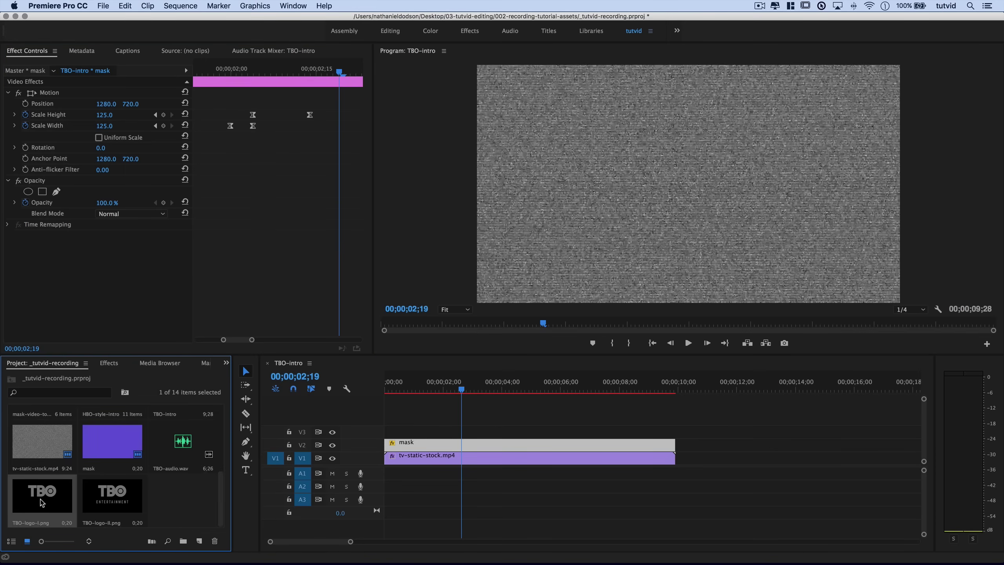
{"action": "left_click_drag", "start_coordinate": [31, 509], "coordinate": [675, 437]}
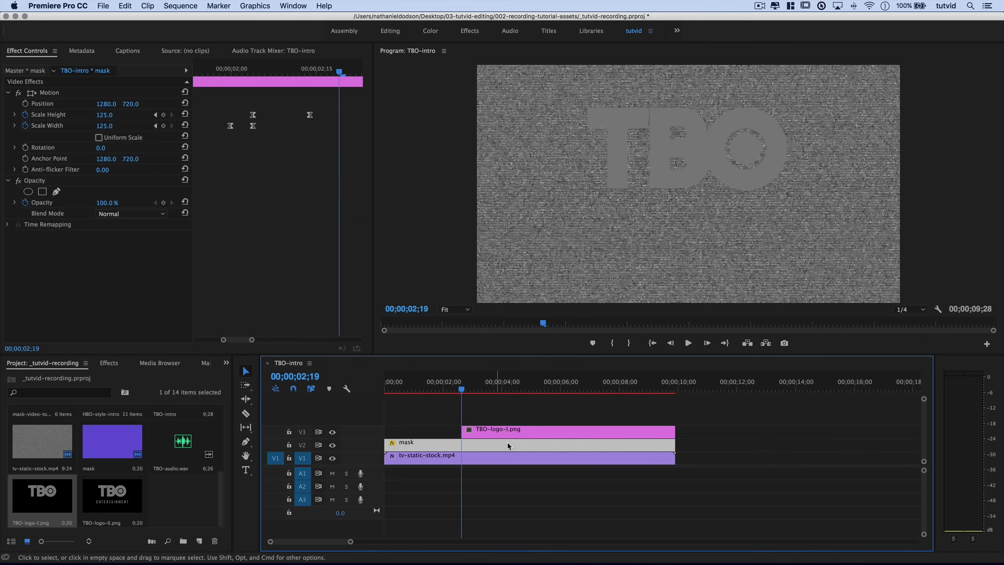
Find the Drop Shadow effect and apply it to the TBO-logo-I.png clip on V3.
{"action": "left_click", "coordinate": [496, 386]}
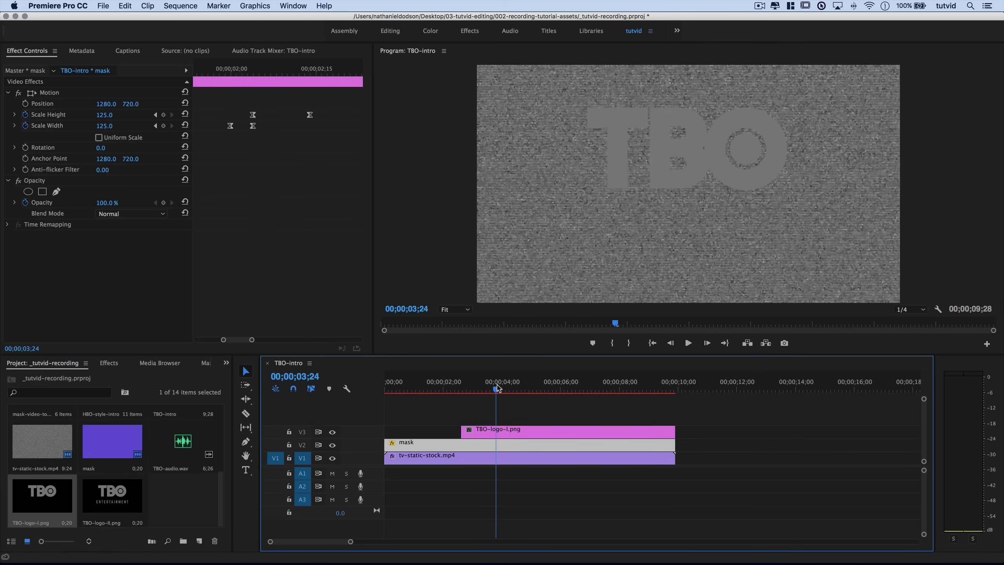
{"action": "left_click", "coordinate": [491, 433]}
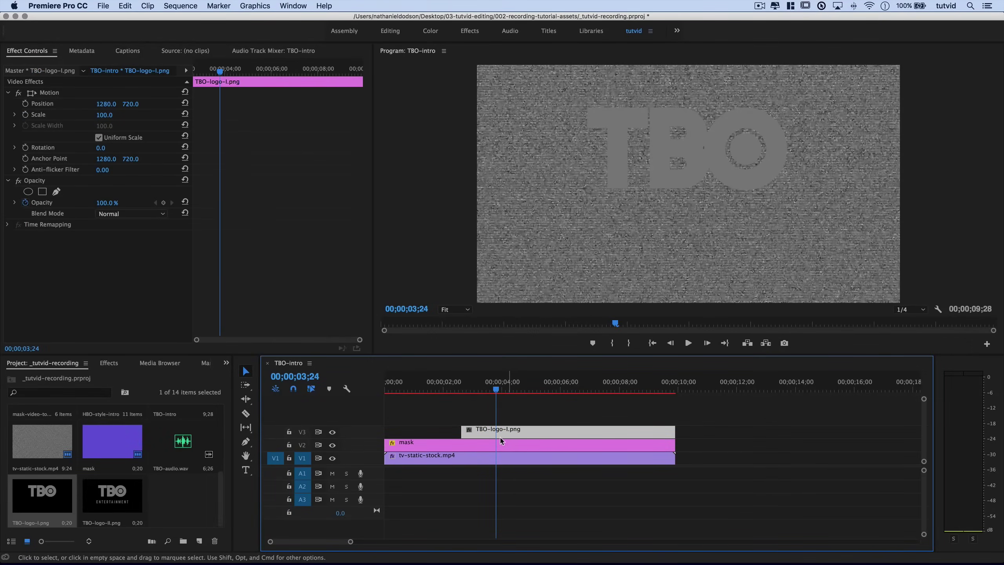
{"action": "left_click", "coordinate": [109, 363]}
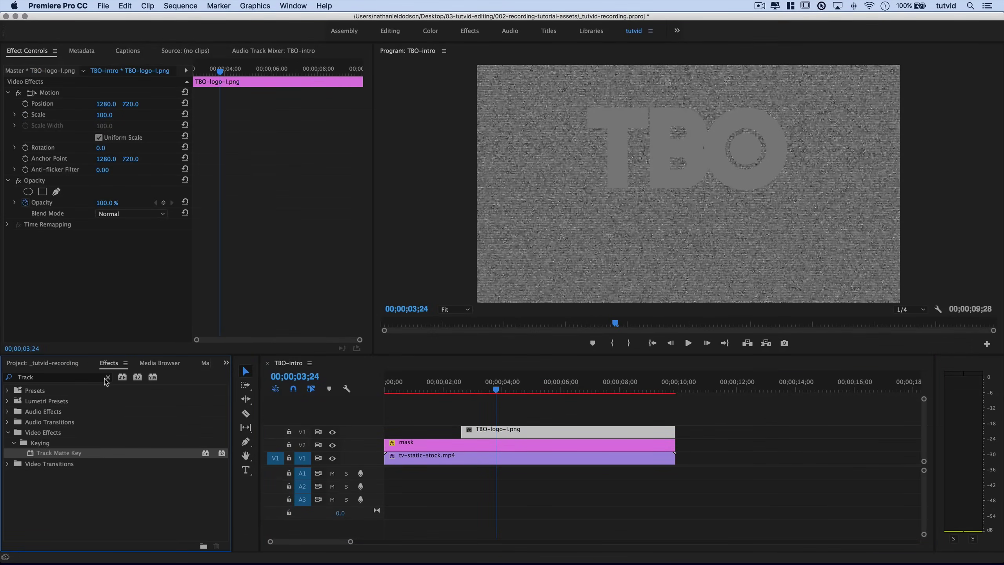
{"action": "left_click", "coordinate": [108, 377]}
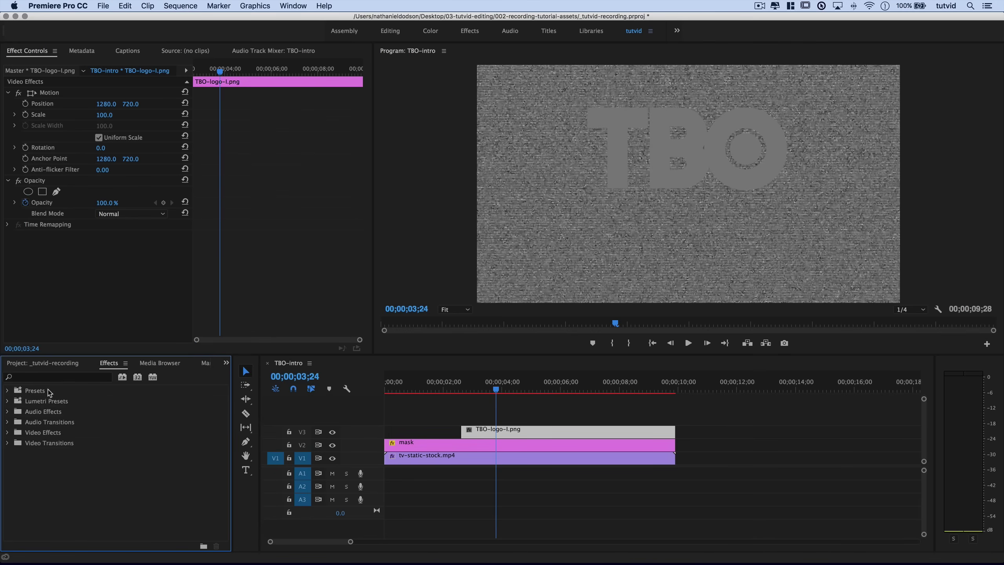
{"action": "left_click", "coordinate": [28, 377]}
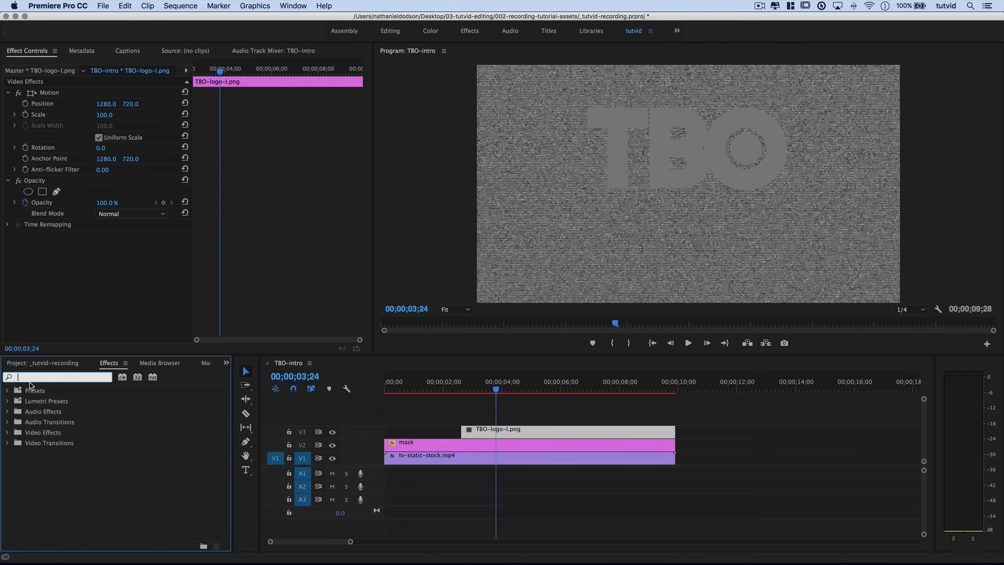
{"action": "type", "text": "Drop Sha"}
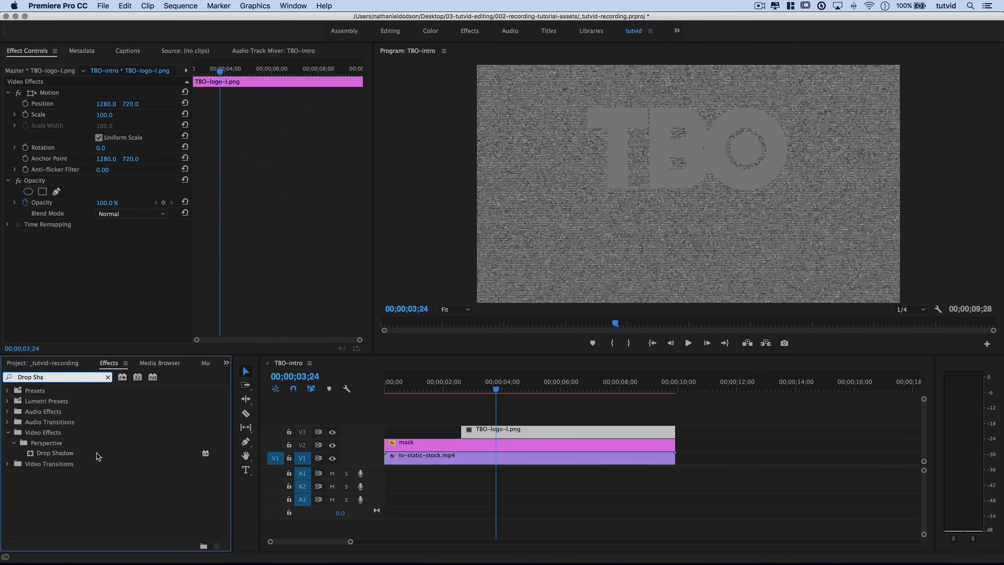
{"action": "left_click", "coordinate": [45, 456]}
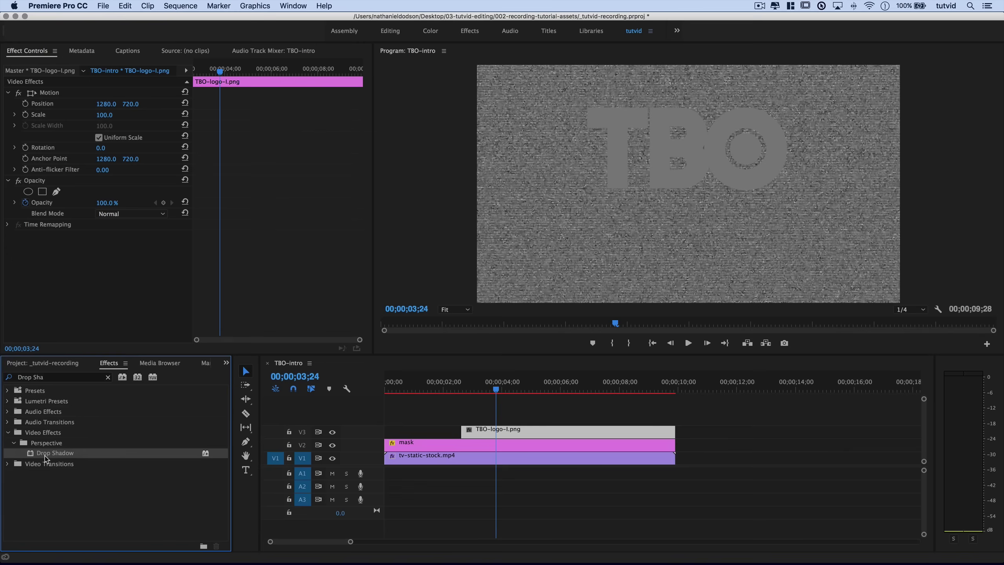
{"action": "left_click_drag", "start_coordinate": [45, 456], "coordinate": [480, 430]}
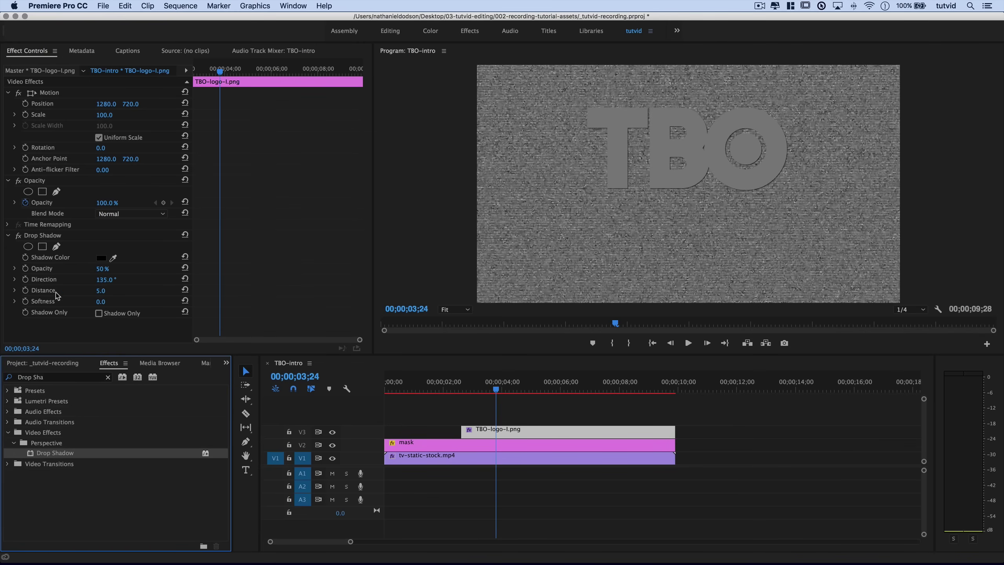
Set the Drop Shadow on TBO-logo-I.png to a white shadow colour at 100% opacity.
{"action": "left_click", "coordinate": [101, 257]}
{"action": "left_click", "coordinate": [432, 244]}
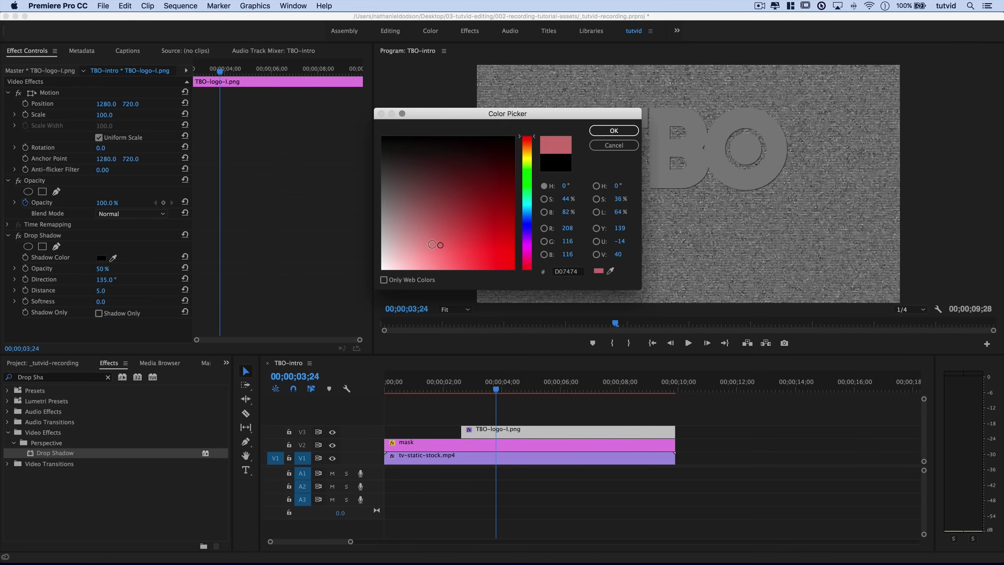
{"action": "left_click_drag", "start_coordinate": [432, 244], "coordinate": [373, 280]}
{"action": "left_click", "coordinate": [614, 131]}
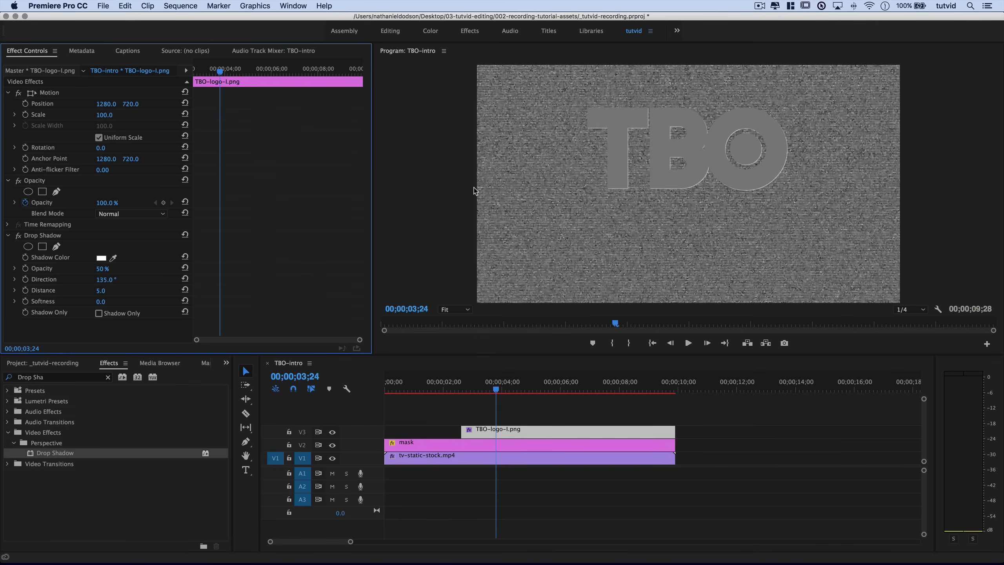
{"action": "left_click", "coordinate": [101, 269]}
{"action": "type", "text": "100"}
{"action": "key", "text": "Tab"}
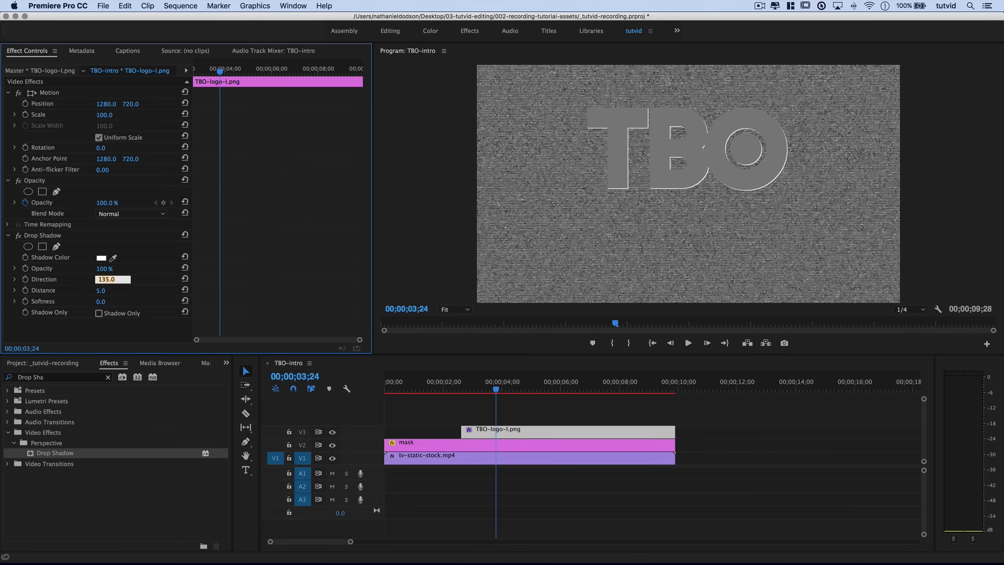
Set the white shadow's direction to 180°, distance to 0 and softness to 250.
{"action": "key", "text": "Tab"}
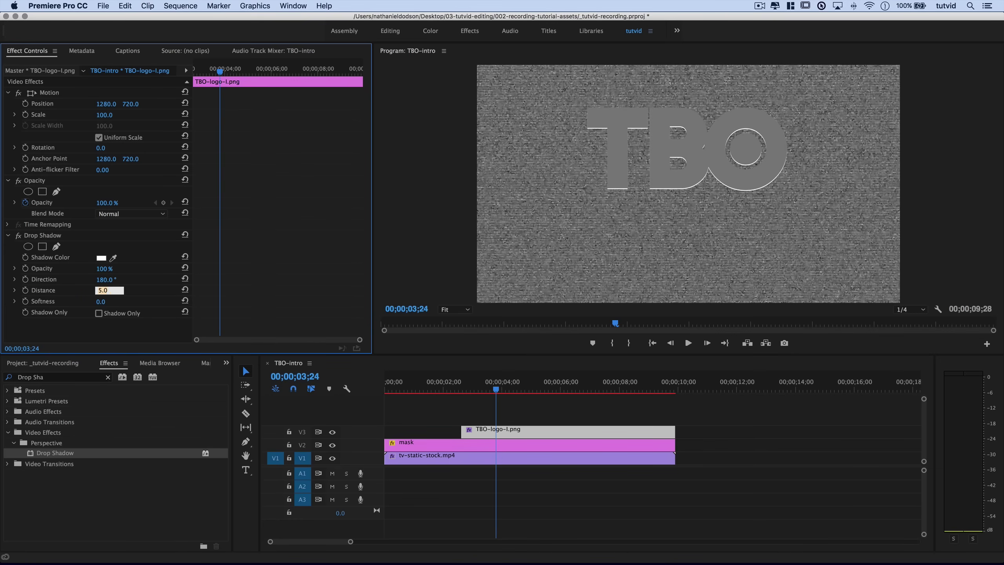
{"action": "key", "text": "Tab"}
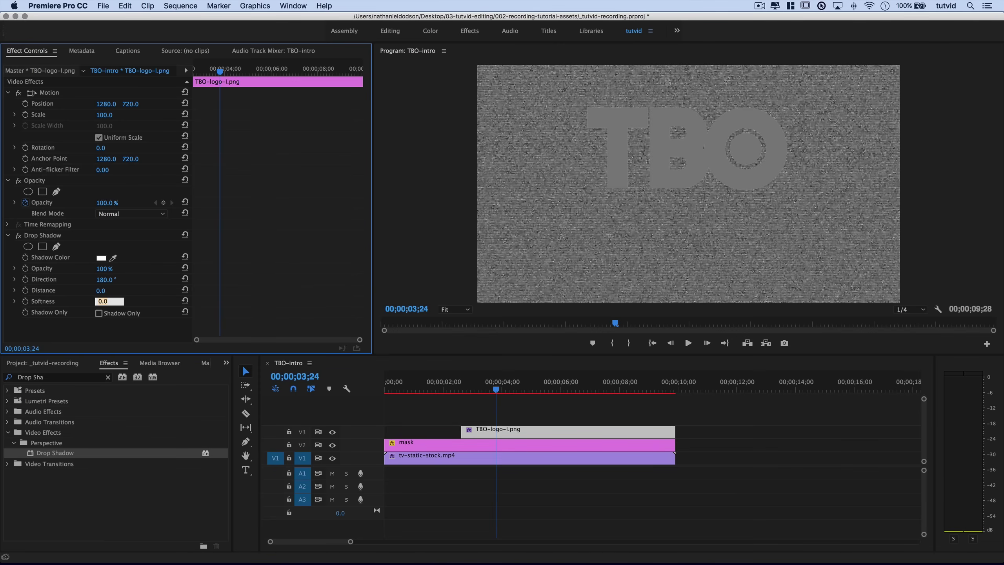
{"action": "key", "text": "Tab"}
{"action": "key", "text": "shift+Tab"}
{"action": "key", "text": "Return"}
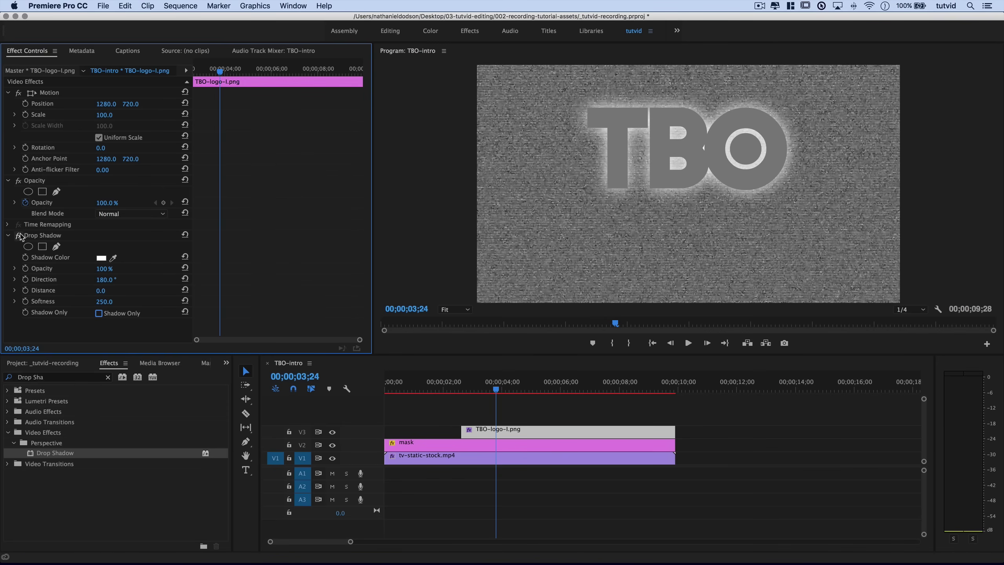
{"action": "left_click", "coordinate": [8, 235]}
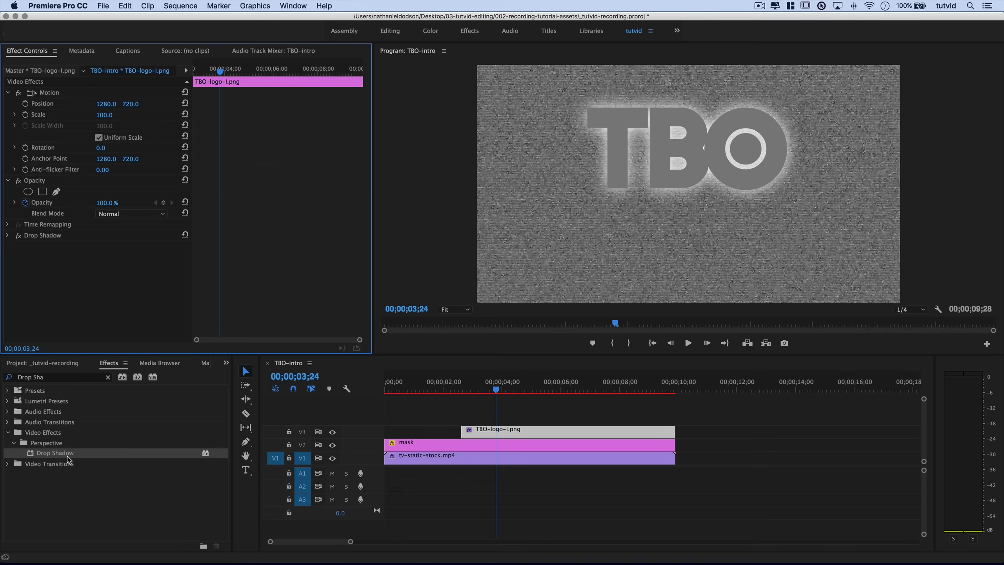
Apply a second Drop Shadow to TBO-logo-I.png with 100% opacity, a direction of -45° and a distance of 10.
{"action": "left_click_drag", "start_coordinate": [68, 459], "coordinate": [499, 430]}
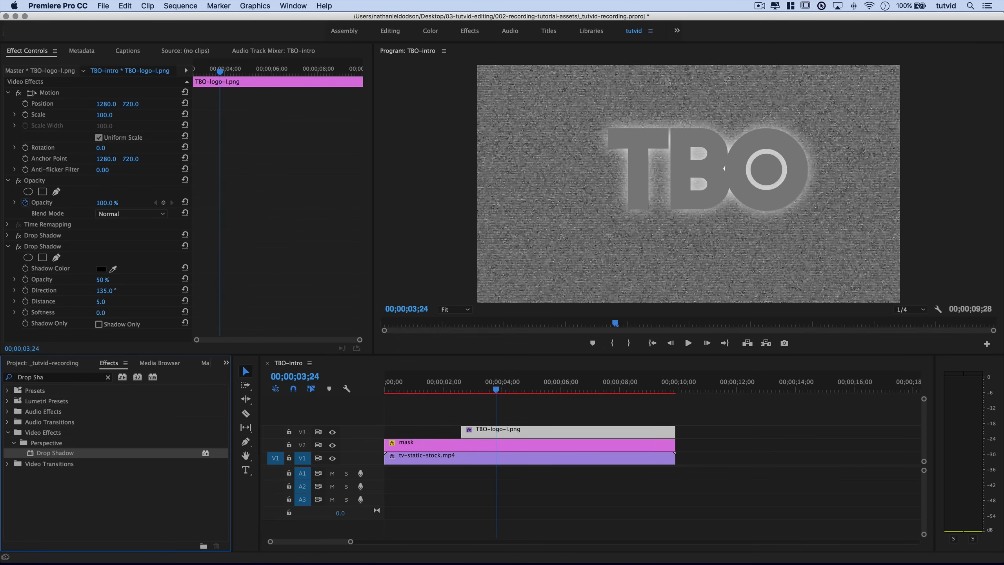
{"action": "left_click", "coordinate": [102, 280]}
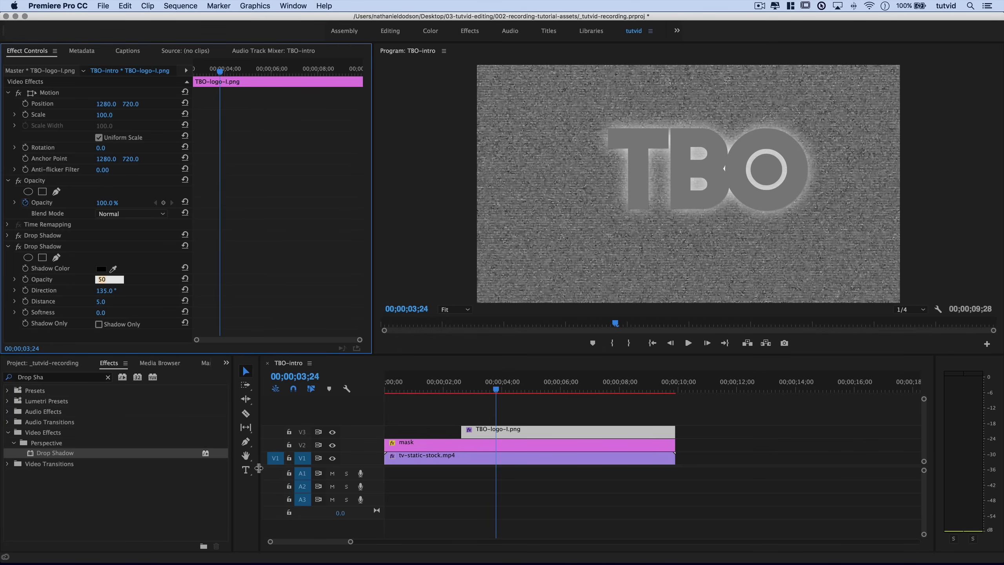
{"action": "type", "text": "100"}
{"action": "key", "text": "Tab"}
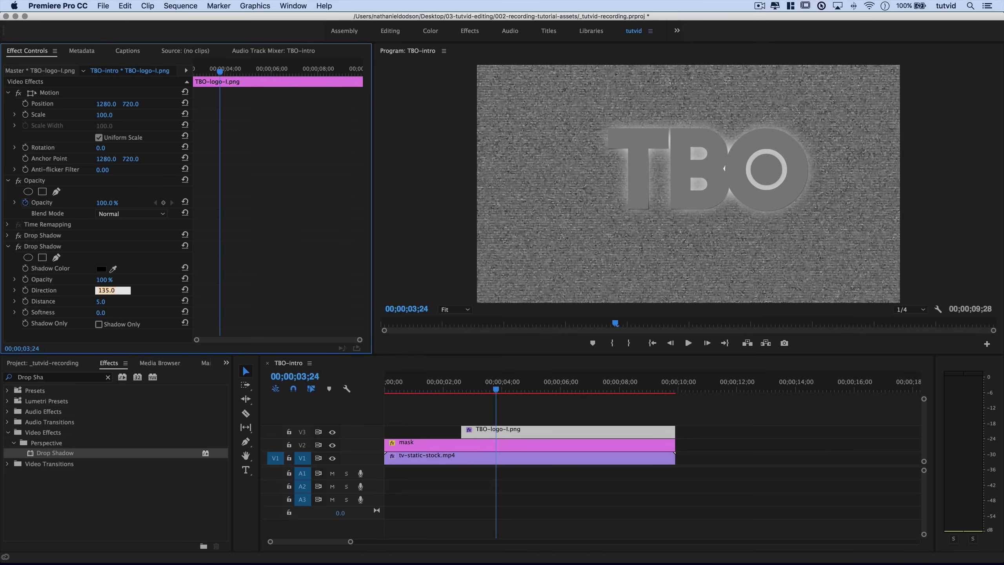
{"action": "type", "text": "-45"}
{"action": "key", "text": "Tab"}
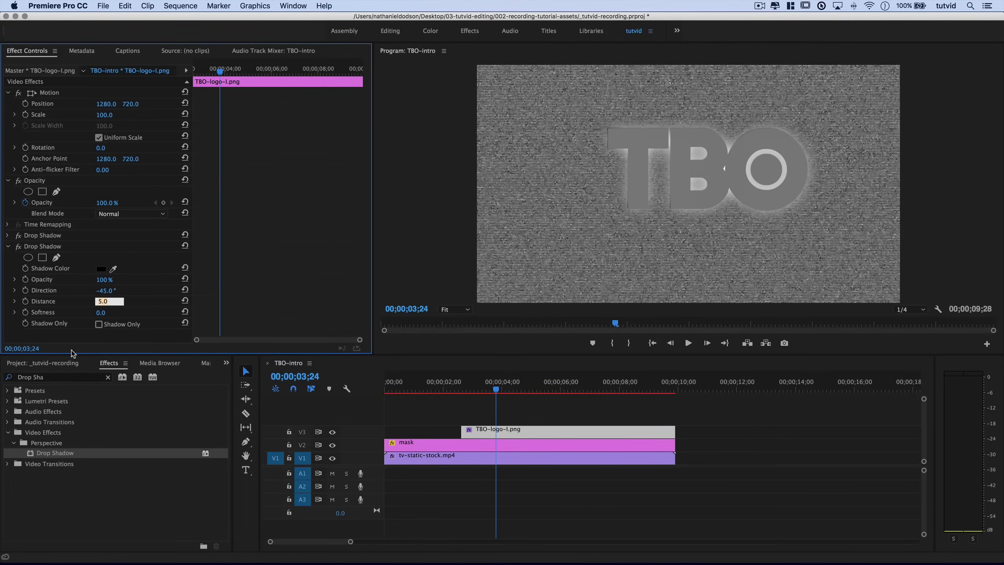
{"action": "type", "text": "10"}
{"action": "key", "text": "Tab"}
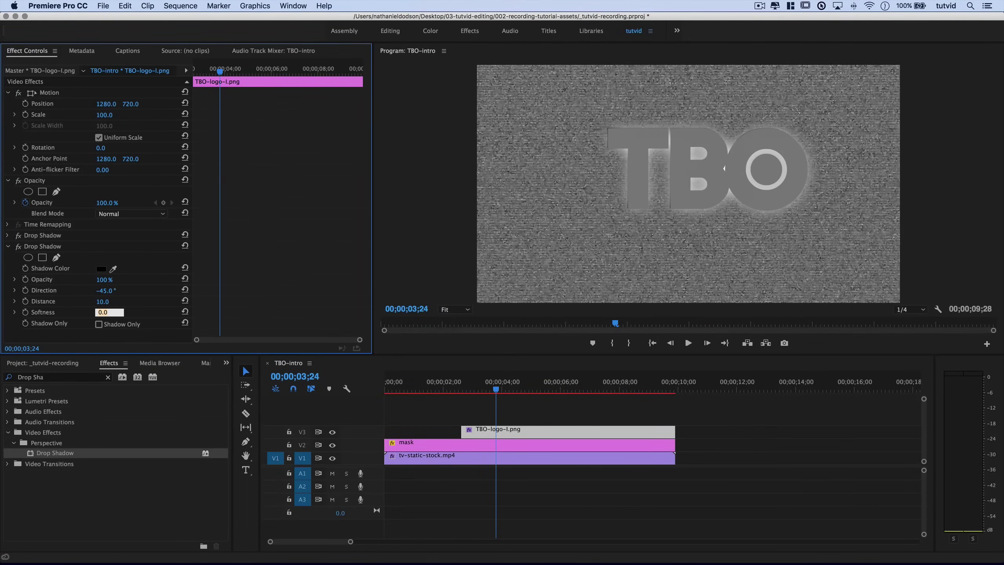
{"action": "left_click", "coordinate": [7, 246]}
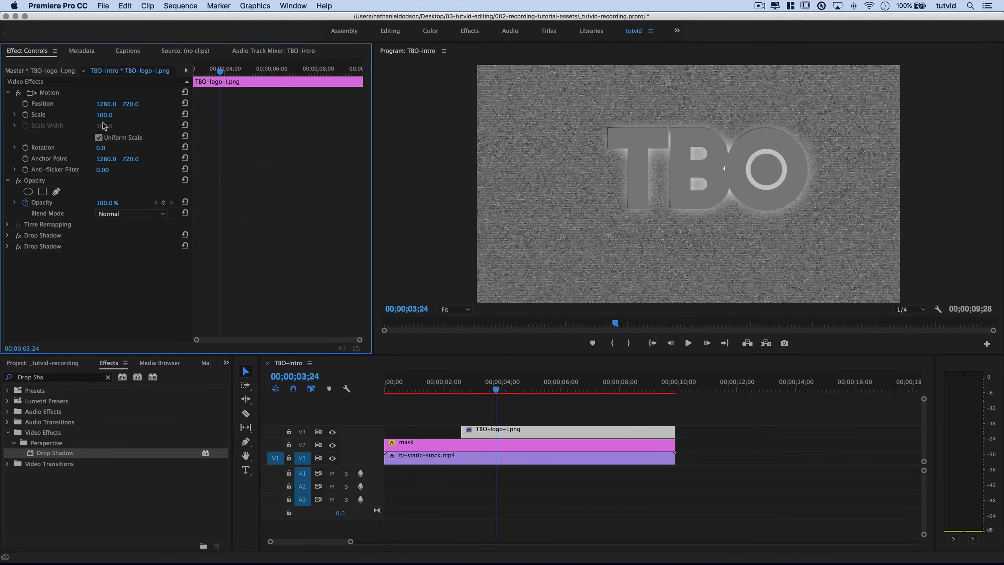
Set the logo clip's position to 1155, 595 and its blend mode to Overlay.
{"action": "left_click", "coordinate": [106, 104]}
{"action": "type", "text": "1155"}
{"action": "key", "text": "Tab"}
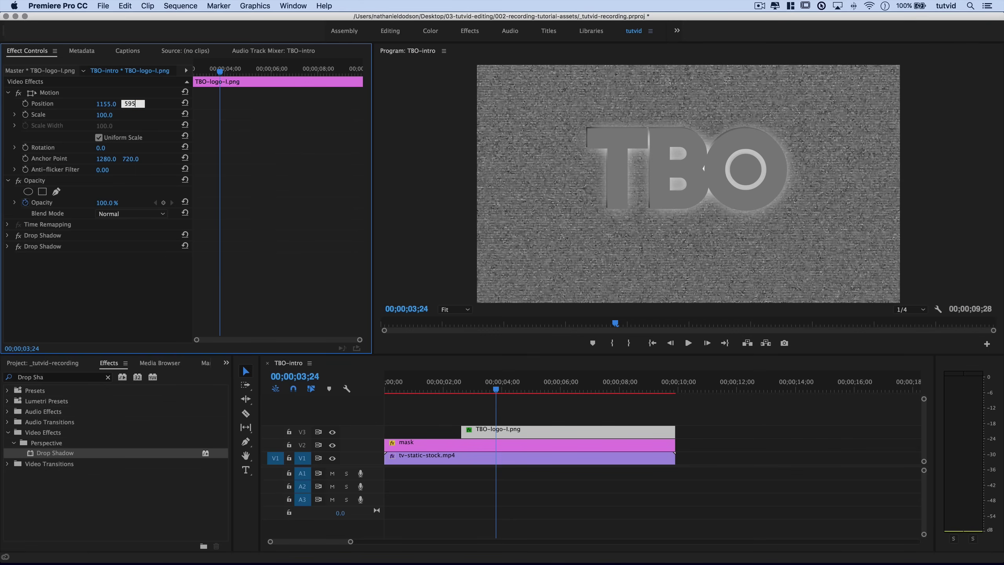
{"action": "key", "text": "Tab"}
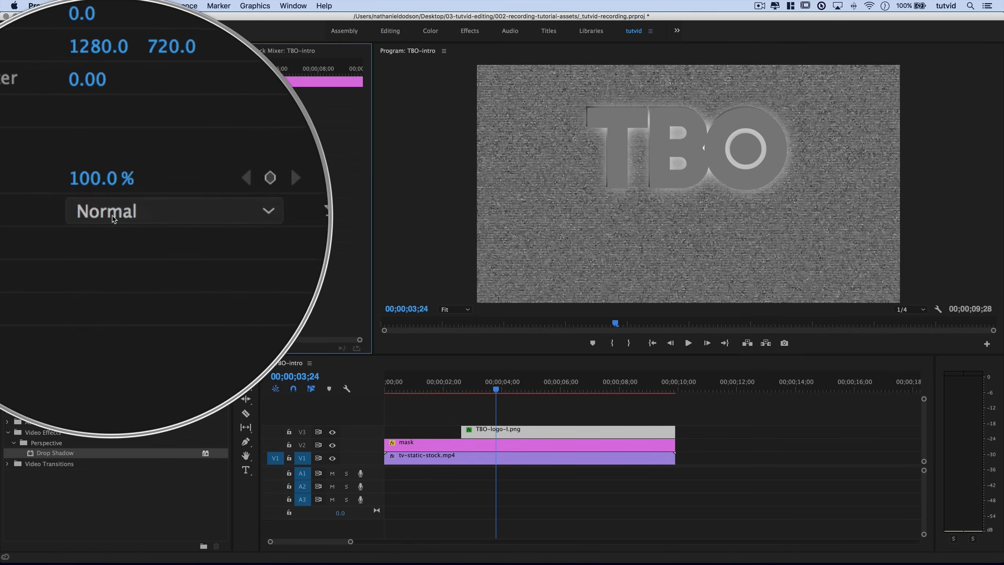
{"action": "left_click", "coordinate": [122, 214]}
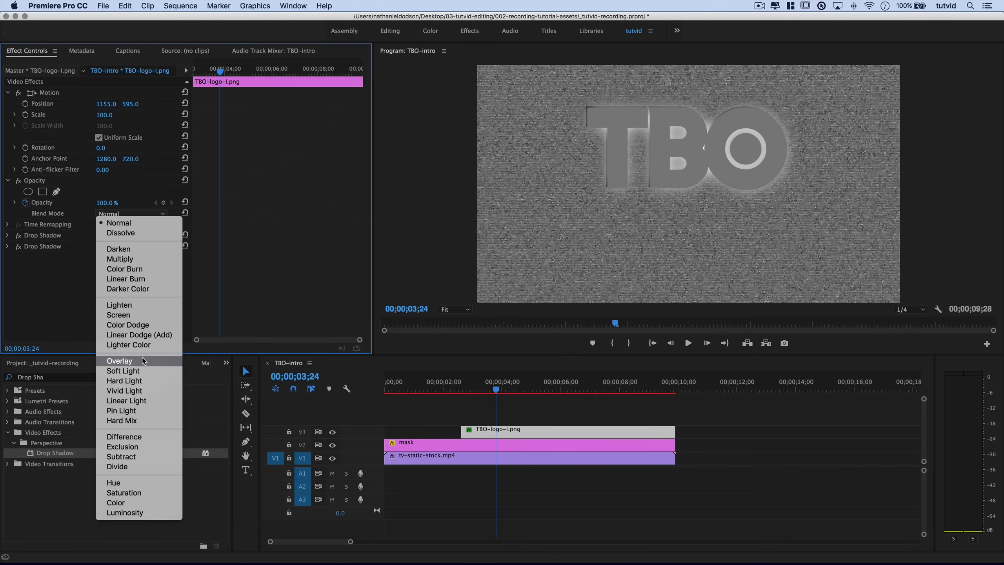
{"action": "left_click", "coordinate": [119, 361]}
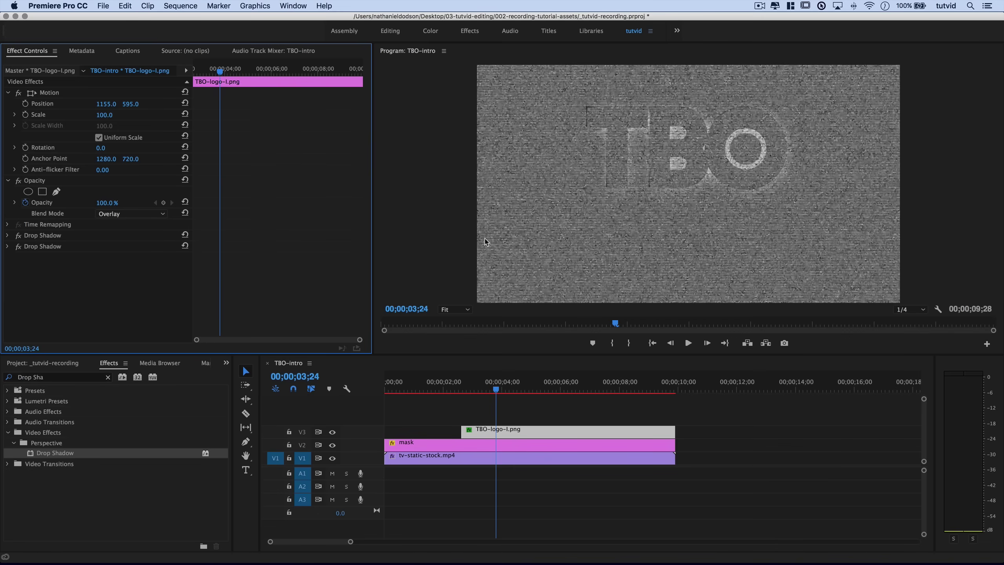
Find the Brightness & Contrast effect, apply it to TBO-logo-I.png and set its brightness to -10.
{"action": "left_click", "coordinate": [46, 378]}
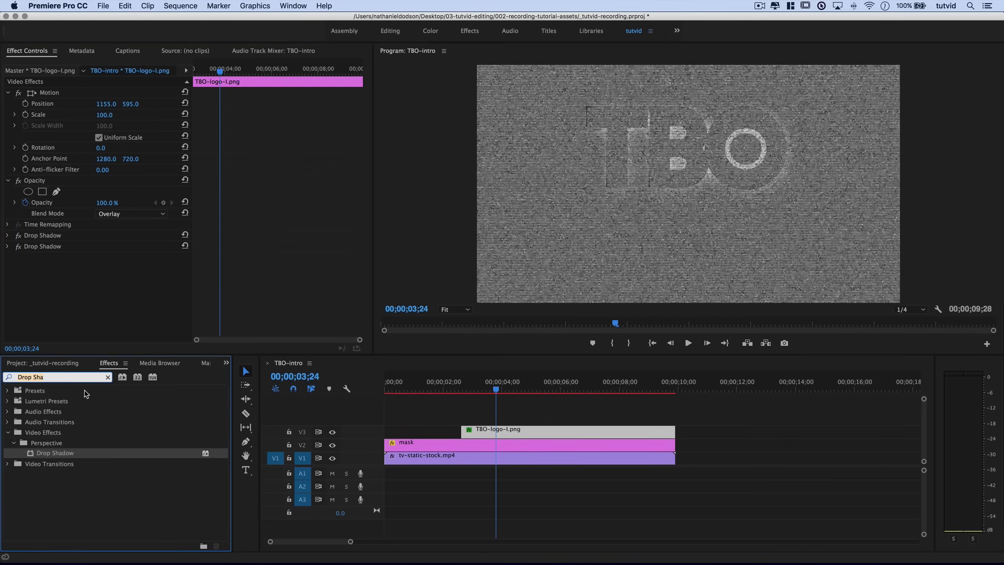
{"action": "type", "text": "Brigh"}
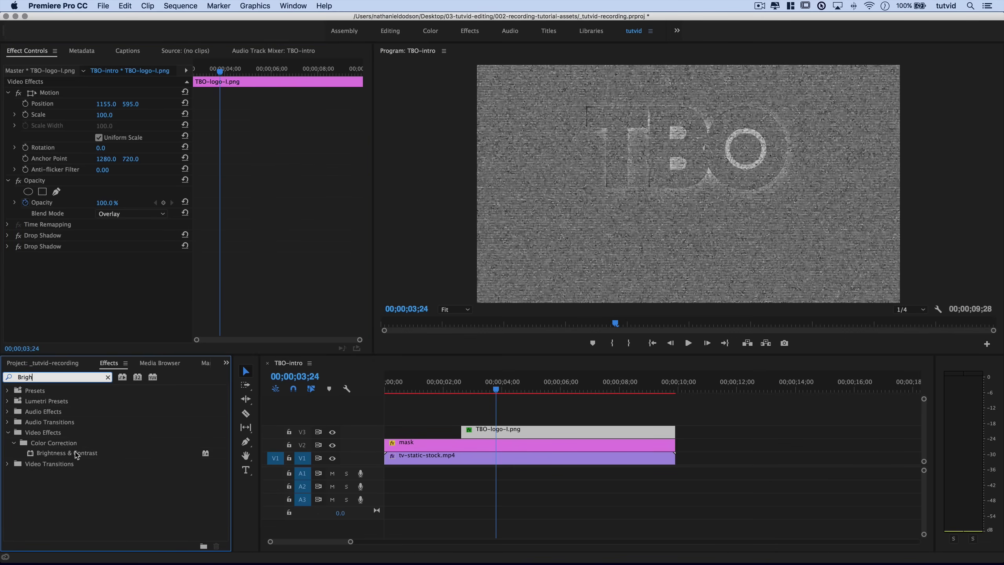
{"action": "left_click_drag", "start_coordinate": [76, 455], "coordinate": [531, 431]}
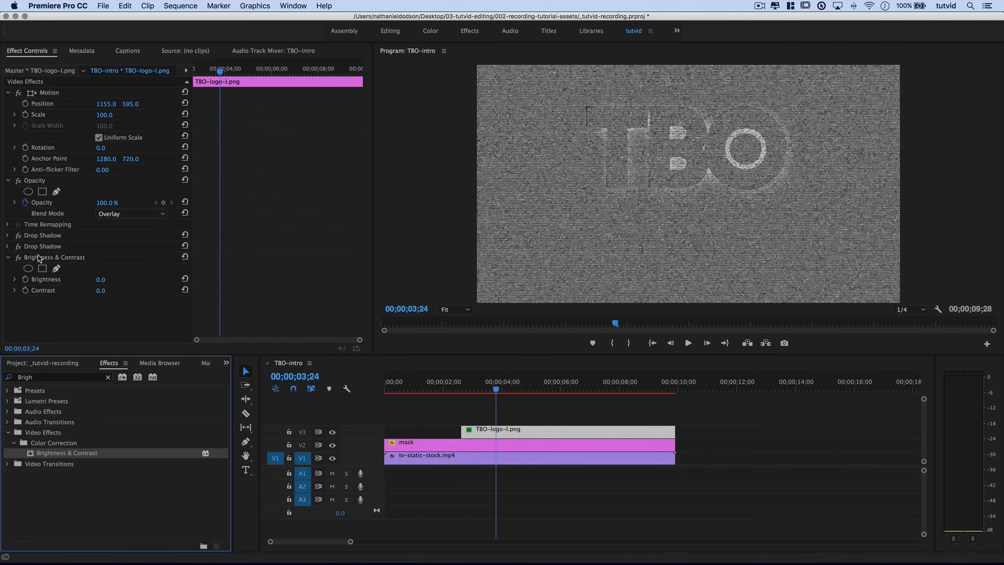
{"action": "left_click", "coordinate": [101, 279]}
{"action": "key", "text": "shift+Down"}
{"action": "key", "text": "Tab"}
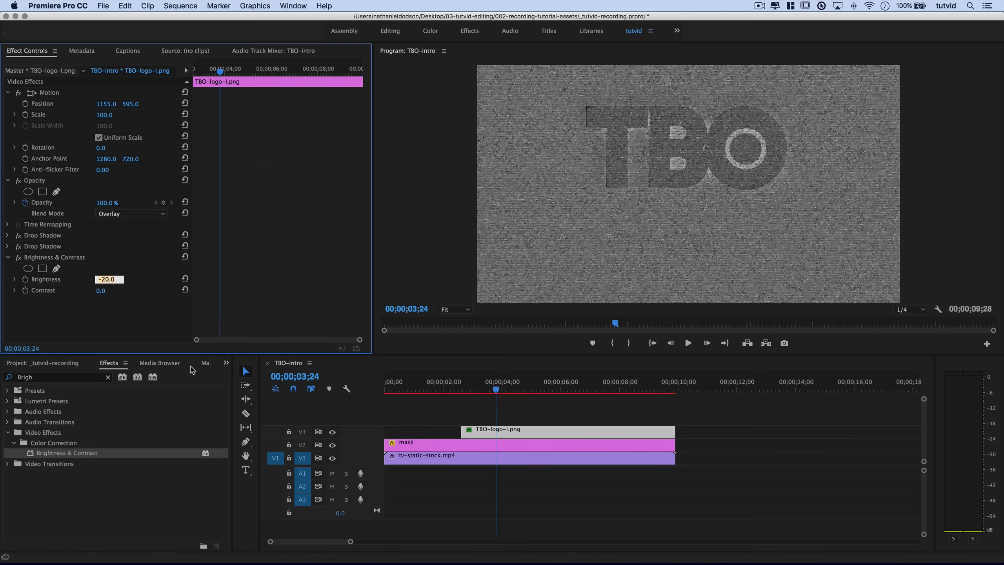
{"action": "left_click", "coordinate": [101, 281]}
{"action": "type", "text": "-10"}
{"action": "key", "text": "Tab"}
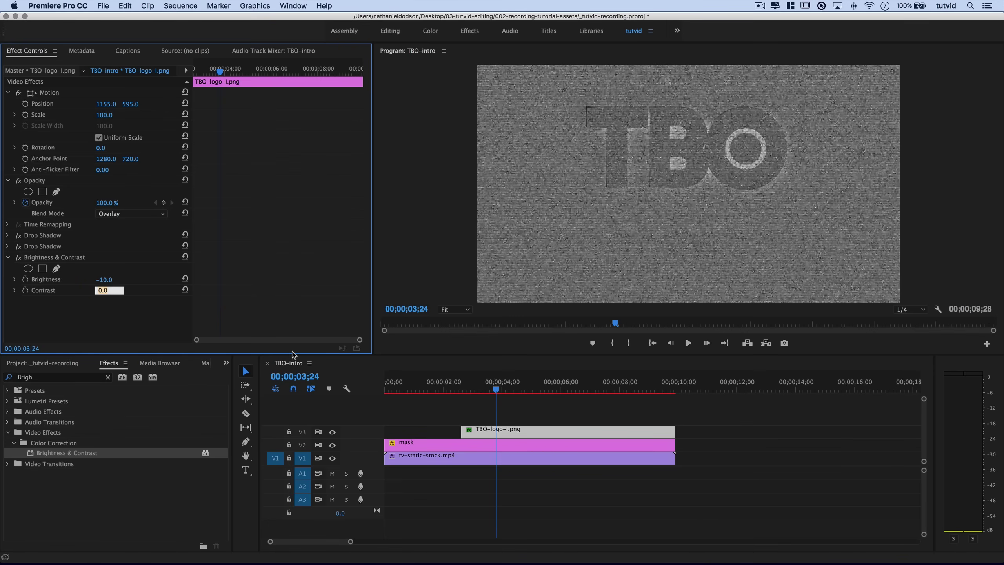
{"action": "left_click", "coordinate": [8, 257]}
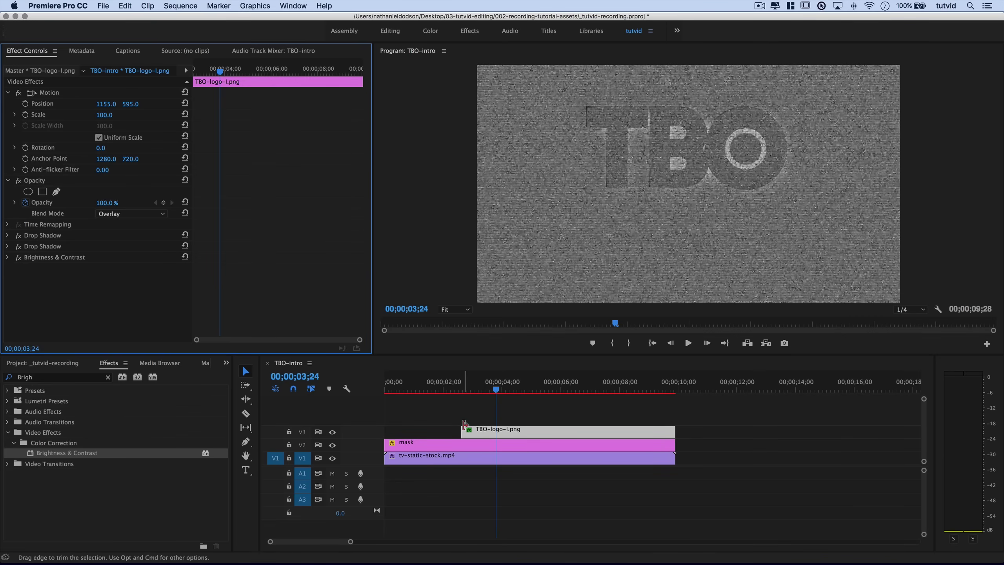
With V3 targeted, jump to the start of the TBO-logo-I.png clip at 00;00;02;19 and play from there.
{"action": "left_click", "coordinate": [479, 432]}
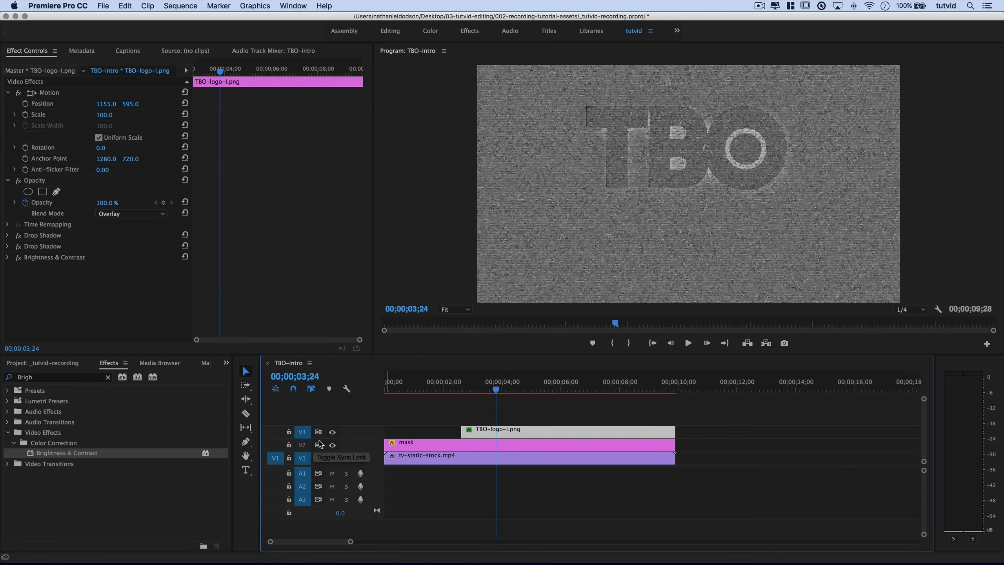
{"action": "key", "text": "Up"}
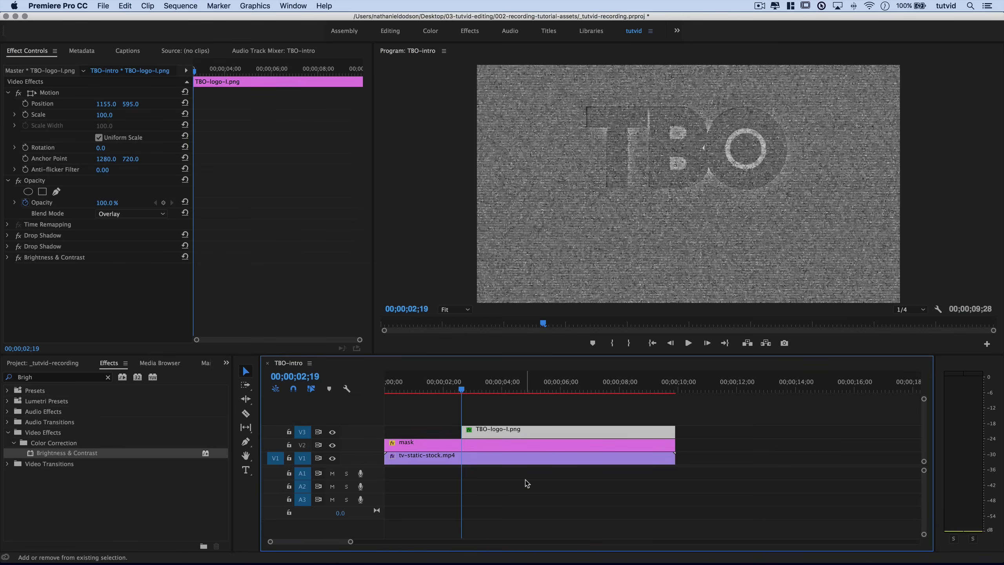
{"action": "key", "text": "space"}
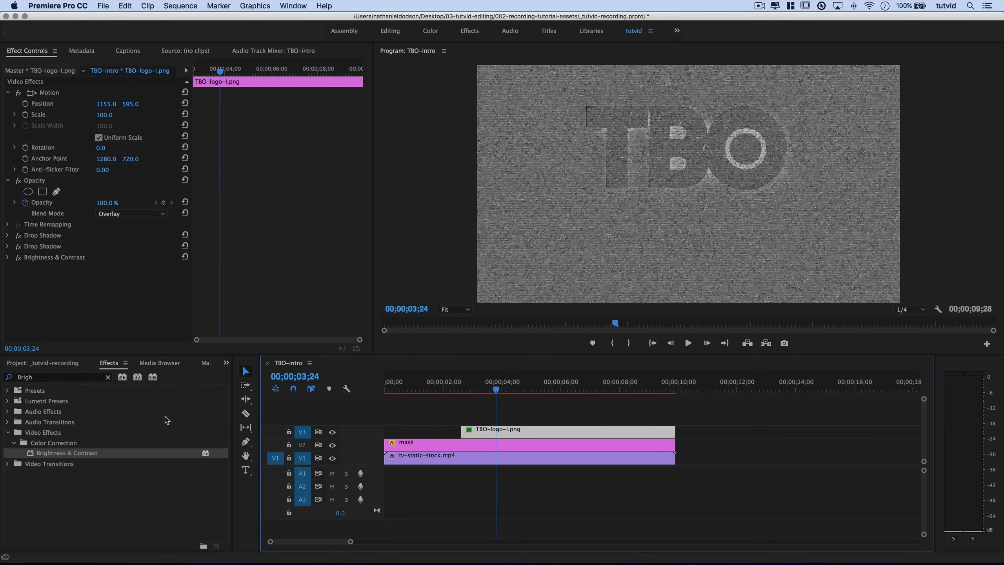
Apply a Cross Dissolve to the start of the TBO-logo-I.png clip and extend it to 00;00;03;24, a duration of 00;00;01;05.
{"action": "left_click", "coordinate": [29, 379]}
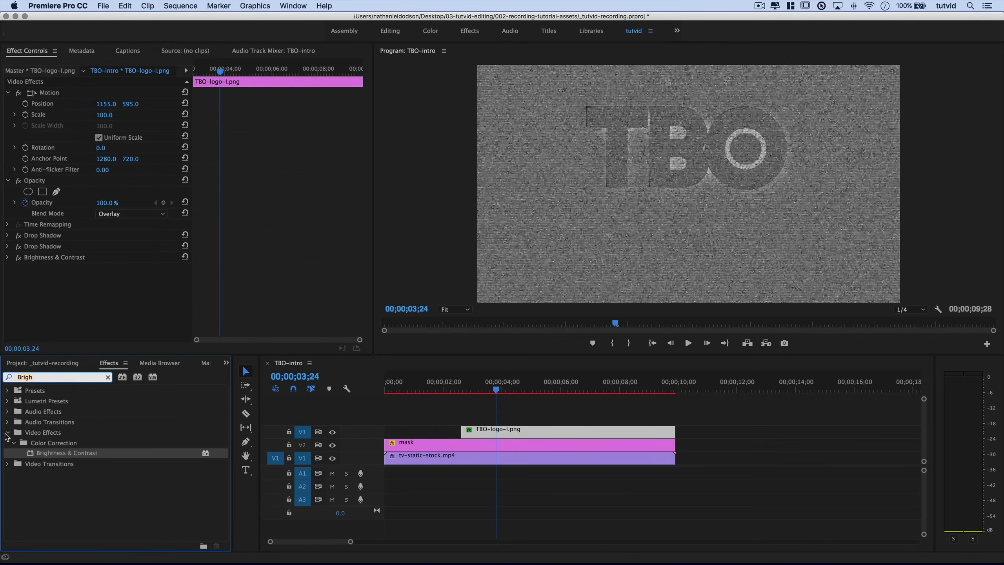
{"action": "left_click", "coordinate": [7, 432]}
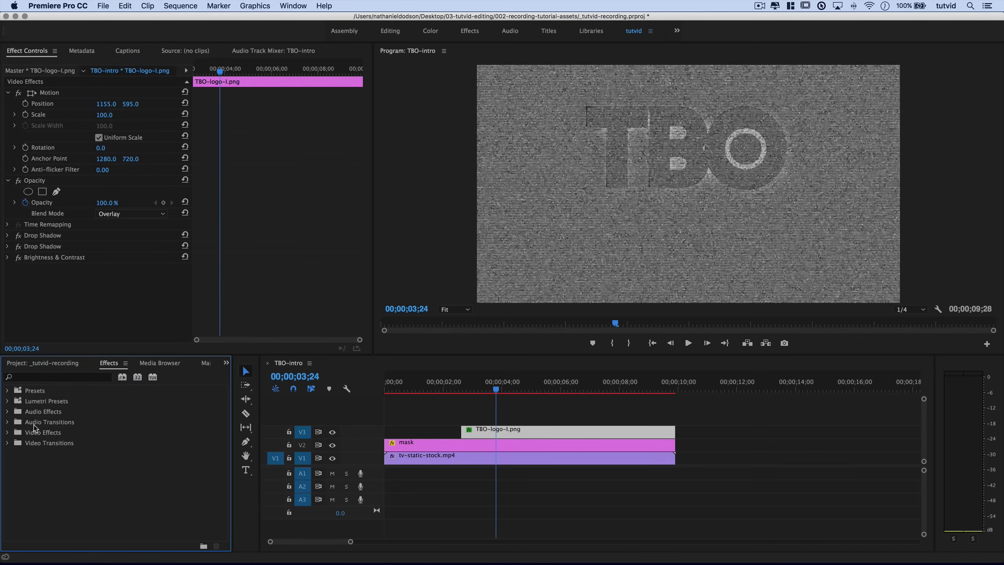
{"action": "left_click", "coordinate": [9, 443]}
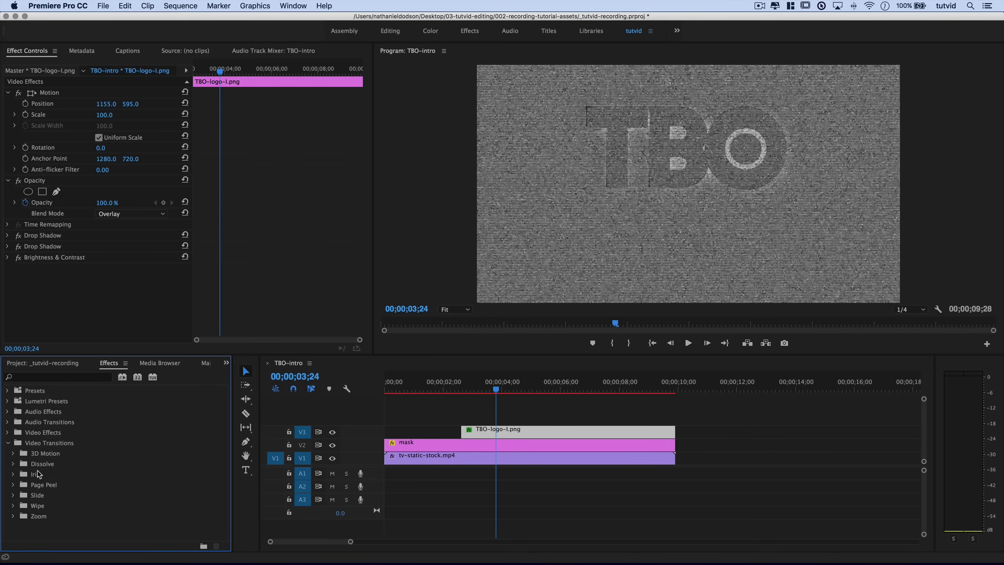
{"action": "double_click", "coordinate": [36, 465]}
{"action": "left_click_drag", "start_coordinate": [59, 485], "coordinate": [467, 435]}
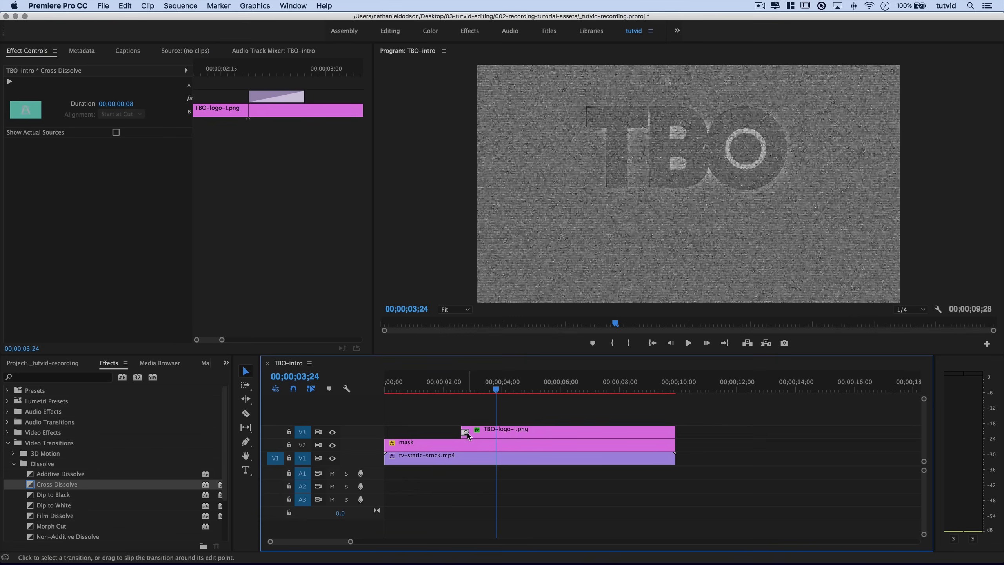
{"action": "key", "text": "equal"}
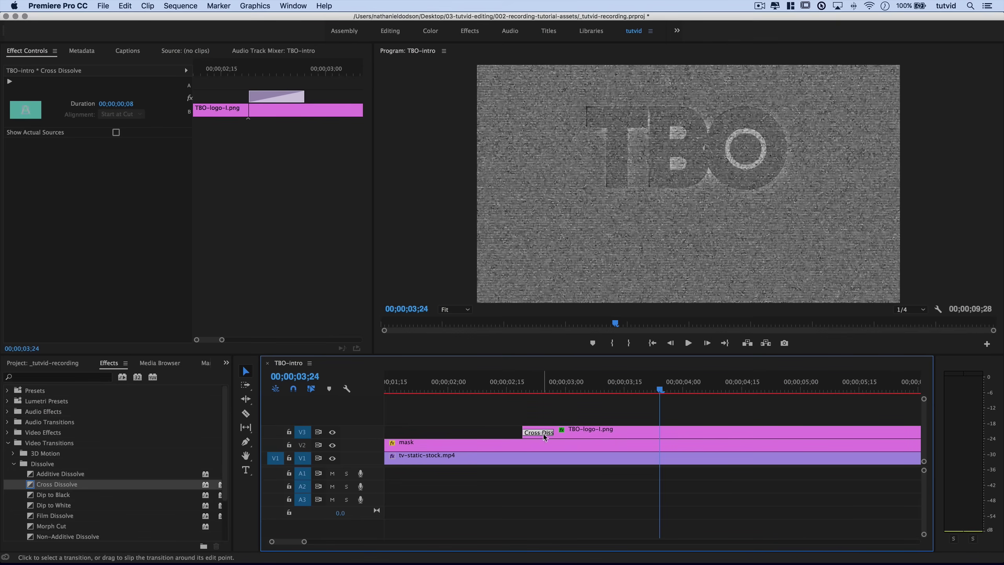
{"action": "left_click_drag", "start_coordinate": [552, 432], "coordinate": [660, 425]}
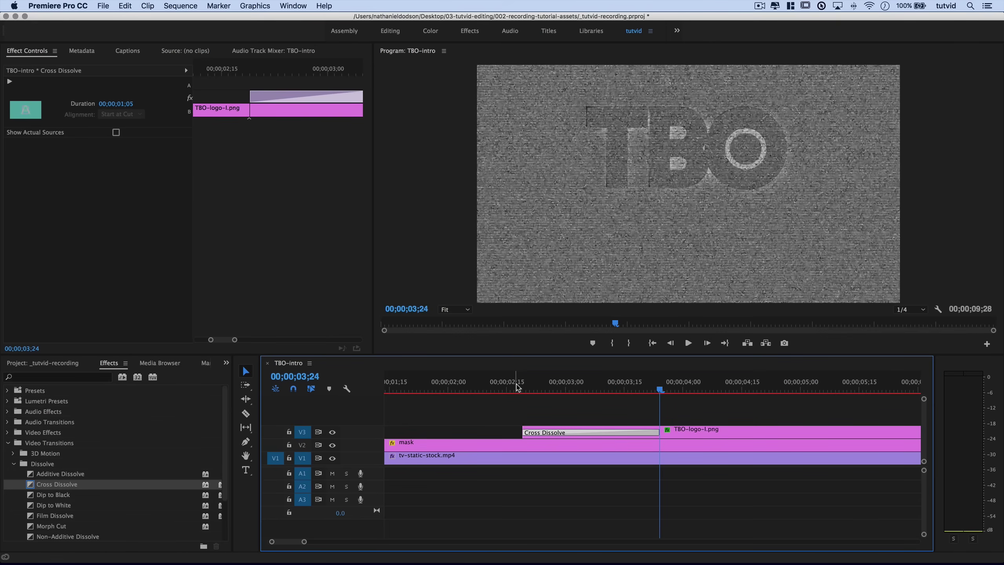
Play through the Cross Dissolve to review the logo's fade-in, and select the logo clip.
{"action": "left_click", "coordinate": [497, 388]}
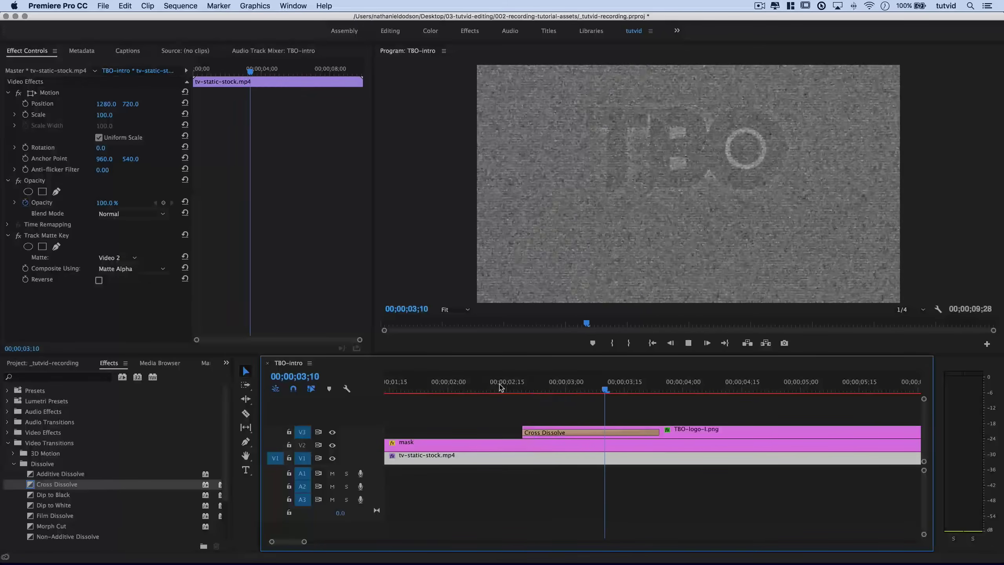
{"action": "left_click", "coordinate": [700, 432]}
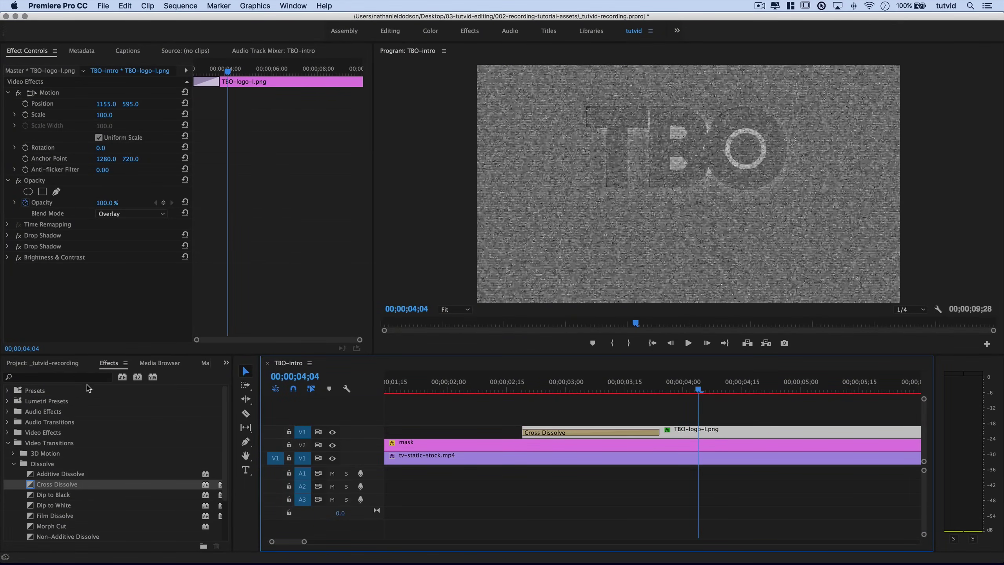
{"action": "left_click", "coordinate": [9, 443]}
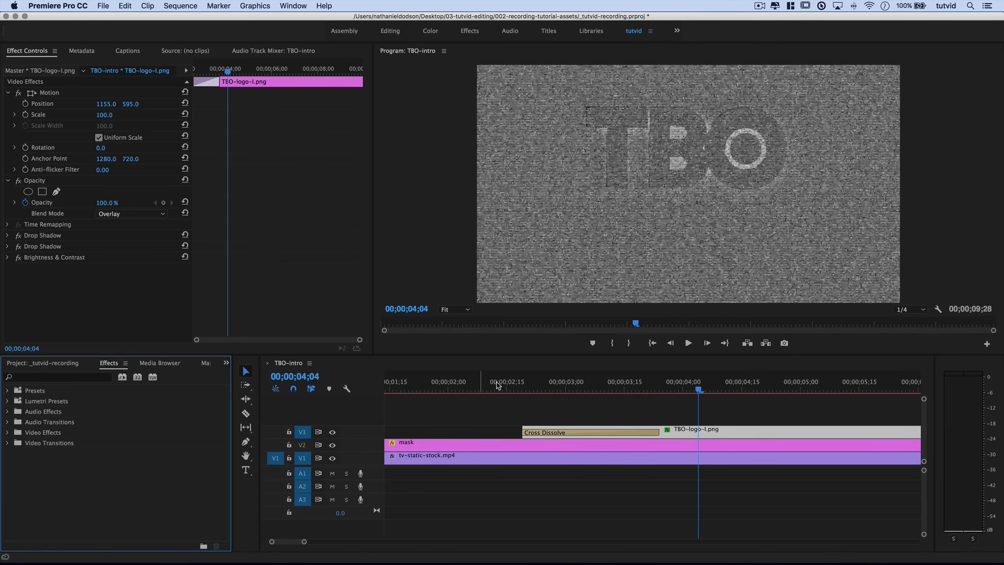
Nest the TBO-logo-I.png, mask and tv-static-stock.mp4 clips together into a nested sequence named 1-phase.
{"action": "left_click", "coordinate": [517, 396]}
{"action": "key", "text": "minus"}
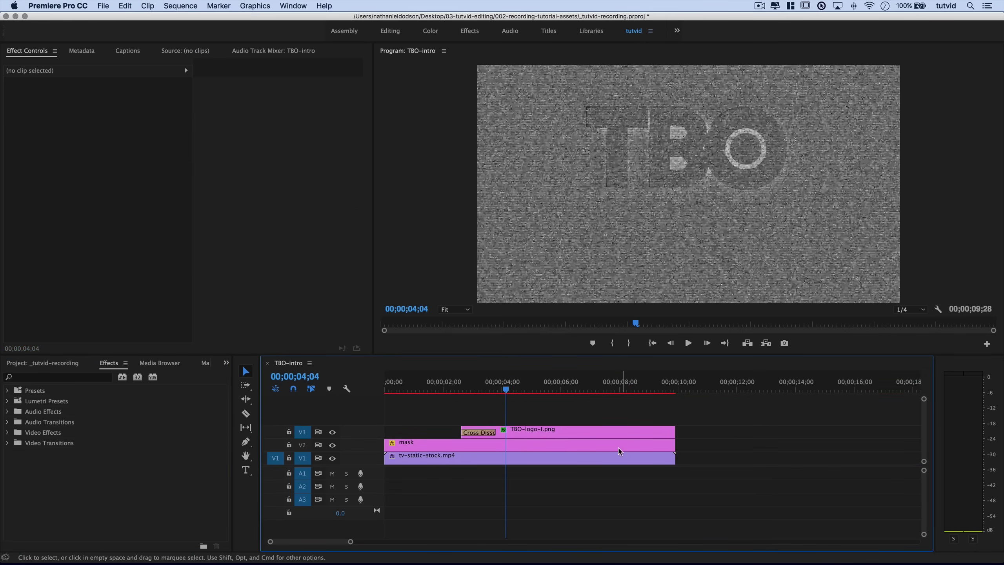
{"action": "key", "text": "minus"}
{"action": "key", "text": "equal"}
{"action": "left_click_drag", "start_coordinate": [608, 408], "coordinate": [416, 490]}
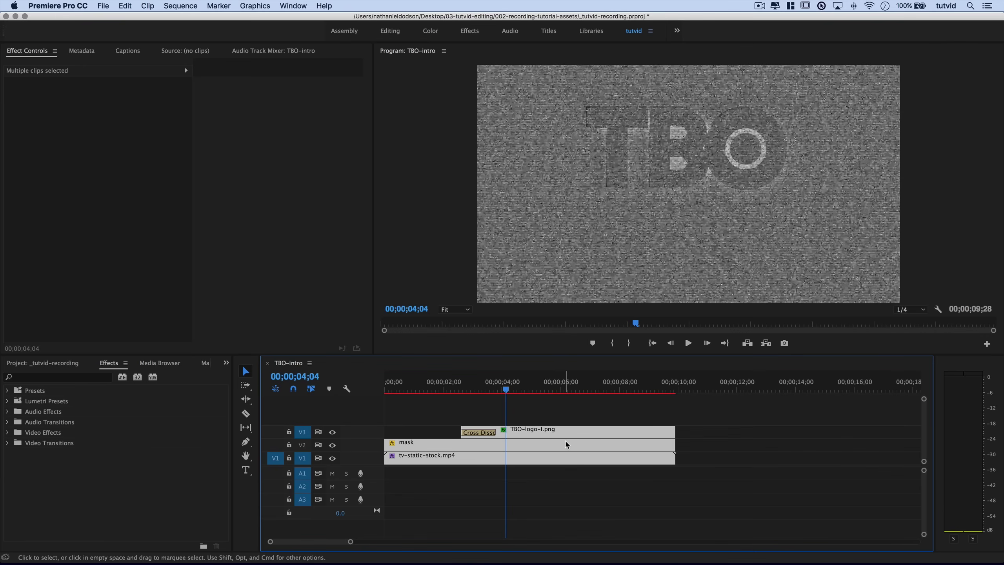
{"action": "right_click", "coordinate": [532, 436]}
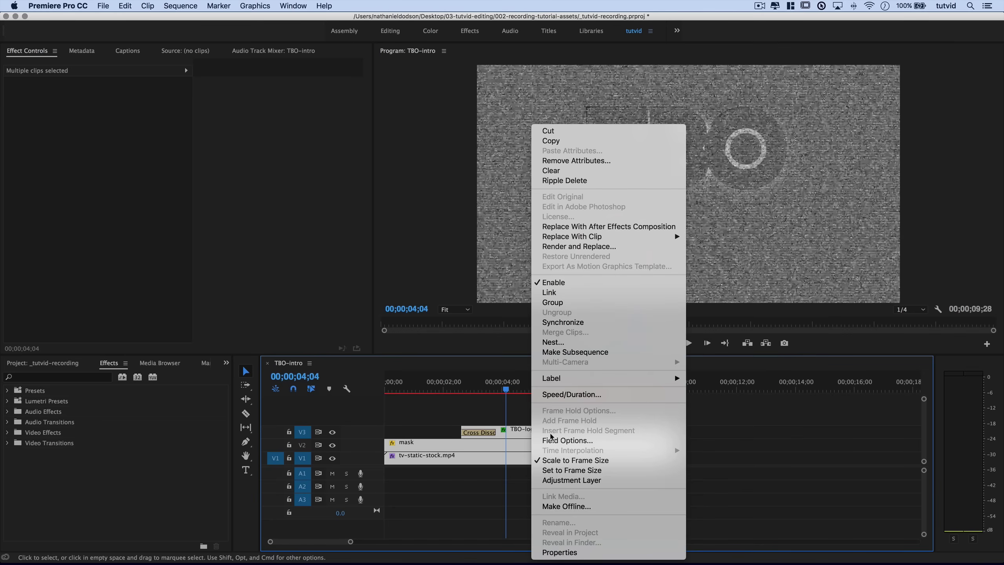
{"action": "left_click", "coordinate": [567, 340]}
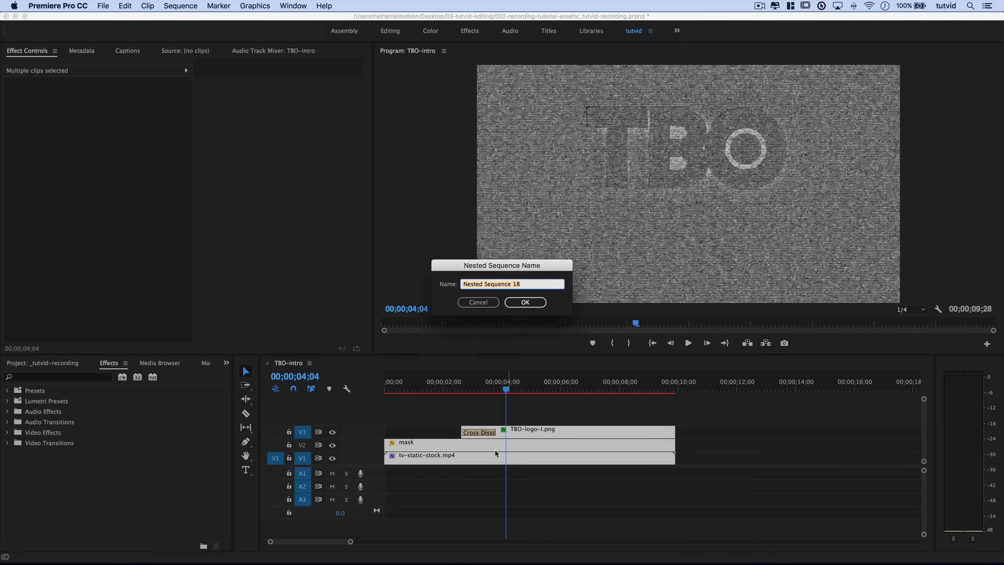
{"action": "type", "text": "1-phase"}
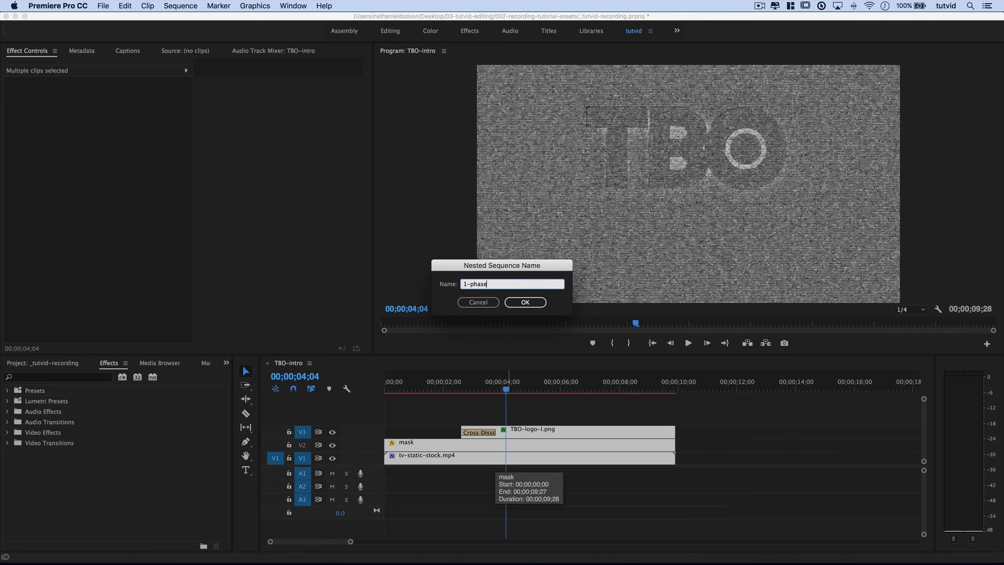
{"action": "key", "text": "Return"}
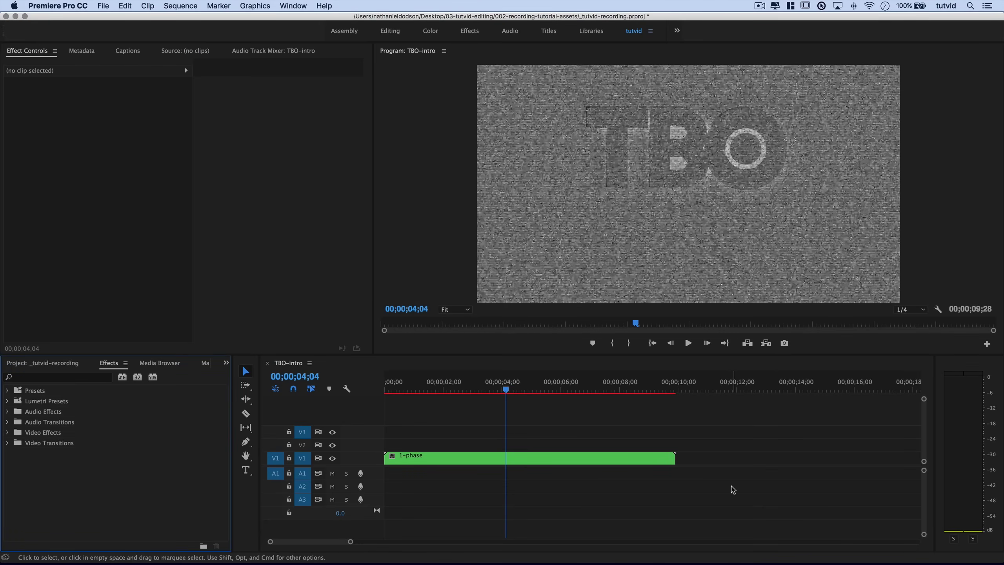
Create a black (000000) color matte with the default video settings and name it Background.
{"action": "scroll", "coordinate": [731, 487], "scroll_direction": "down", "scroll_amount": 10}
{"action": "scroll", "coordinate": [733, 489], "scroll_direction": "down", "scroll_amount": 5}
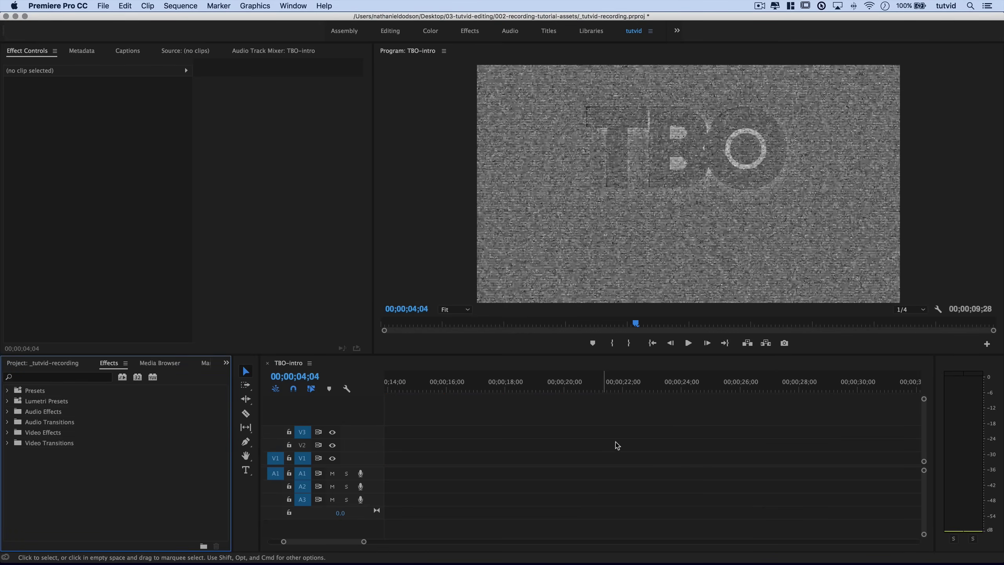
{"action": "scroll", "coordinate": [573, 498], "scroll_direction": "down", "scroll_amount": 3}
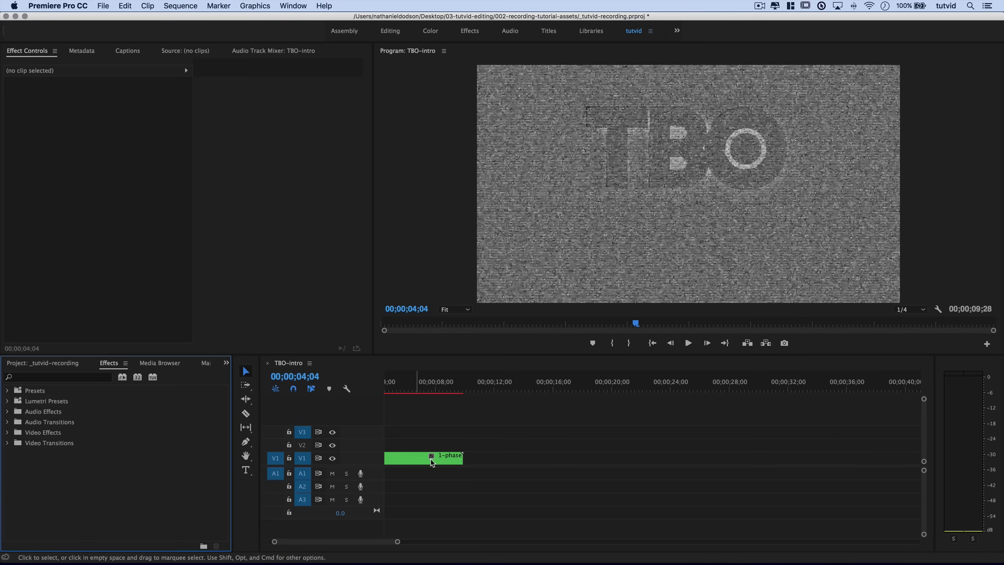
{"action": "left_click", "coordinate": [19, 364]}
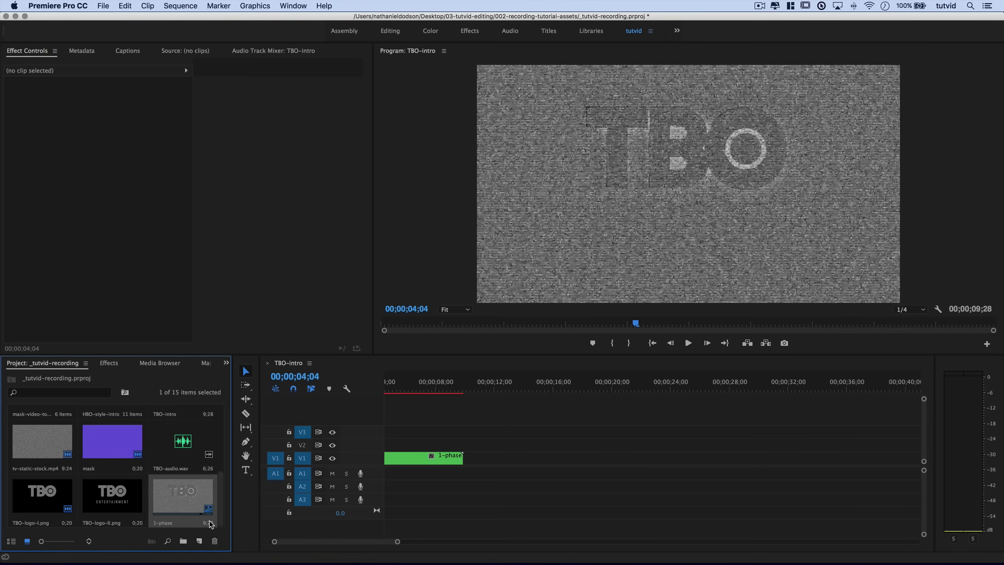
{"action": "left_click", "coordinate": [200, 542]}
{"action": "left_click", "coordinate": [221, 523]}
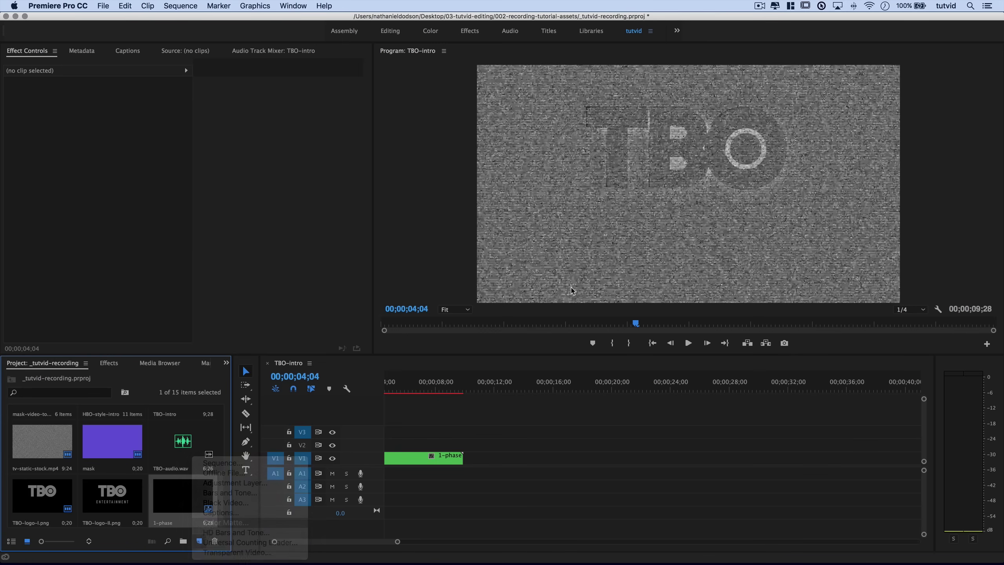
{"action": "left_click", "coordinate": [588, 330]}
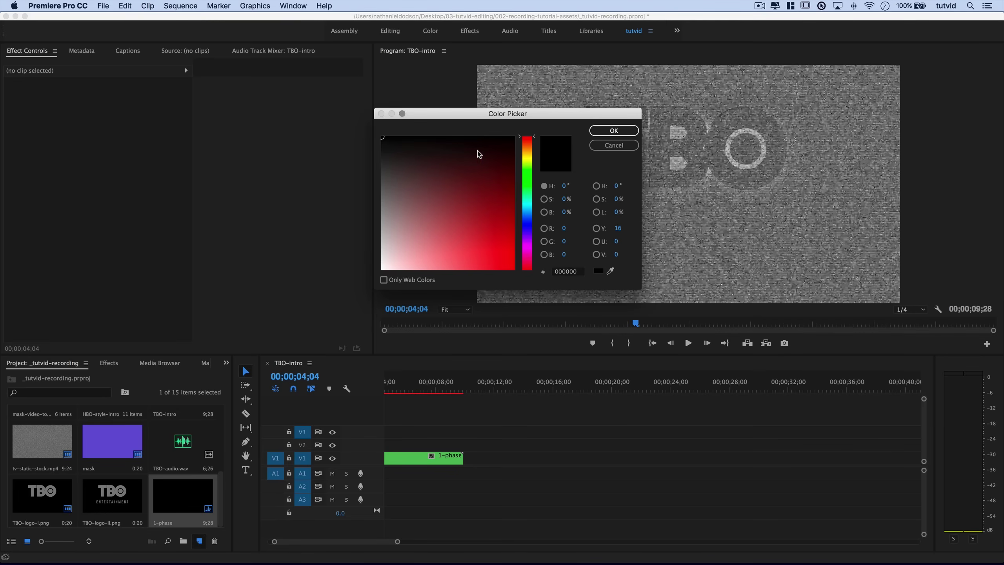
{"action": "left_click", "coordinate": [636, 129]}
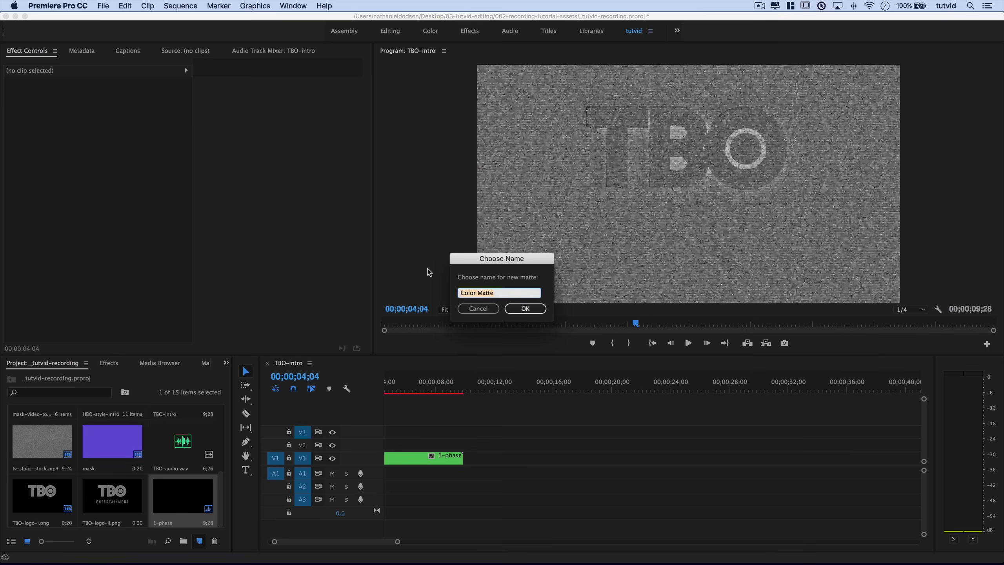
{"action": "type", "text": "Background"}
{"action": "key", "text": "Return"}
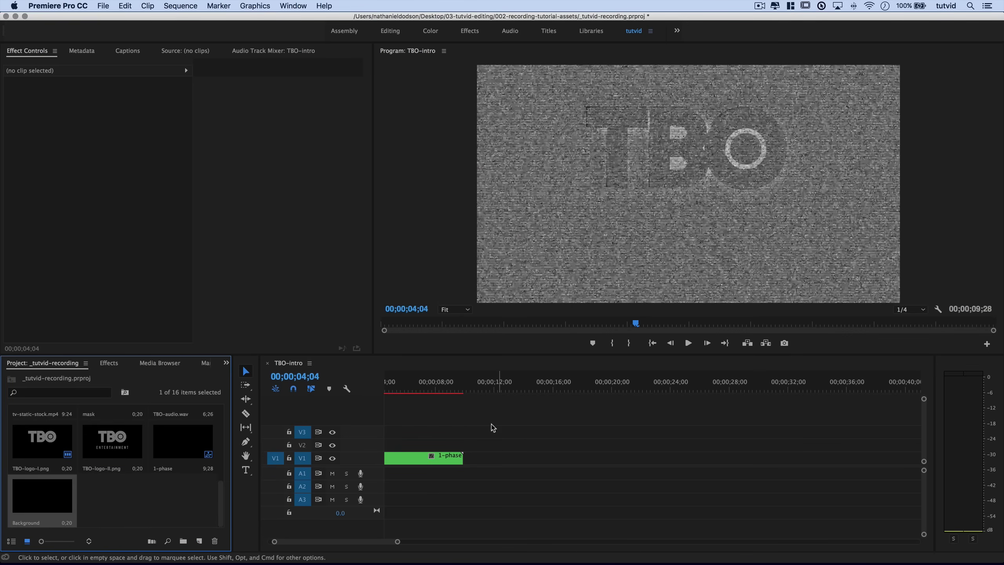
Stack tv-static-stock.mp4 on V2 over Background on V1, leaving a gap after 1-phase, and stretch Background to match the static's length.
{"action": "left_click_drag", "start_coordinate": [49, 504], "coordinate": [517, 461]}
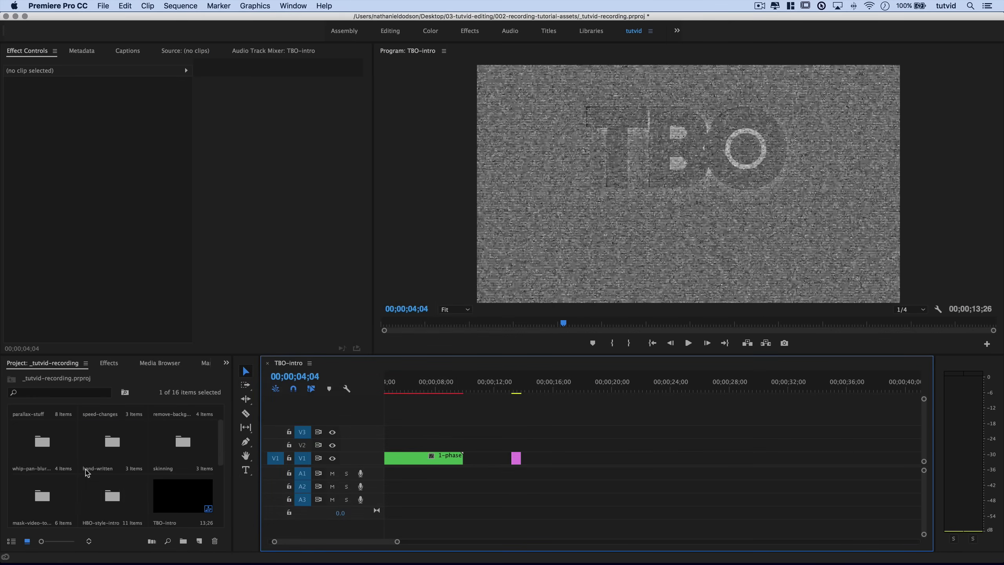
{"action": "left_click", "coordinate": [110, 484]}
{"action": "scroll", "coordinate": [85, 472], "scroll_direction": "up", "scroll_amount": 2}
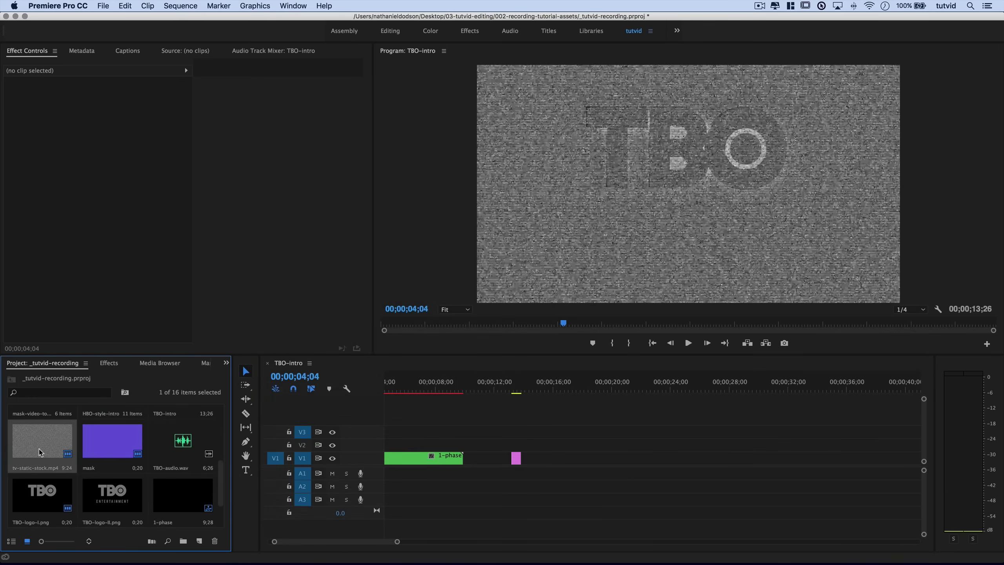
{"action": "left_click_drag", "start_coordinate": [58, 436], "coordinate": [519, 462]}
{"action": "left_click_drag", "start_coordinate": [519, 386], "coordinate": [517, 385]}
{"action": "left_click_drag", "start_coordinate": [521, 461], "coordinate": [652, 470]}
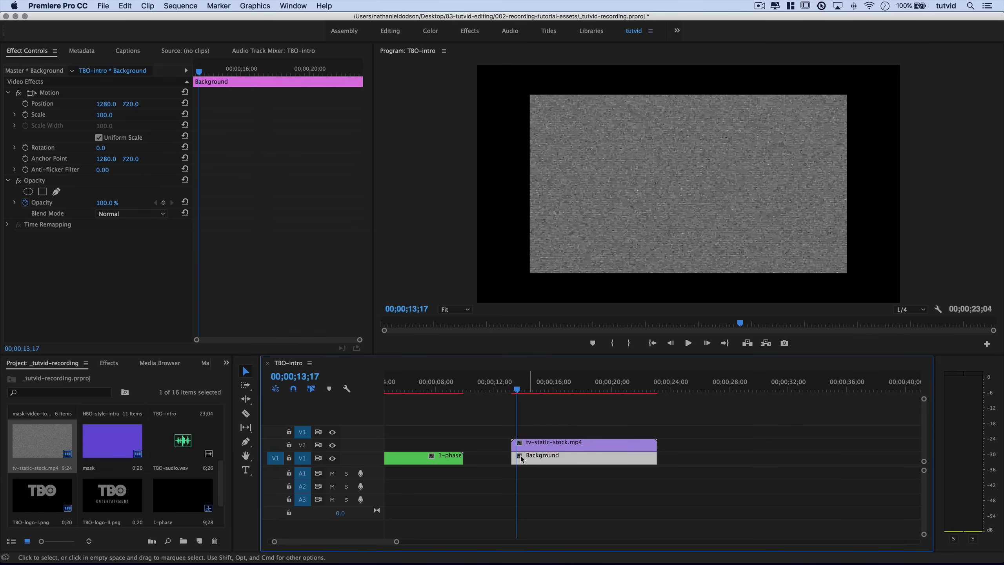
Apply Scale to Frame Size to the new tv-static-stock.mp4 clip on V2.
{"action": "left_click", "coordinate": [544, 444]}
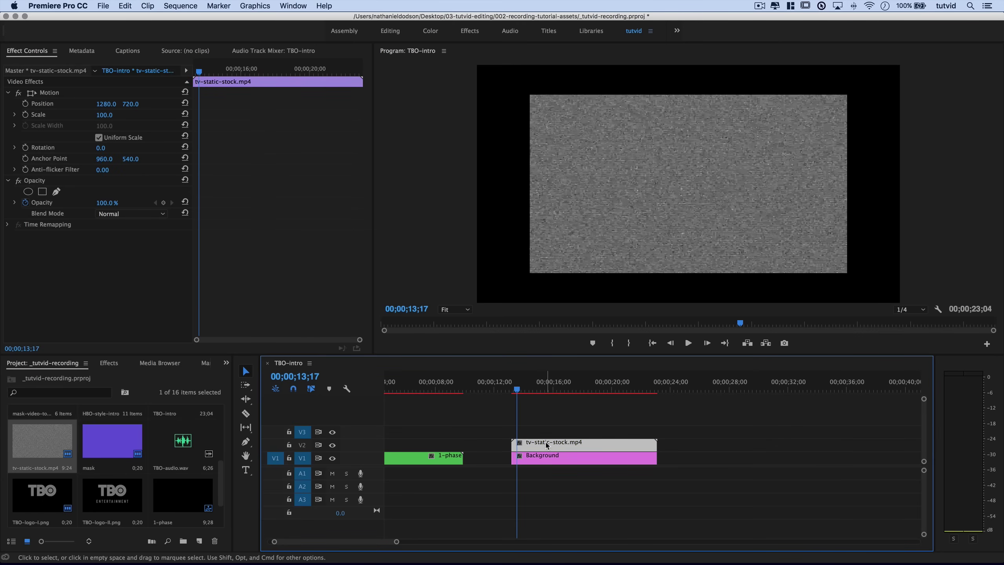
{"action": "right_click", "coordinate": [547, 445]}
{"action": "left_click", "coordinate": [589, 445]}
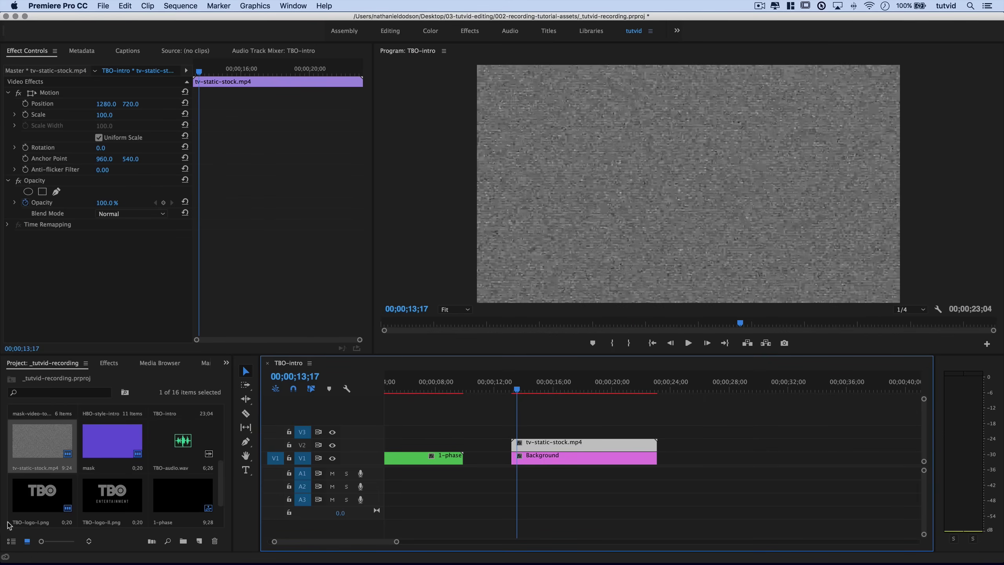
Add TBO-logo-II.png on V3 above the static, extended to the same length as the clips below, and select it.
{"action": "left_click", "coordinate": [122, 502]}
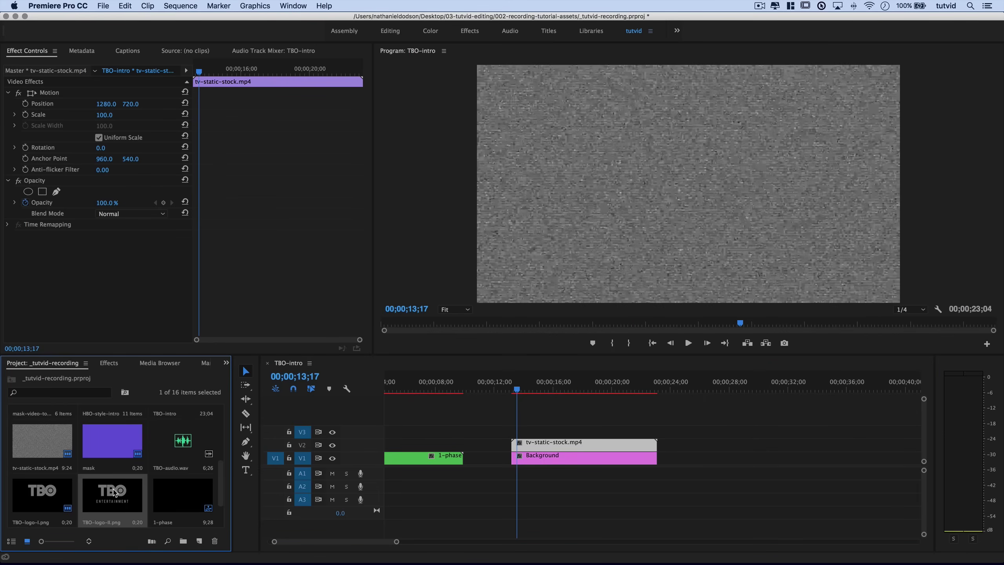
{"action": "left_click_drag", "start_coordinate": [113, 492], "coordinate": [657, 431]}
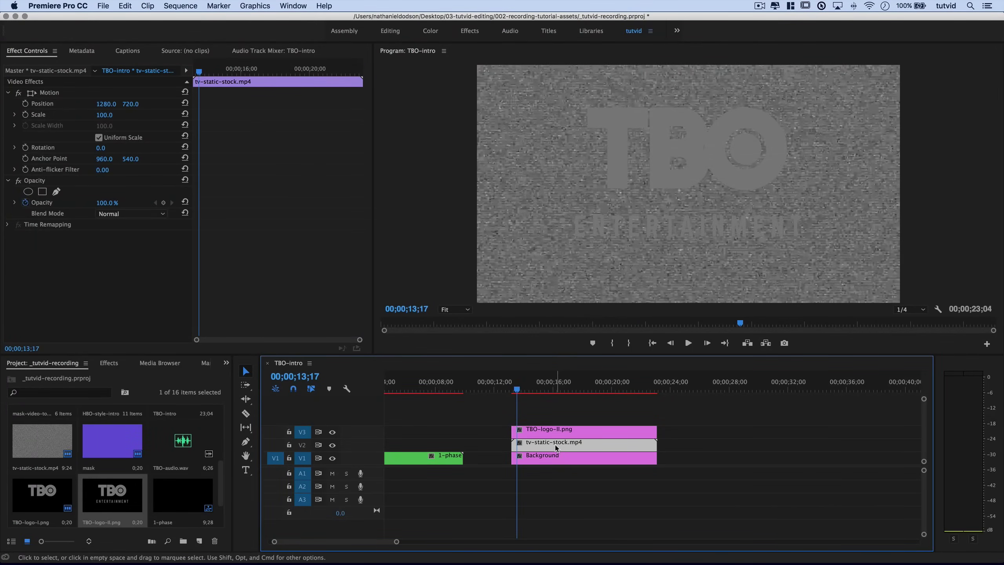
{"action": "left_click", "coordinate": [559, 431]}
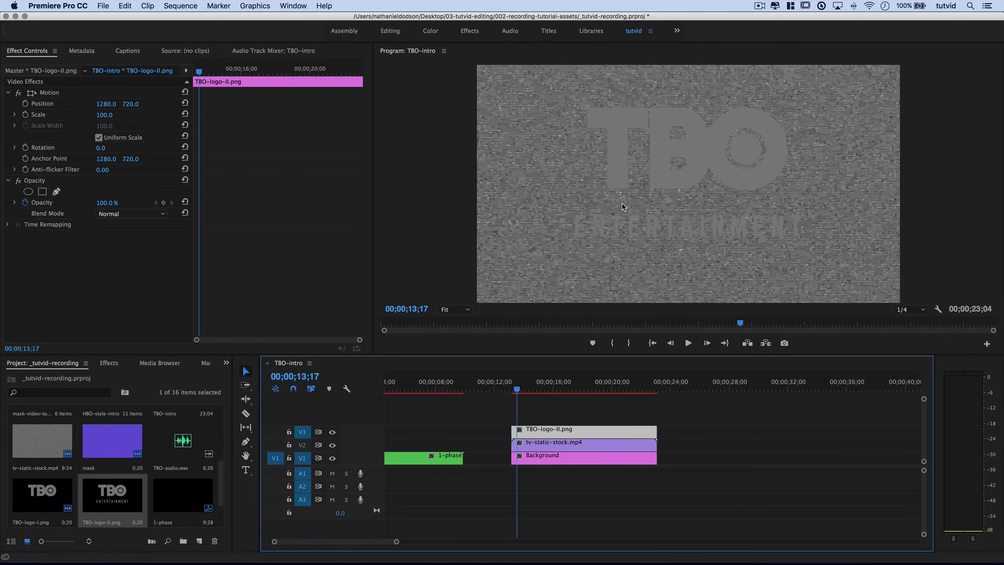
Find the Track Matte Key effect, apply it to the V2 tv-static-stock.mp4 clip and set its matte to Video 3.
{"action": "left_click", "coordinate": [109, 364]}
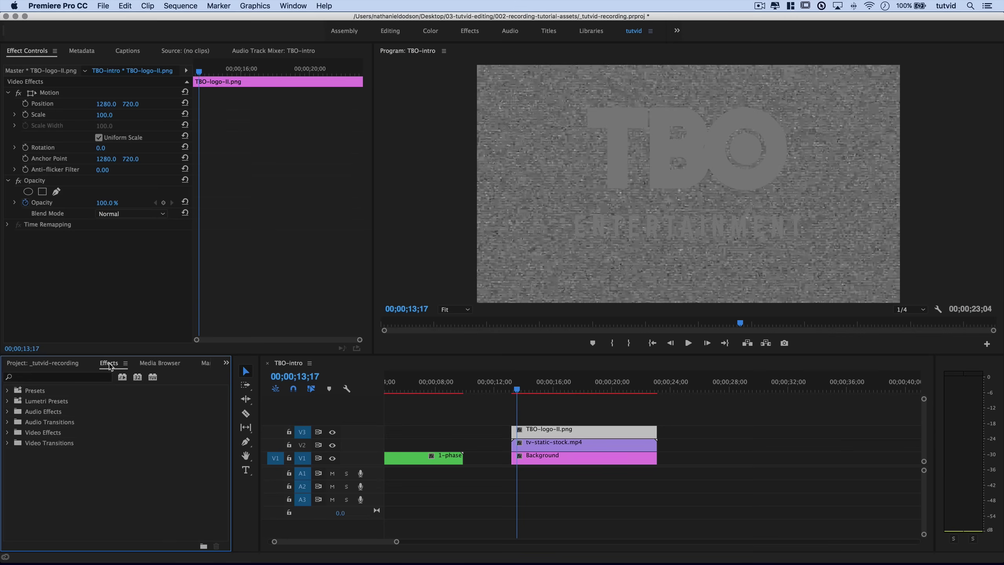
{"action": "left_click", "coordinate": [39, 376]}
{"action": "type", "text": "Track"}
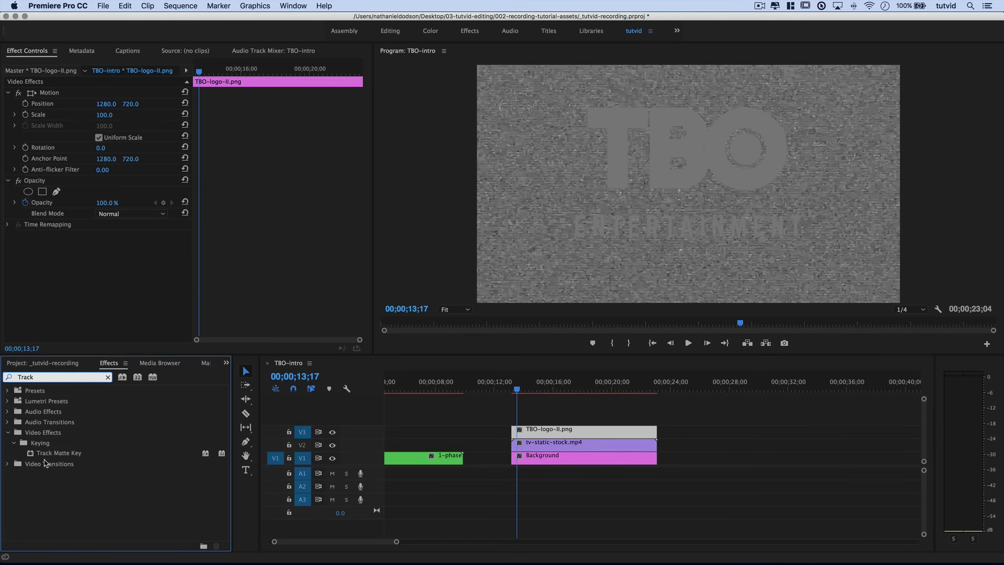
{"action": "left_click_drag", "start_coordinate": [47, 454], "coordinate": [556, 446]}
{"action": "left_click", "coordinate": [530, 446]}
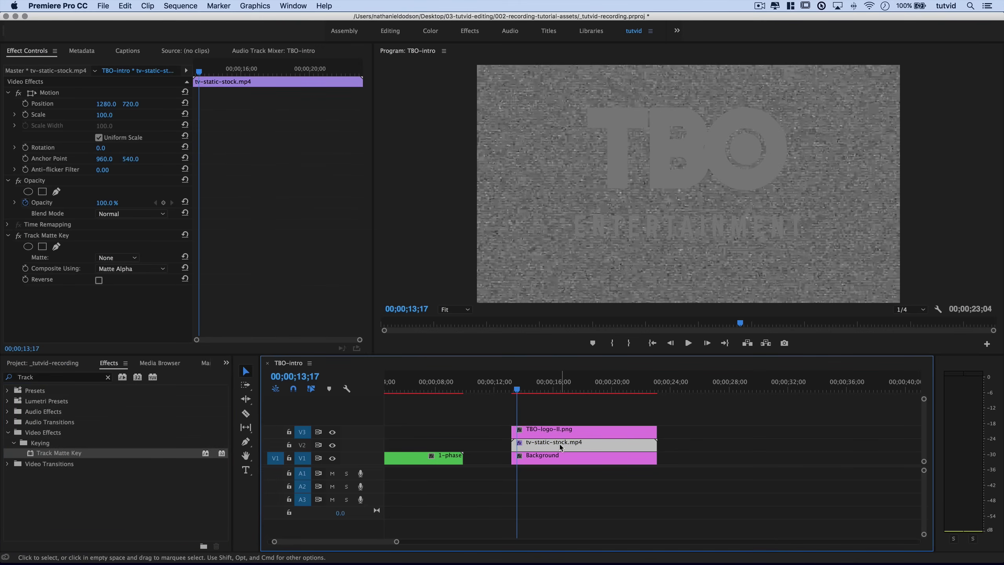
{"action": "left_click", "coordinate": [109, 260]}
{"action": "left_click", "coordinate": [116, 283]}
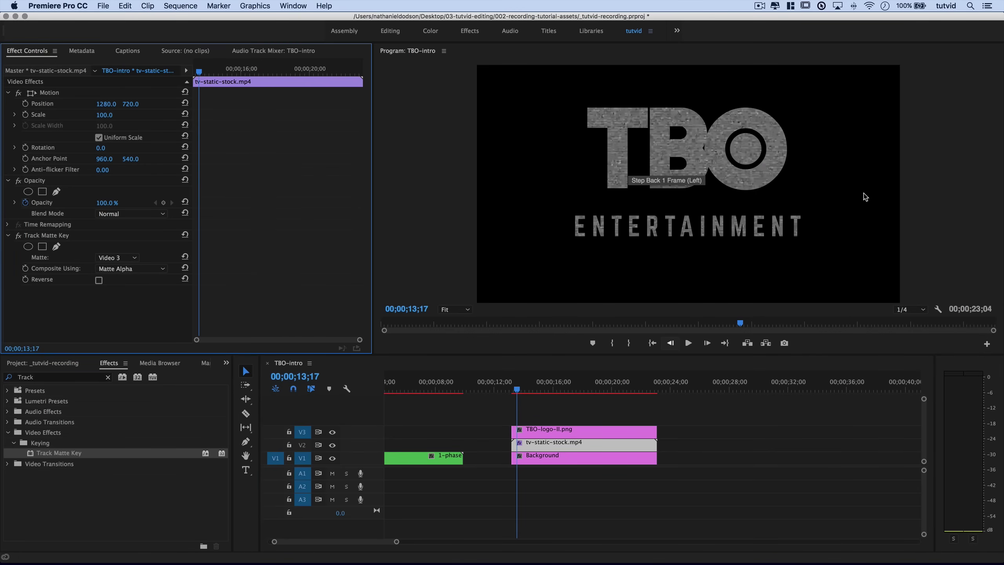
{"action": "left_click", "coordinate": [712, 182]}
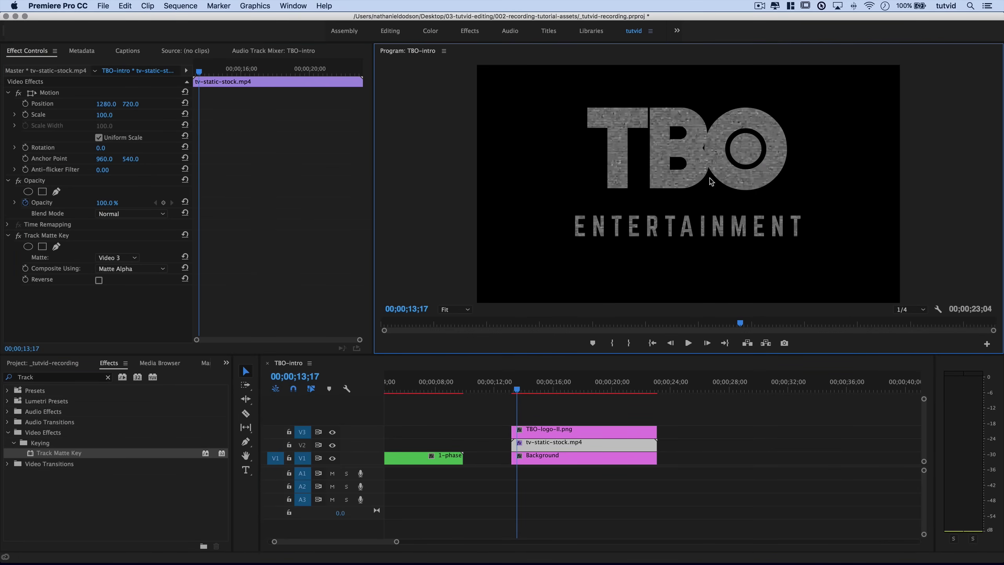
Apply Brightness & Contrast to the V2 static clip with brightness 70 and contrast -30, then collapse its effects and clear the effect search.
{"action": "left_click", "coordinate": [516, 392]}
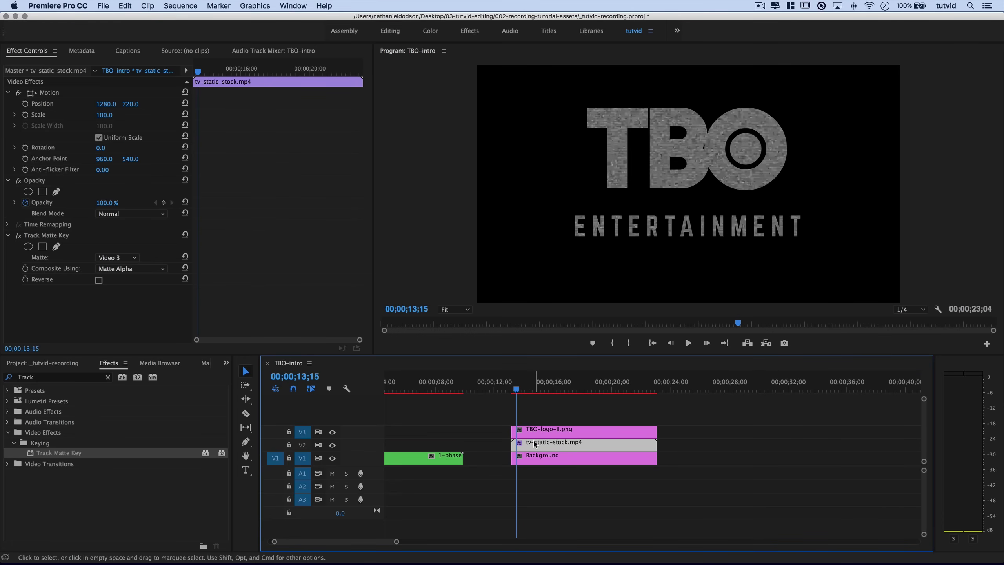
{"action": "double_click", "coordinate": [30, 378]}
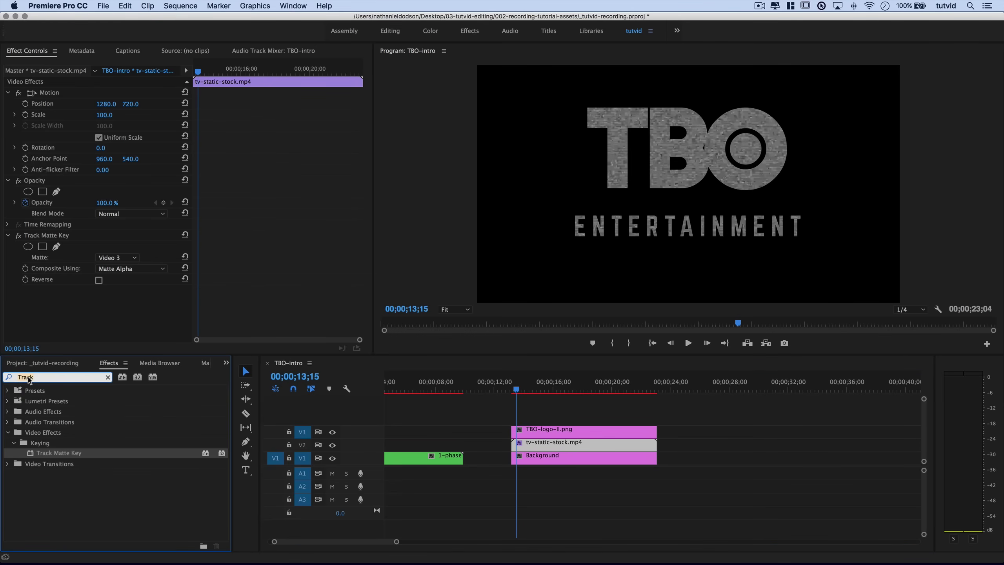
{"action": "type", "text": "Bright"}
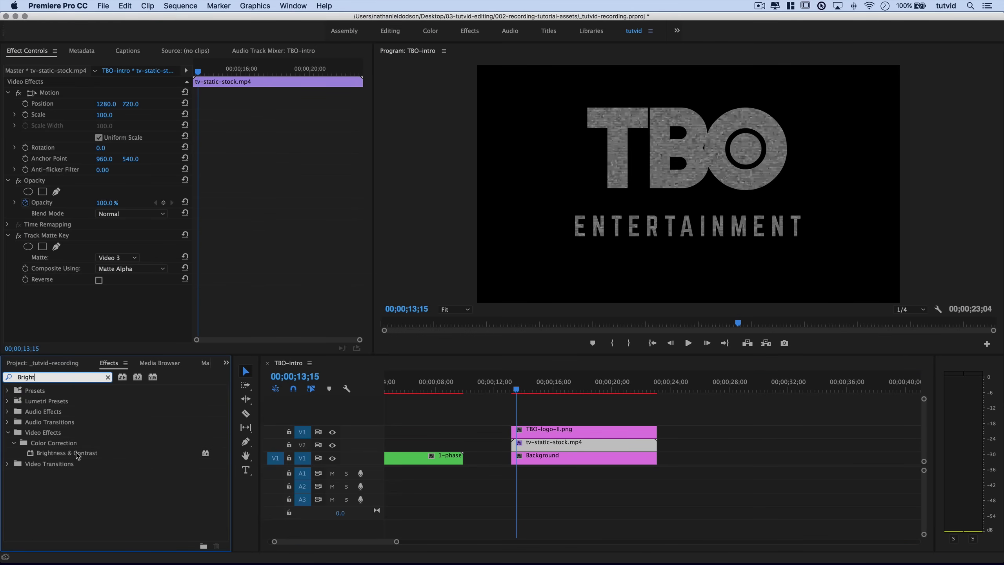
{"action": "left_click_drag", "start_coordinate": [78, 455], "coordinate": [553, 445]}
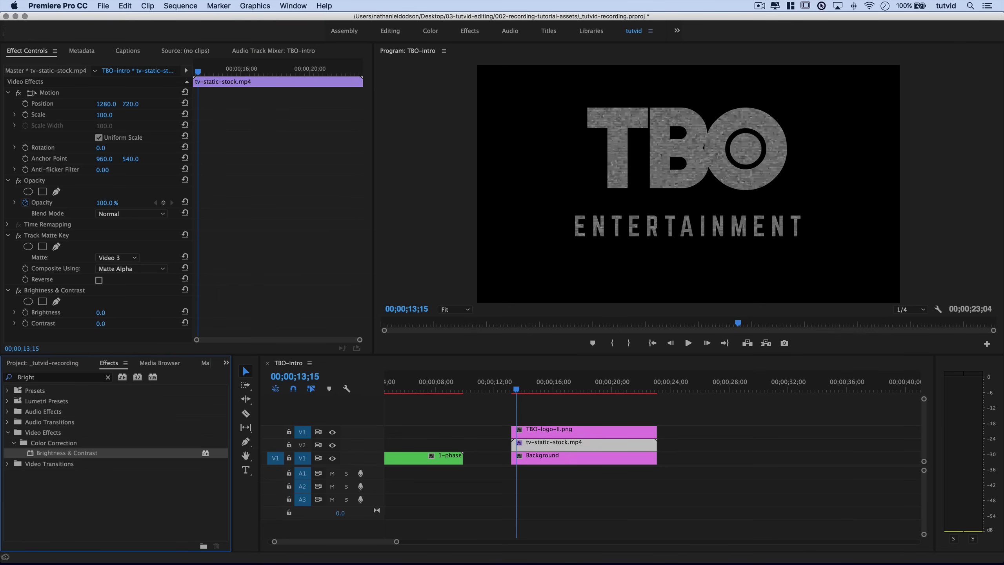
{"action": "left_click", "coordinate": [101, 312]}
{"action": "type", "text": "70"}
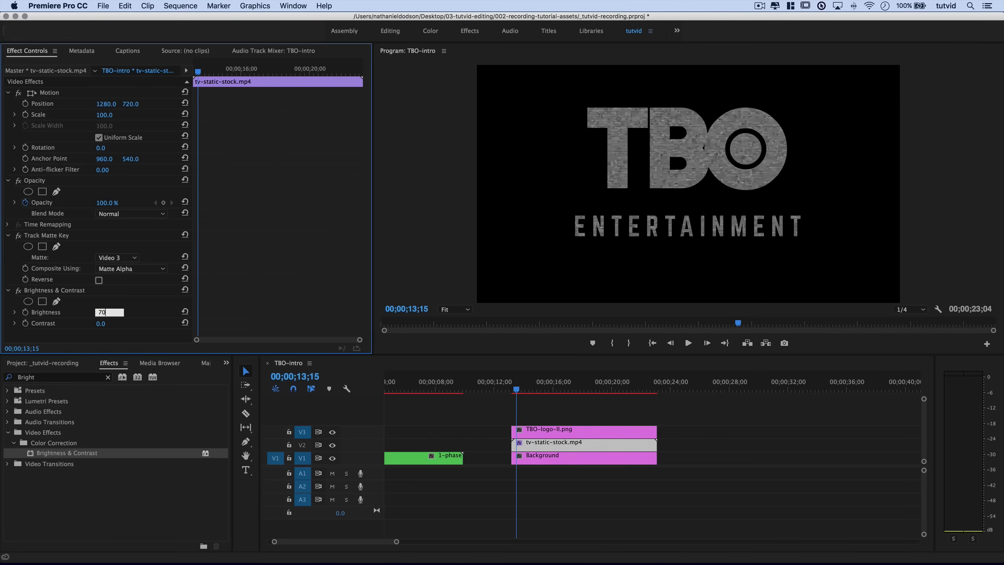
{"action": "key", "text": "Tab"}
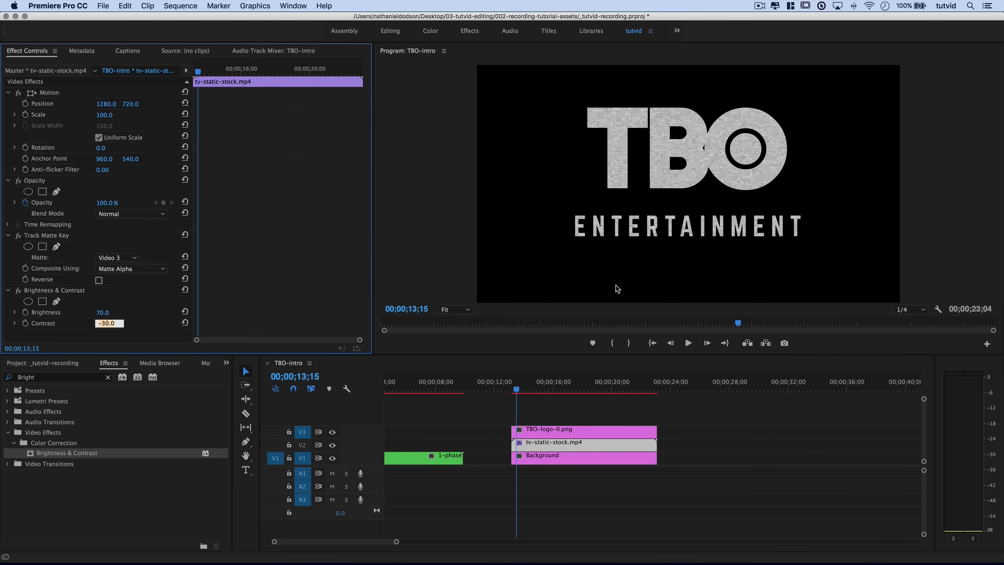
{"action": "left_click", "coordinate": [8, 236]}
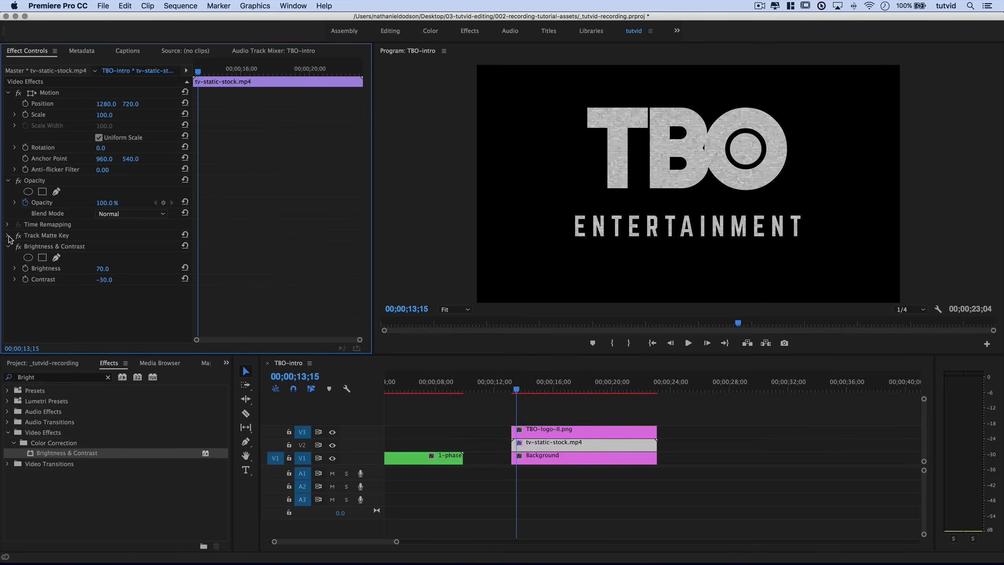
{"action": "left_click", "coordinate": [8, 246]}
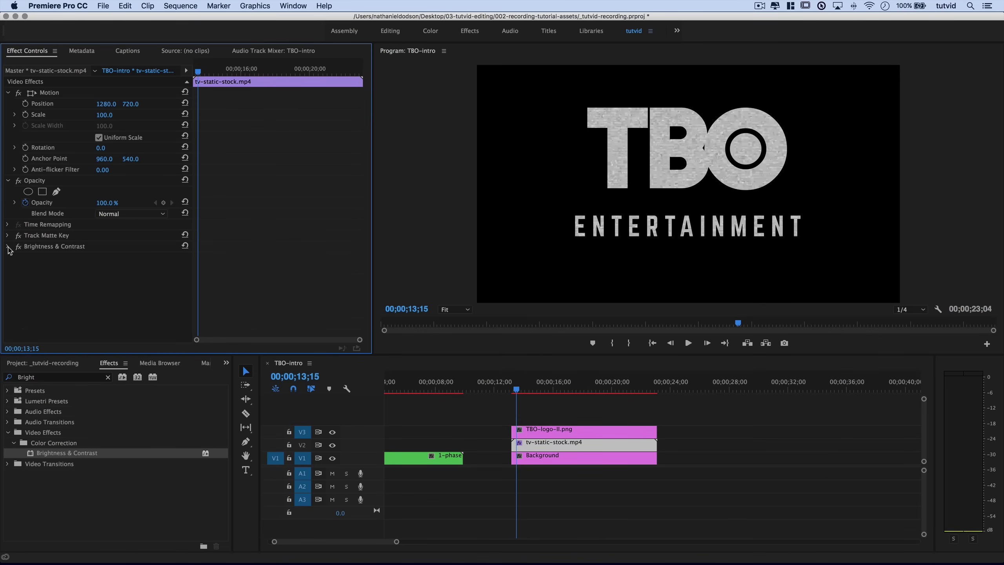
{"action": "left_click", "coordinate": [108, 378]}
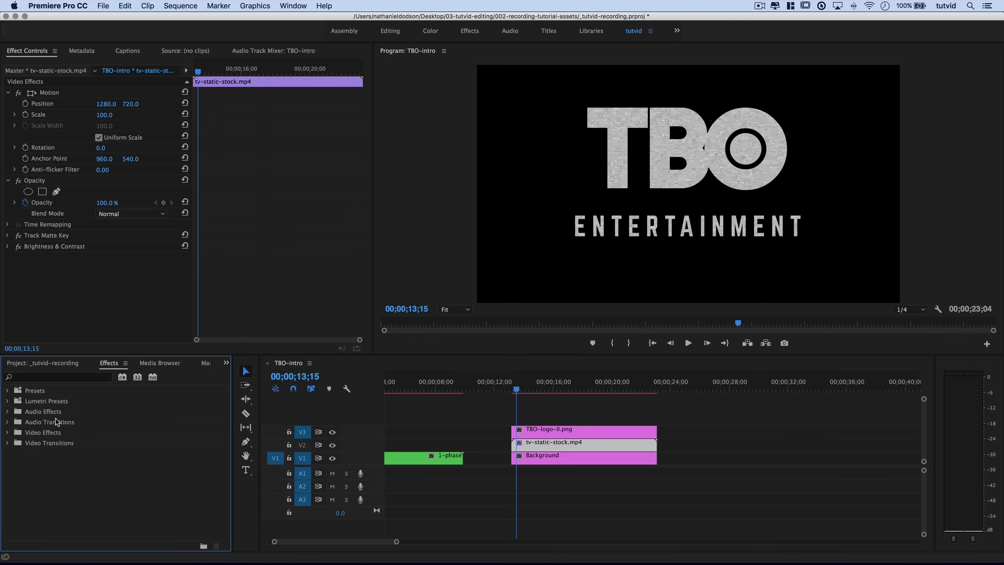
Find the Bevel Alpha effect and apply it to the V2 tv-static-stock.mp4 clip.
{"action": "left_click", "coordinate": [52, 379]}
{"action": "type", "text": "Bevel"}
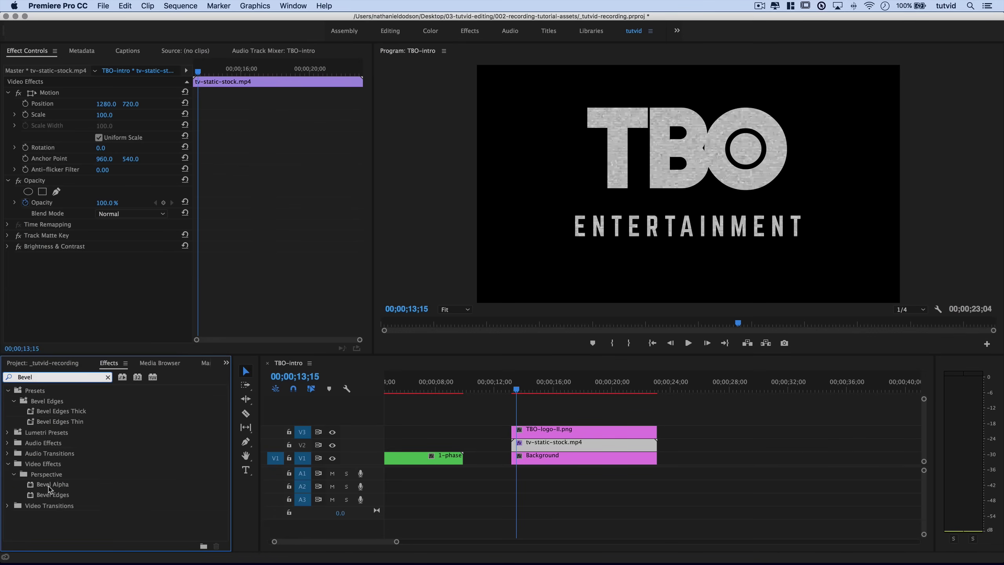
{"action": "left_click", "coordinate": [55, 485]}
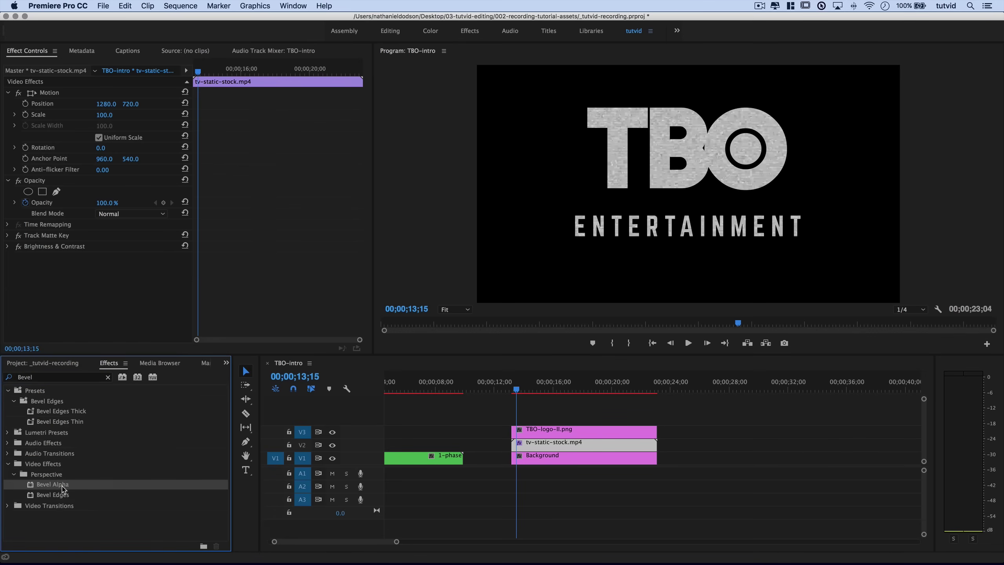
{"action": "left_click_drag", "start_coordinate": [63, 489], "coordinate": [554, 445]}
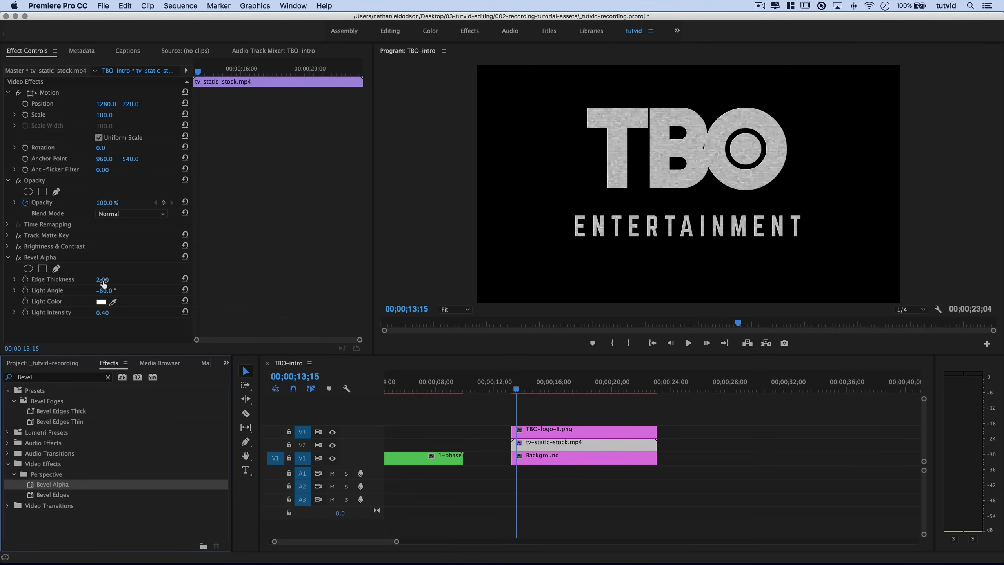
Set the Bevel Alpha edge thickness to 5, light angle to 135° and light intensity to 0.60.
{"action": "left_click", "coordinate": [103, 280]}
{"action": "type", "text": "5"}
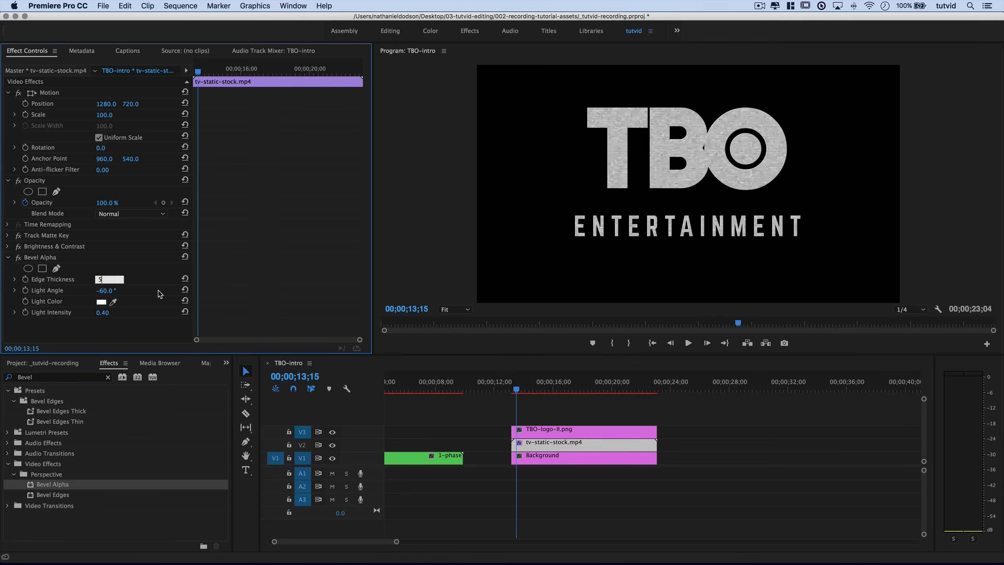
{"action": "key", "text": "Tab"}
{"action": "type", "text": "135"}
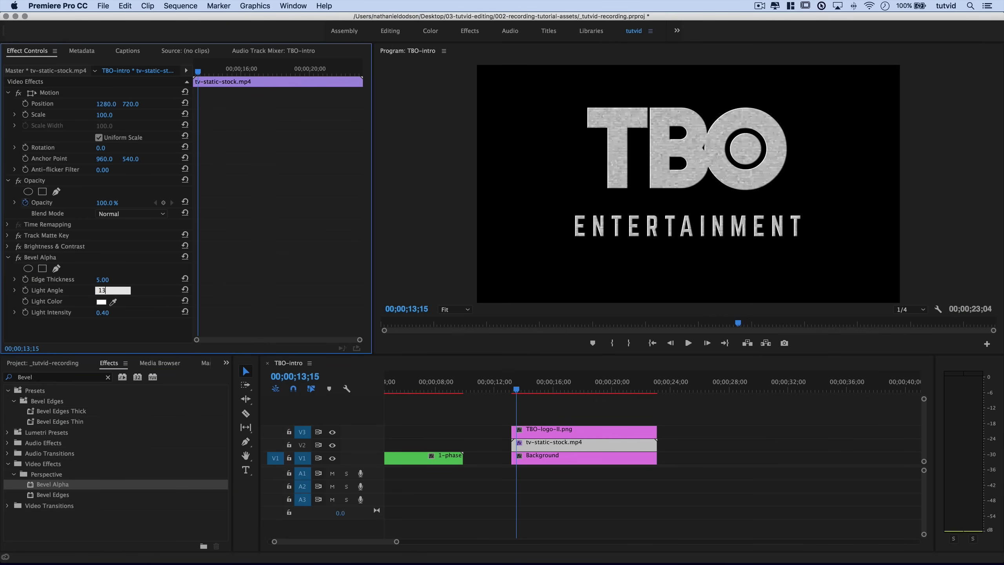
{"action": "key", "text": "Tab"}
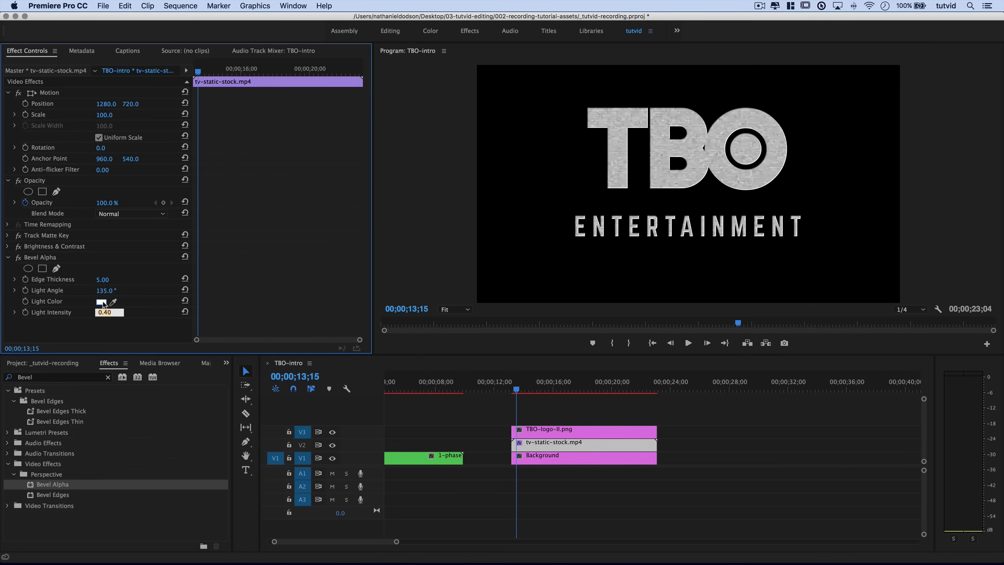
{"action": "type", "text": "0."}
{"action": "key", "text": "Tab"}
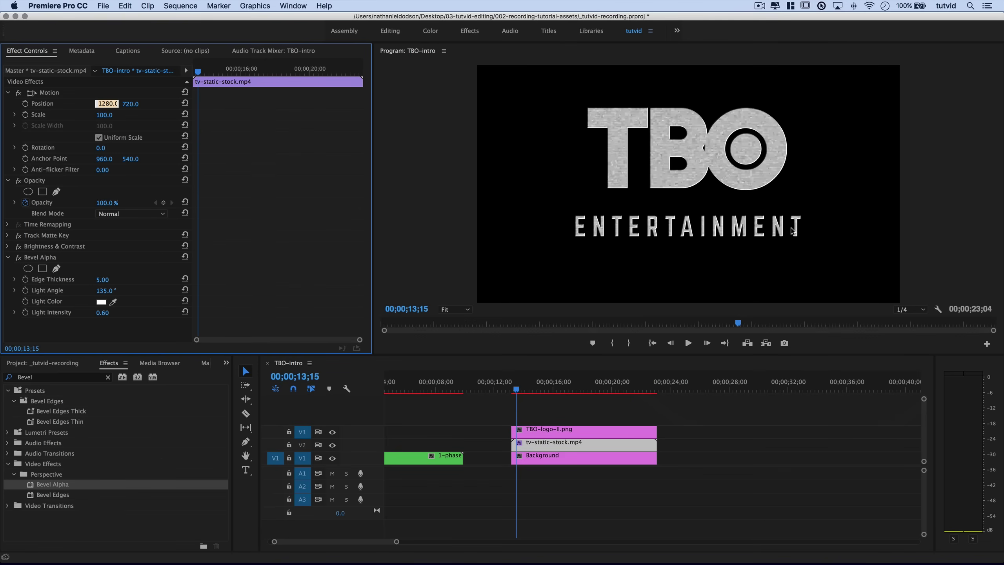
Draw a closed four-point Bevel Alpha mask around the TBO letters, leaving out the word ENTERTAINMENT, and collapse the effect.
{"action": "left_click", "coordinate": [57, 269]}
{"action": "left_click", "coordinate": [565, 94]}
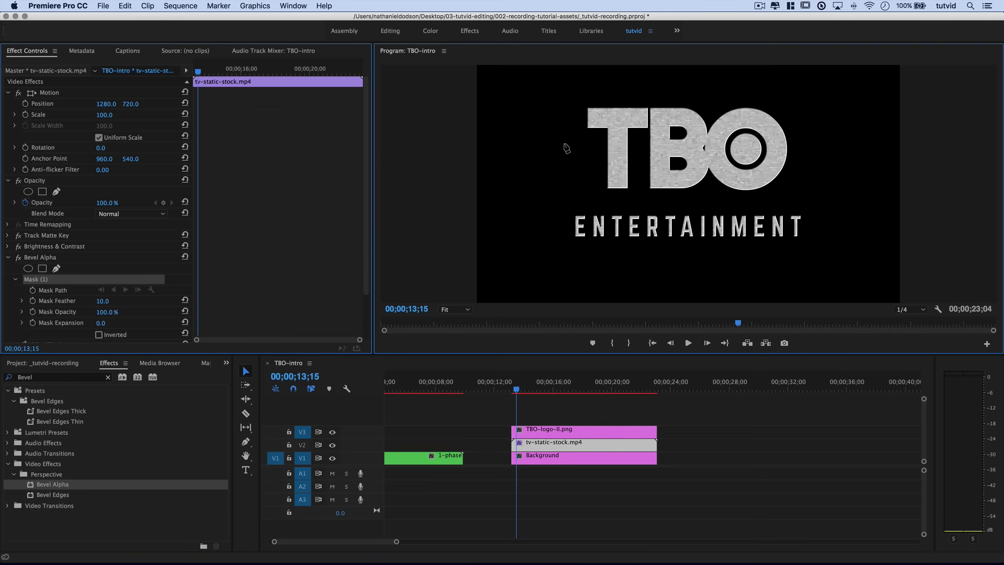
{"action": "left_click", "coordinate": [563, 200]}
{"action": "left_click", "coordinate": [816, 198]}
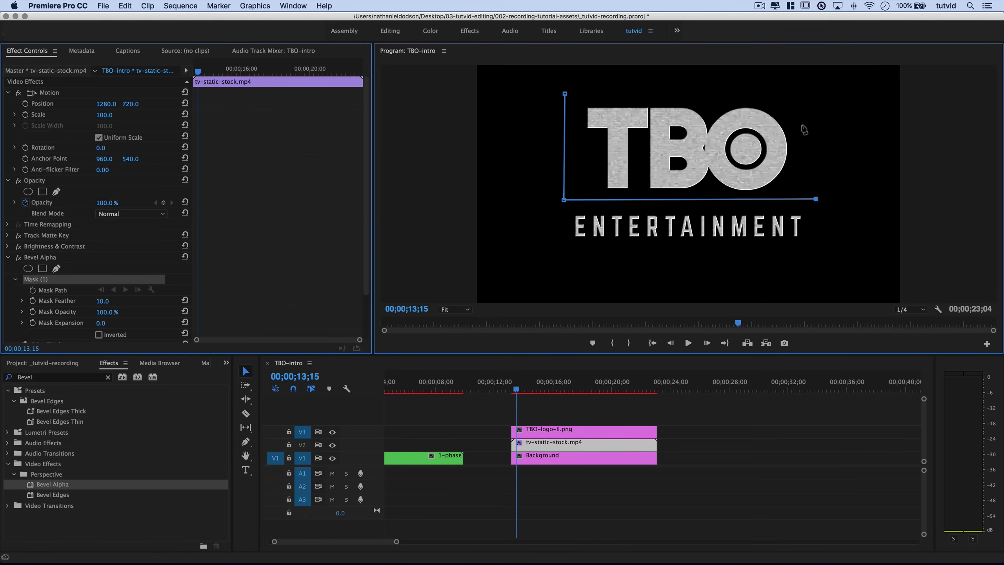
{"action": "left_click", "coordinate": [796, 86]}
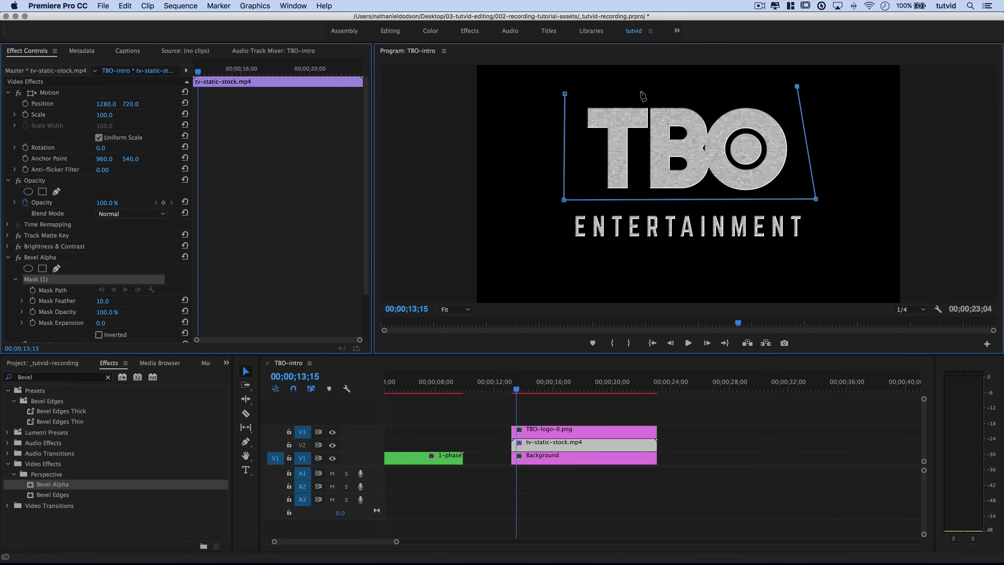
{"action": "left_click", "coordinate": [565, 94]}
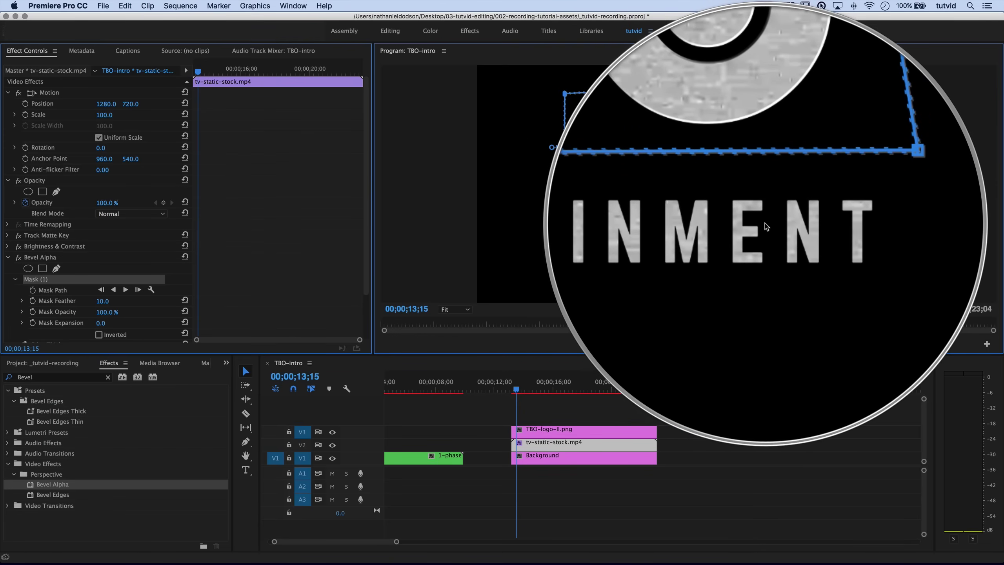
{"action": "left_click", "coordinate": [8, 256]}
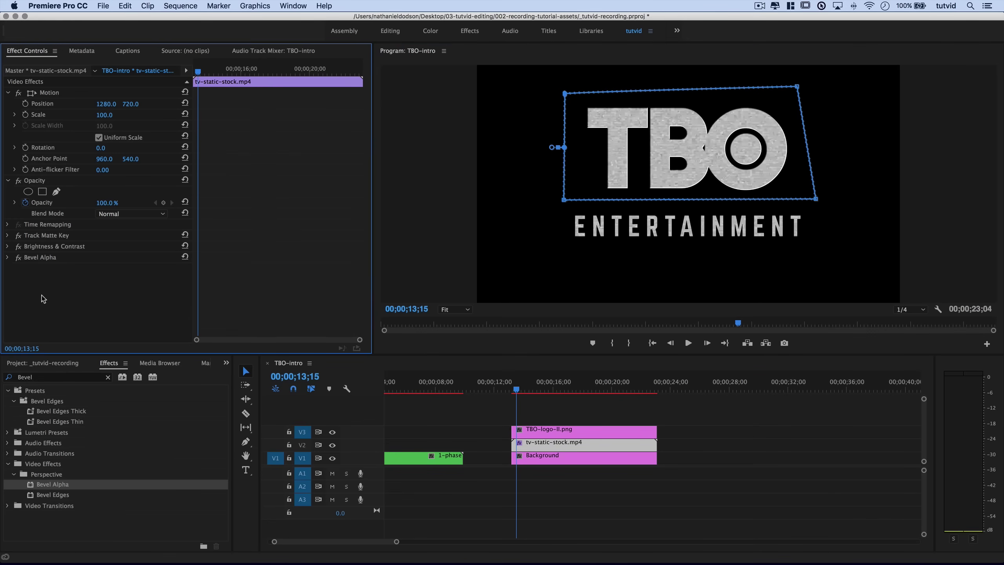
Replace the effect search with Drop Shadow and apply that effect to the V2 static clip.
{"action": "left_click", "coordinate": [108, 378]}
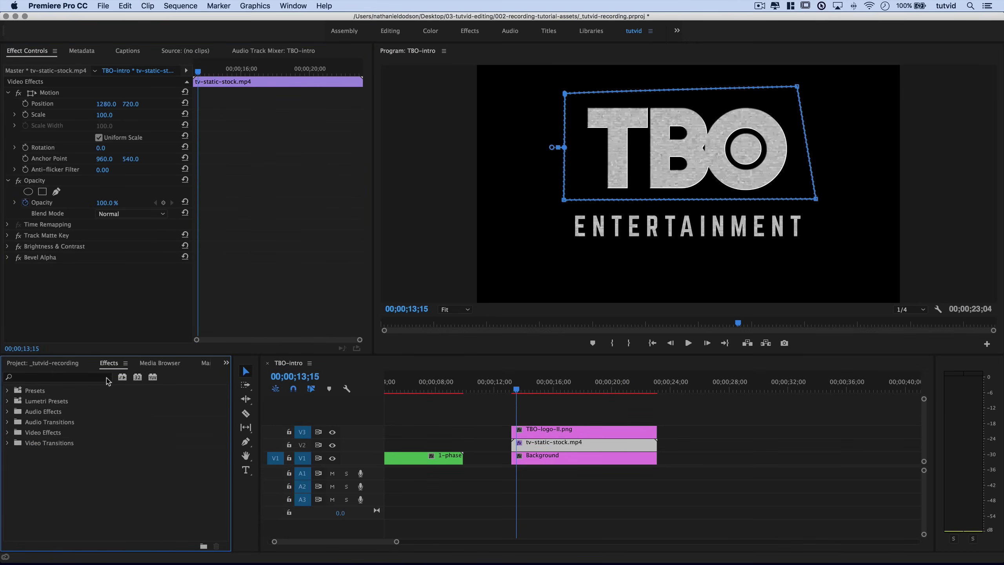
{"action": "left_click", "coordinate": [65, 377]}
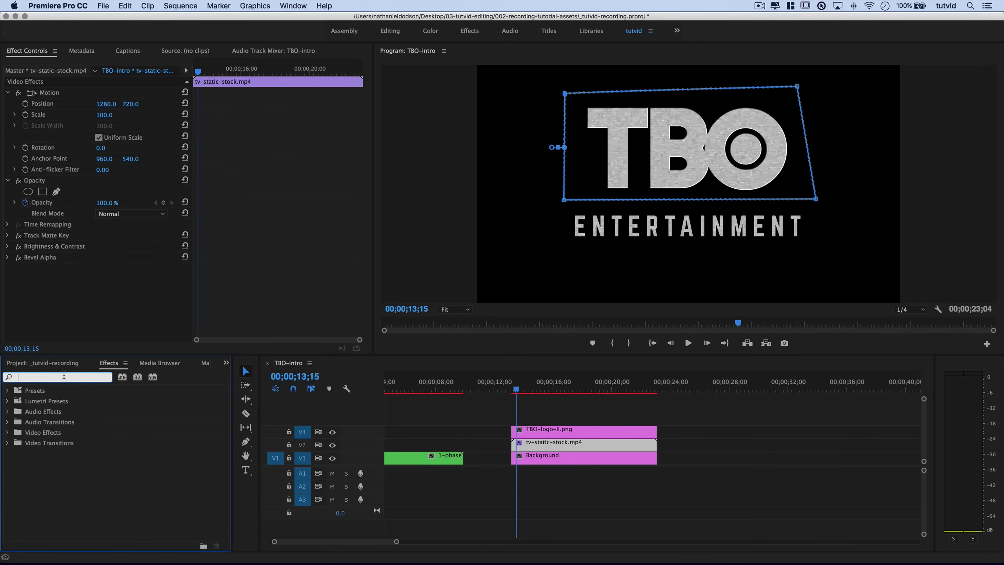
{"action": "type", "text": "Drop Sh"}
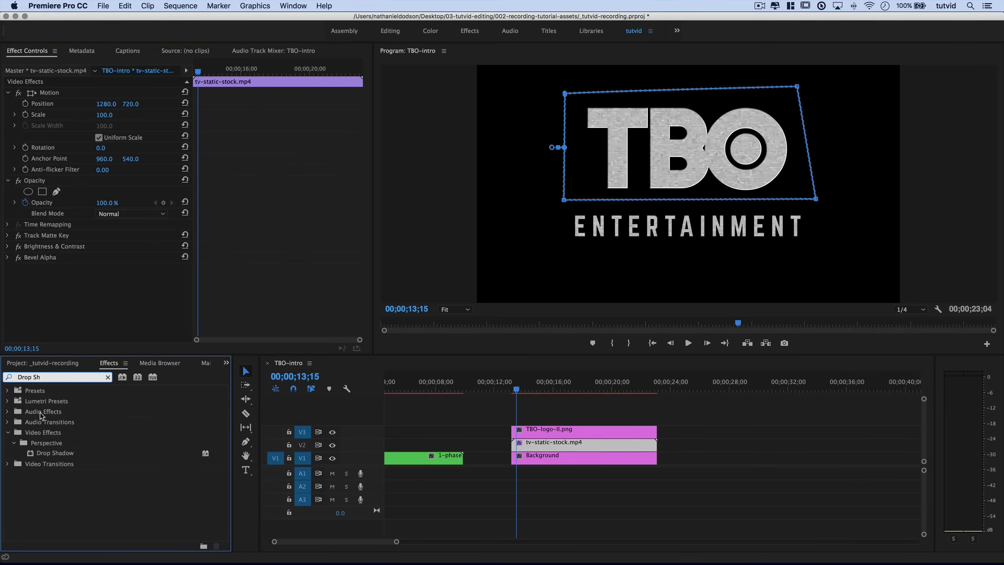
{"action": "left_click_drag", "start_coordinate": [67, 459], "coordinate": [568, 450]}
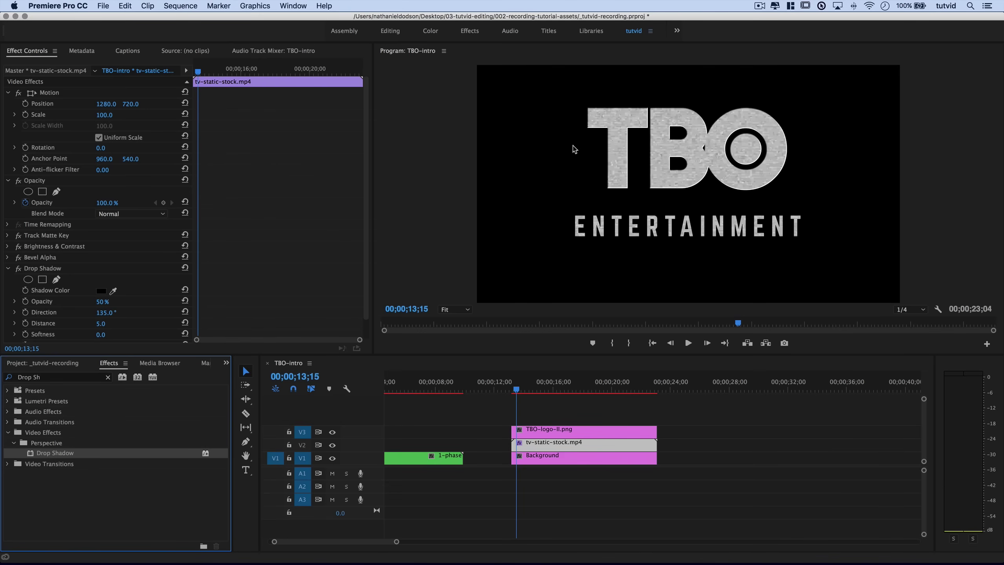
Set the Drop Shadow opacity to 100%, direction to -30° and distance to 15, then collapse the effect.
{"action": "left_click", "coordinate": [104, 301]}
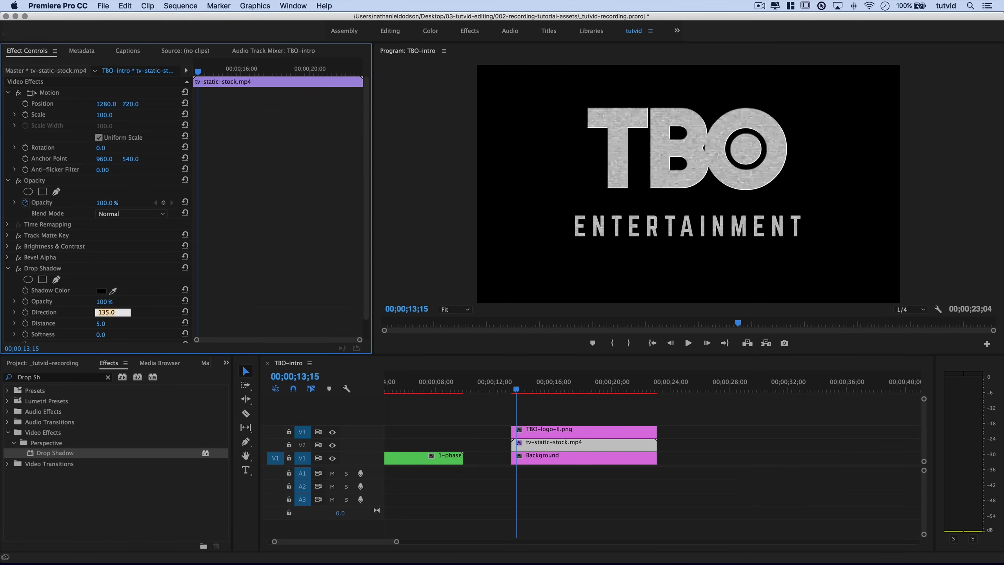
{"action": "type", "text": "-30"}
{"action": "key", "text": "Tab"}
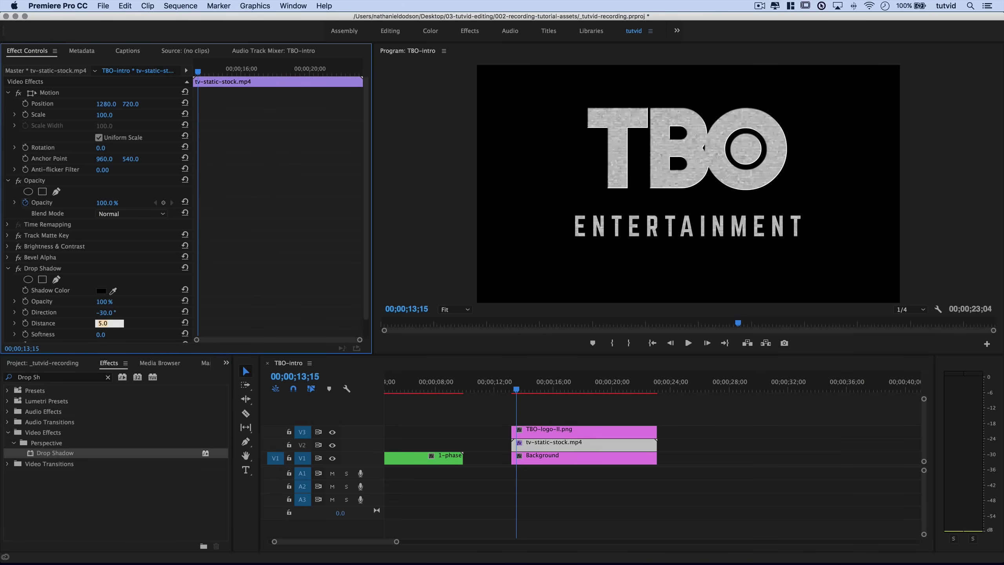
{"action": "type", "text": "15"}
{"action": "key", "text": "Tab"}
{"action": "scroll", "coordinate": [102, 265], "scroll_direction": "down", "scroll_amount": 1}
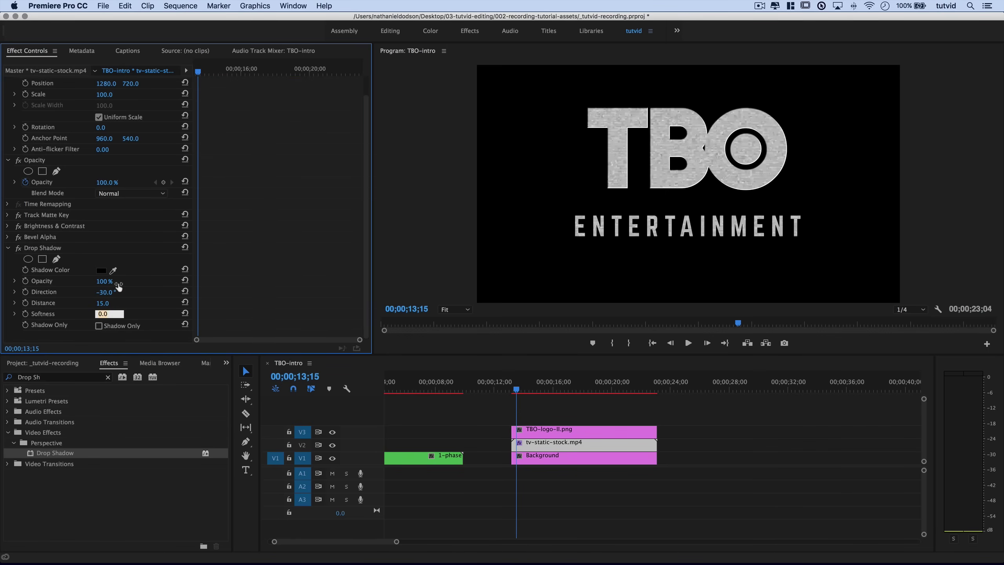
{"action": "left_click", "coordinate": [8, 247]}
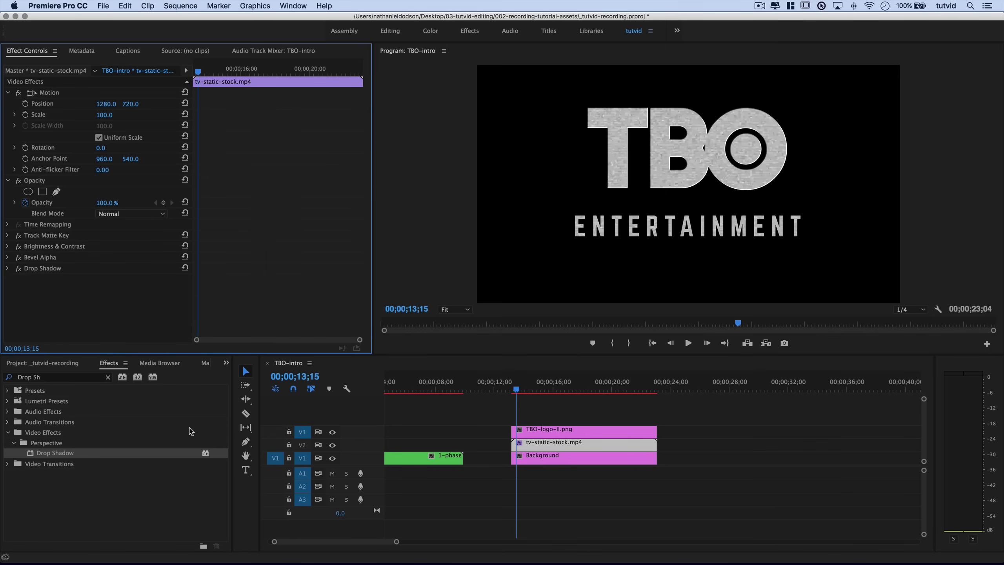
Apply a second Drop Shadow to the V2 static clip and set its shadow color to white (FFFFFF).
{"action": "left_click_drag", "start_coordinate": [57, 457], "coordinate": [557, 449]}
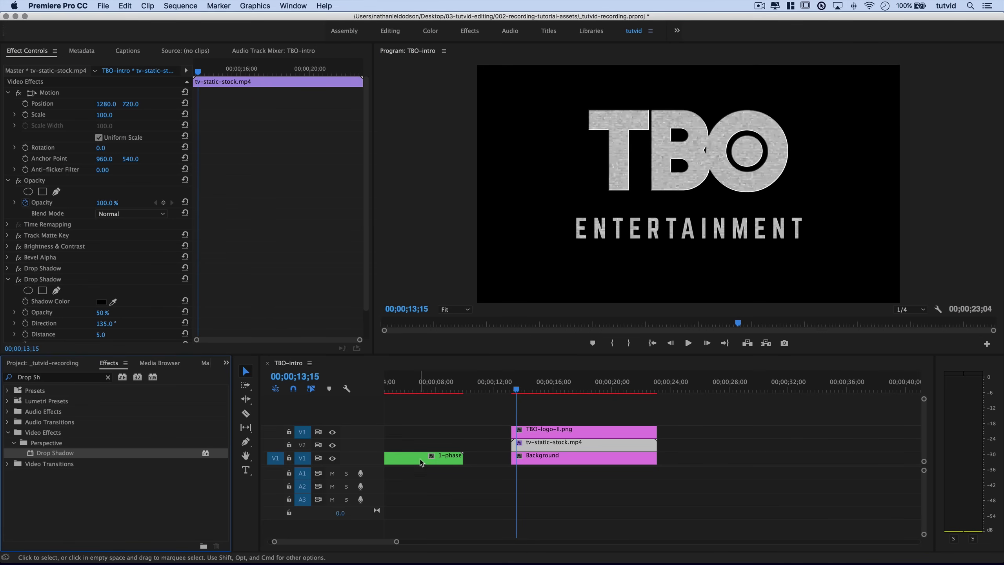
{"action": "left_click", "coordinate": [99, 308]}
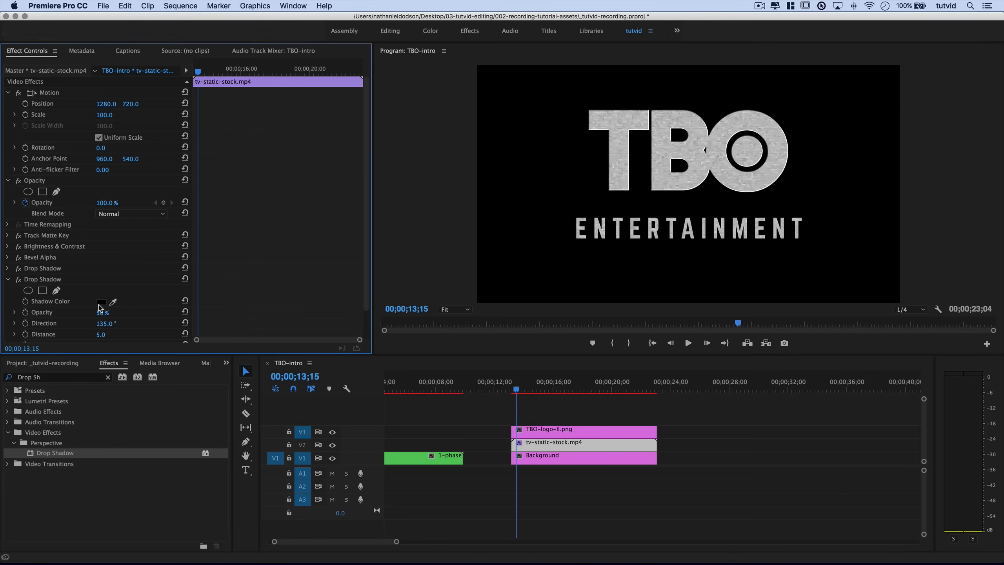
{"action": "left_click", "coordinate": [101, 301]}
{"action": "left_click", "coordinate": [385, 261]}
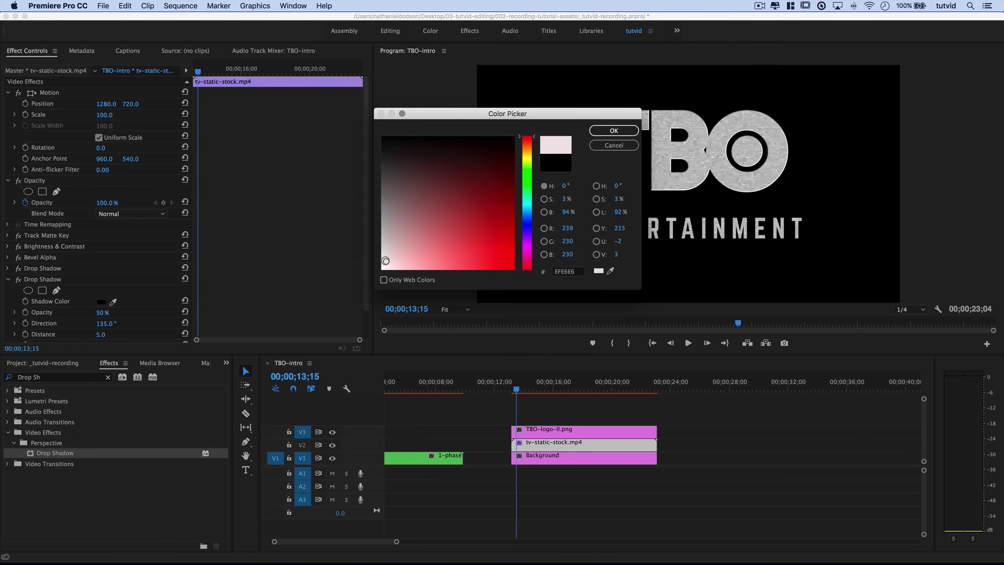
{"action": "left_click_drag", "start_coordinate": [385, 261], "coordinate": [376, 284]}
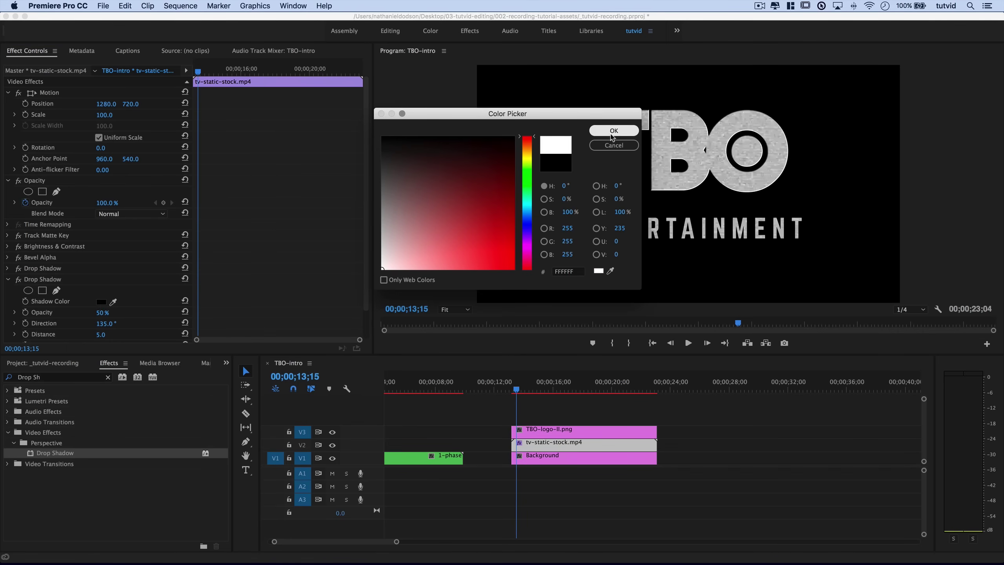
{"action": "left_click", "coordinate": [614, 131]}
Set the second Drop Shadow's opacity to 45%, direction to -45° and distance to 2.
{"action": "scroll", "coordinate": [146, 317], "scroll_direction": "down", "scroll_amount": 2}
{"action": "left_click", "coordinate": [99, 282]}
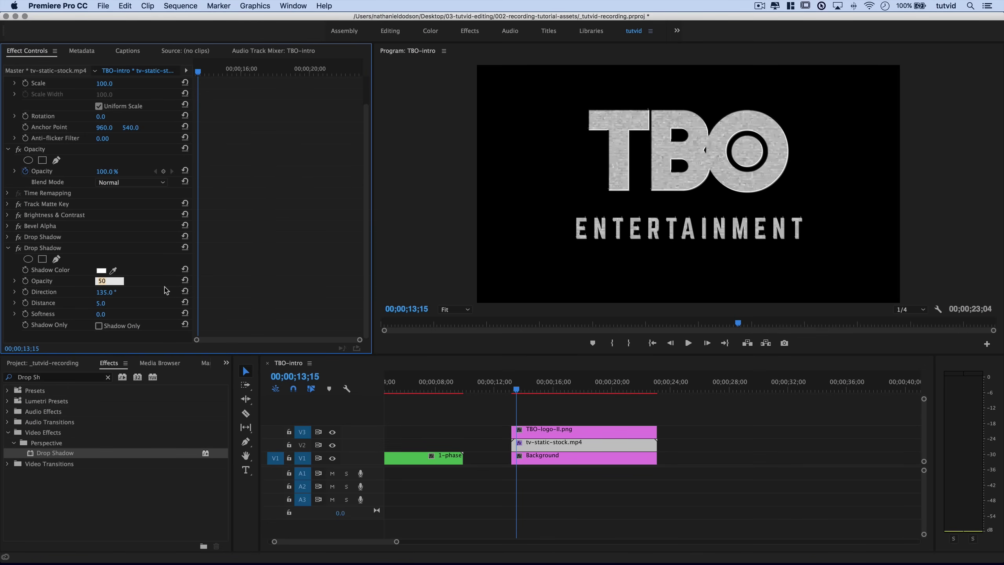
{"action": "key", "text": "Tab"}
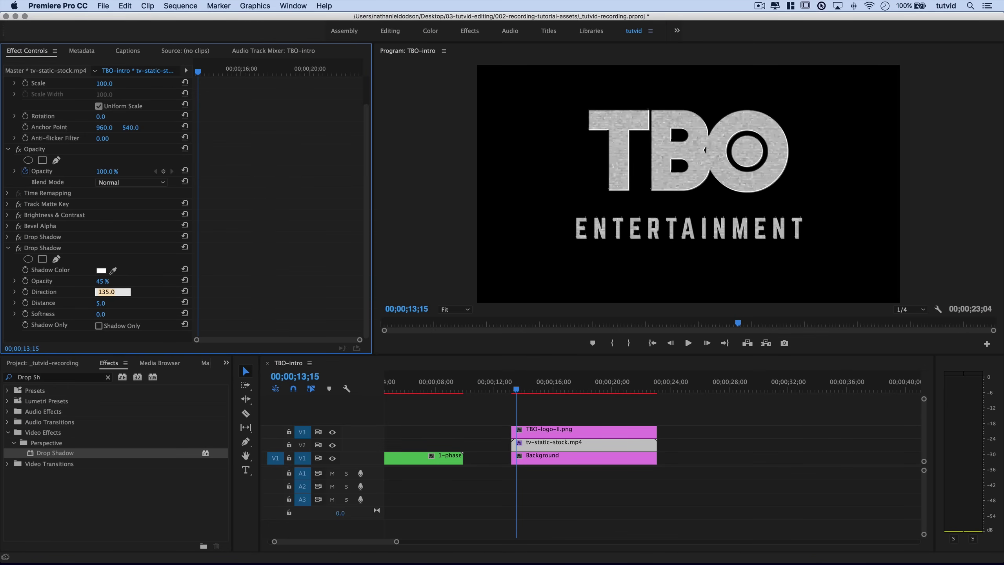
{"action": "key", "text": "Tab"}
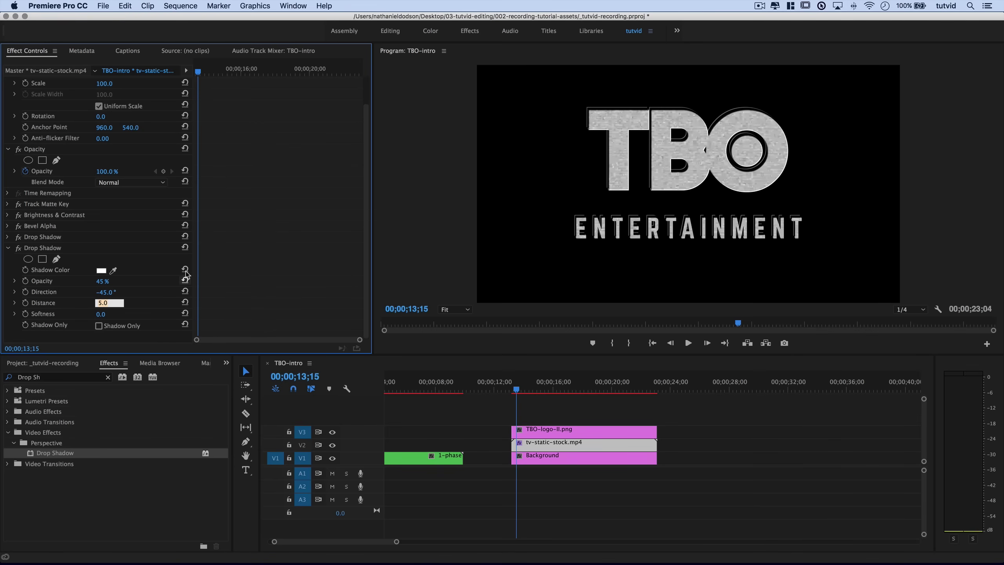
{"action": "type", "text": "2"}
{"action": "key", "text": "Tab"}
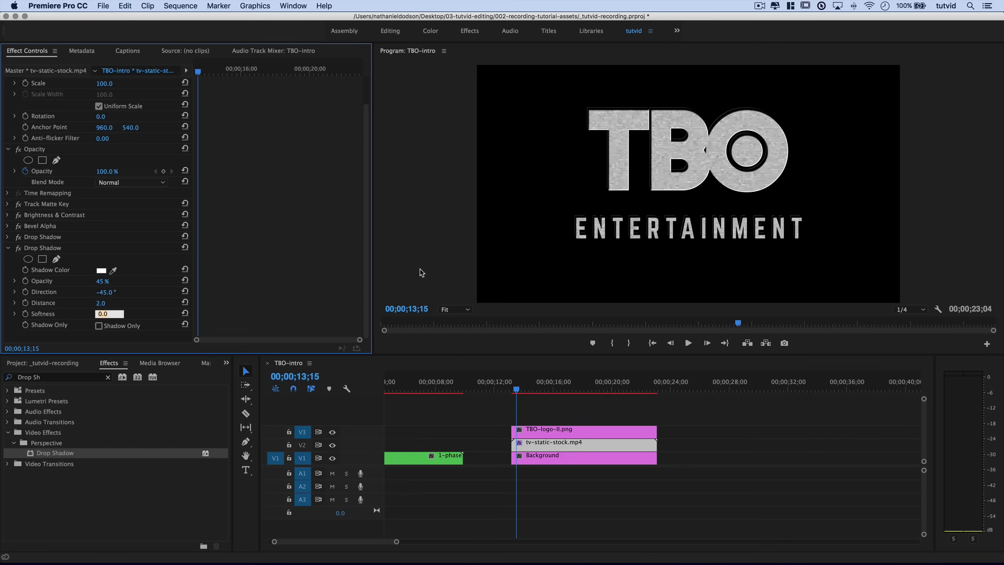
Mask the second Drop Shadow with a closed four-point shape around the TBO letters only, then collapse the effect.
{"action": "left_click", "coordinate": [56, 259]}
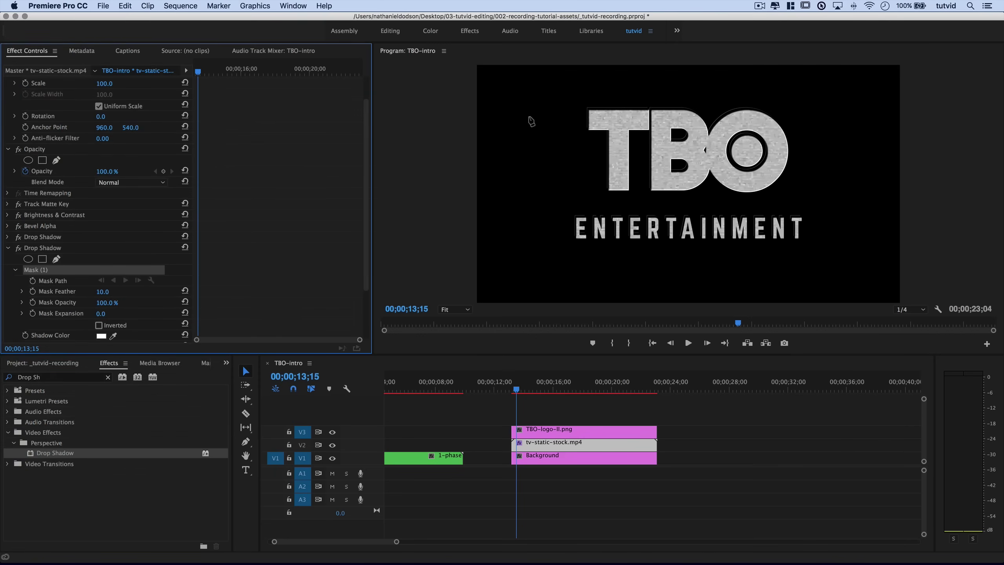
{"action": "left_click", "coordinate": [570, 95]}
{"action": "left_click", "coordinate": [570, 207]}
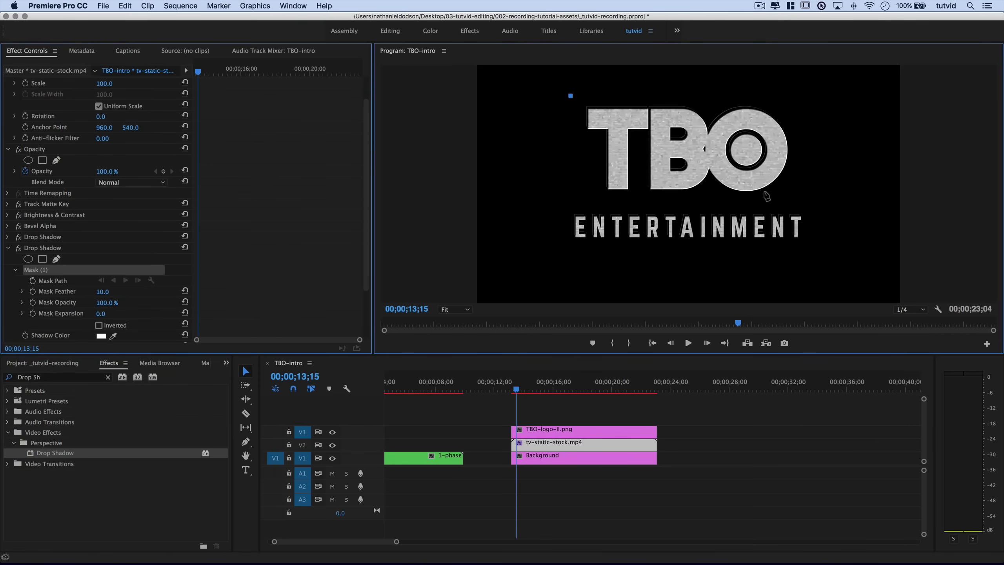
{"action": "left_click", "coordinate": [814, 198]}
{"action": "left_click", "coordinate": [806, 102]}
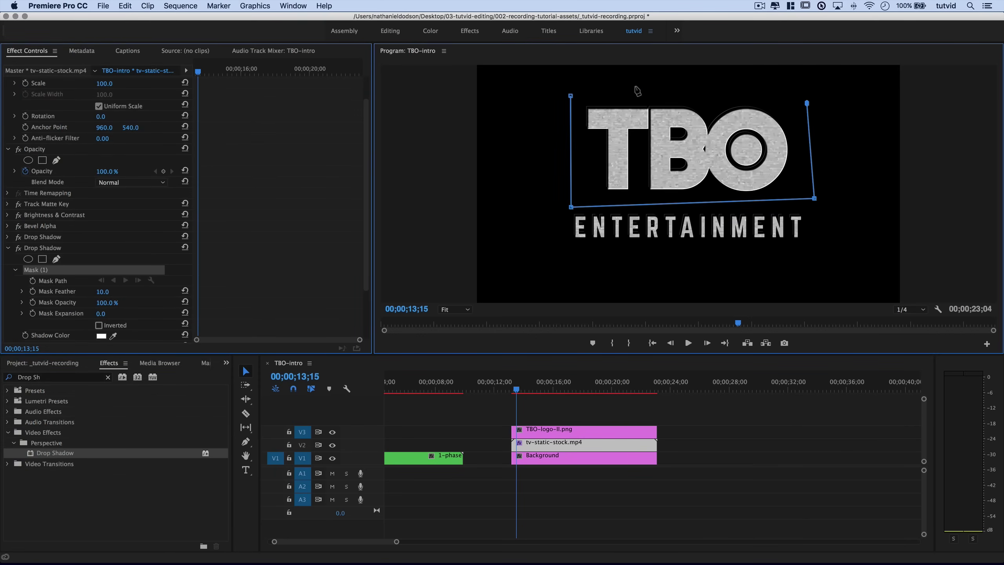
{"action": "left_click", "coordinate": [570, 95]}
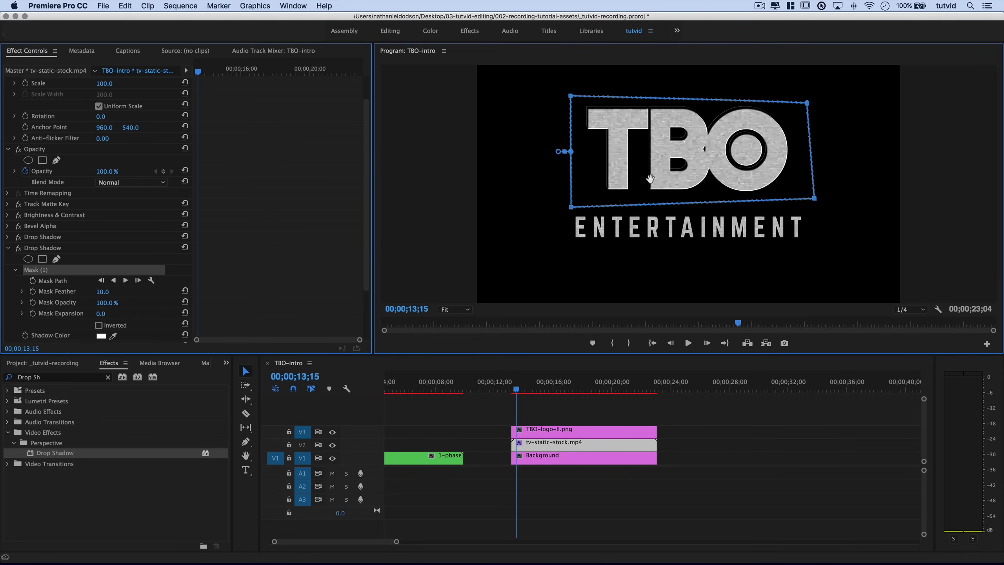
{"action": "left_click", "coordinate": [8, 248]}
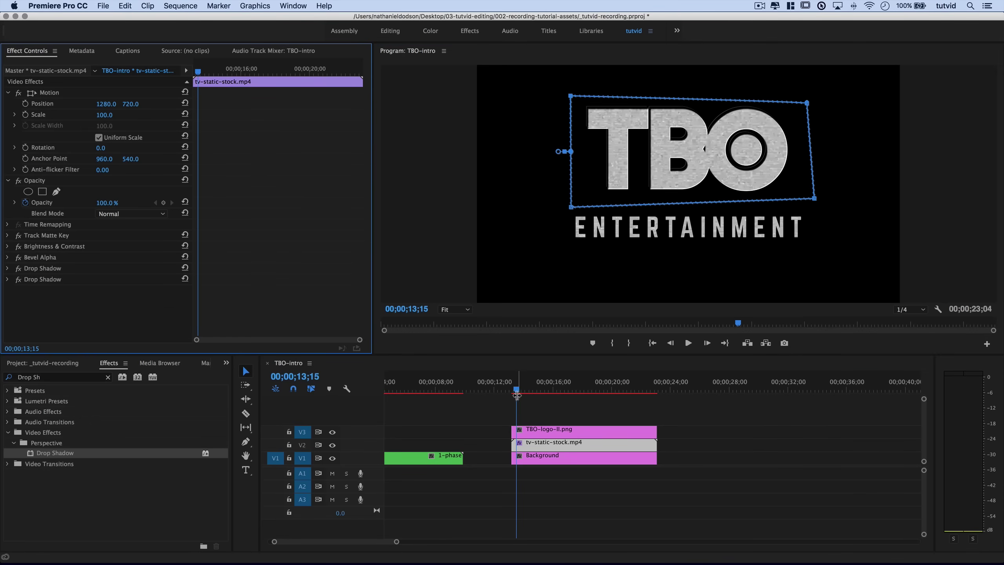
Nest the logo, static and background clips of the second phase into a sequence named 2-phase.
{"action": "left_click_drag", "start_coordinate": [517, 395], "coordinate": [556, 396]}
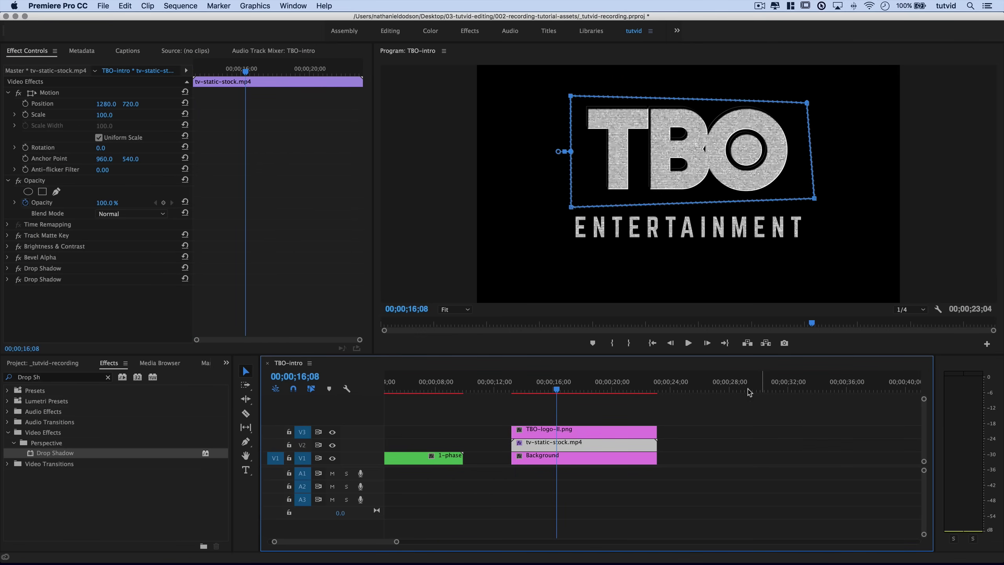
{"action": "left_click_drag", "start_coordinate": [677, 415], "coordinate": [508, 486]}
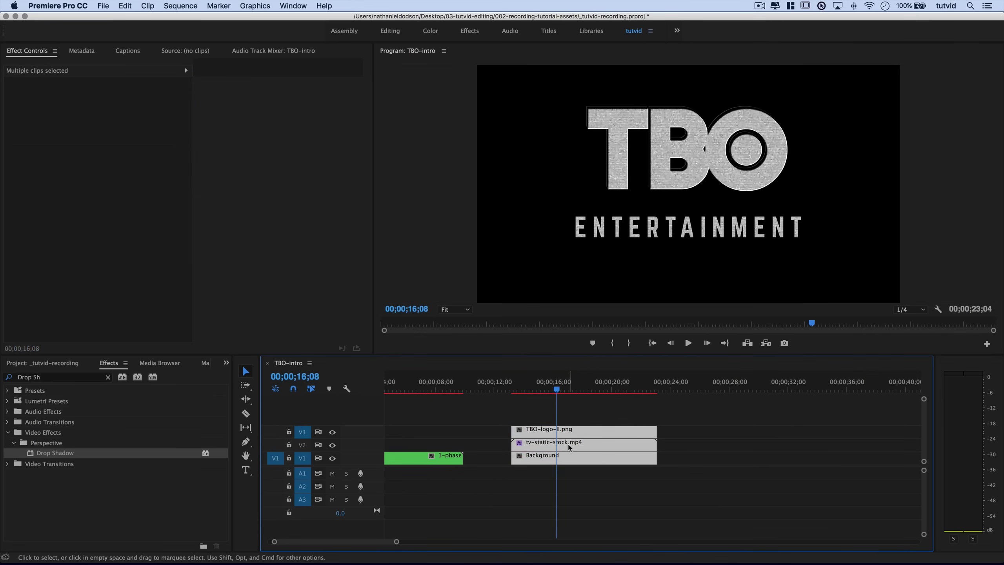
{"action": "right_click", "coordinate": [581, 445]}
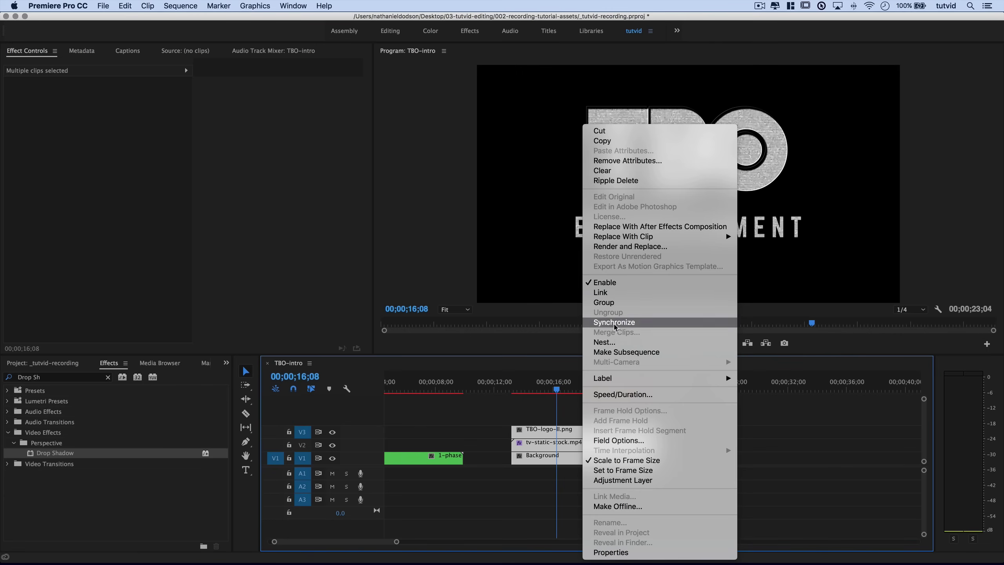
{"action": "left_click", "coordinate": [605, 342]}
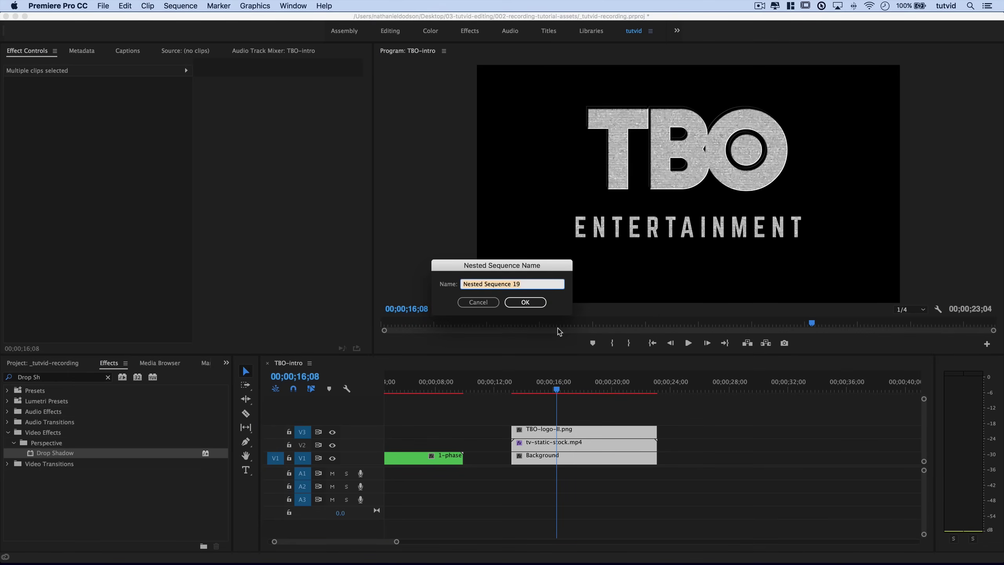
{"action": "type", "text": "2-phase"}
{"action": "key", "text": "Return"}
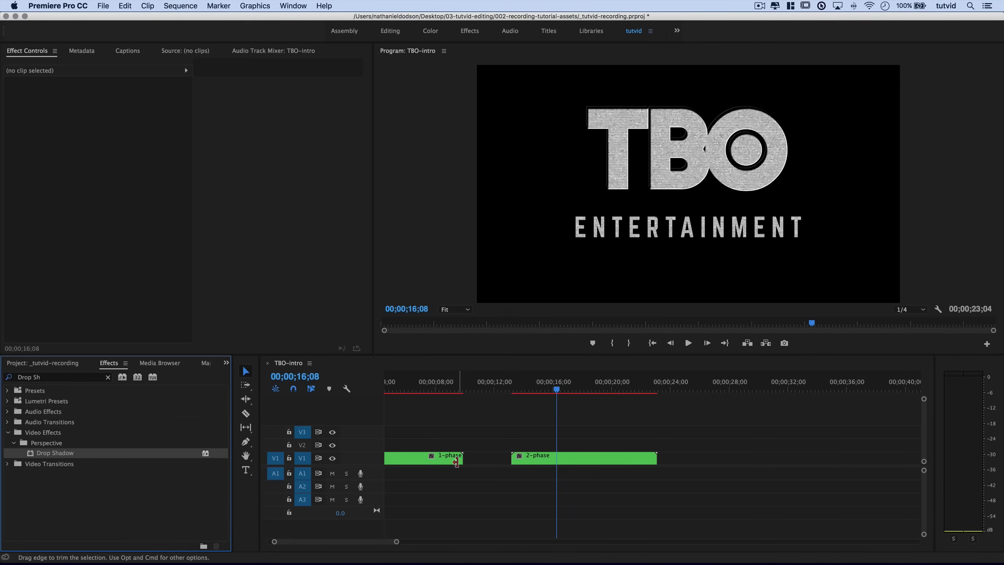
Move the 2-phase nest onto V2 so that it starts at 00;00;04;00, overlapping 1-phase.
{"action": "scroll", "coordinate": [457, 458], "scroll_direction": "left", "scroll_amount": 3}
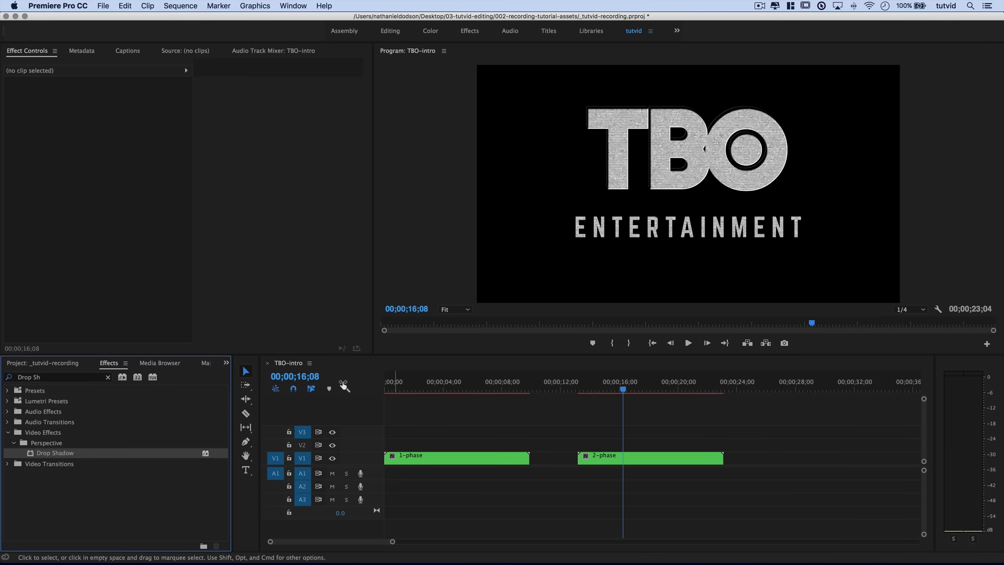
{"action": "left_click", "coordinate": [296, 375]}
{"action": "type", "text": "400"}
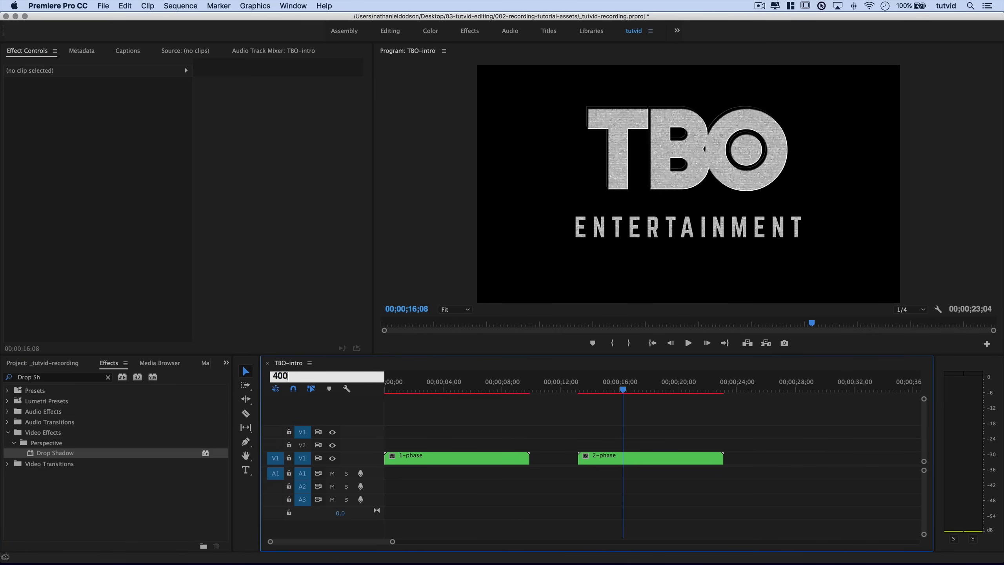
{"action": "key", "text": "Return"}
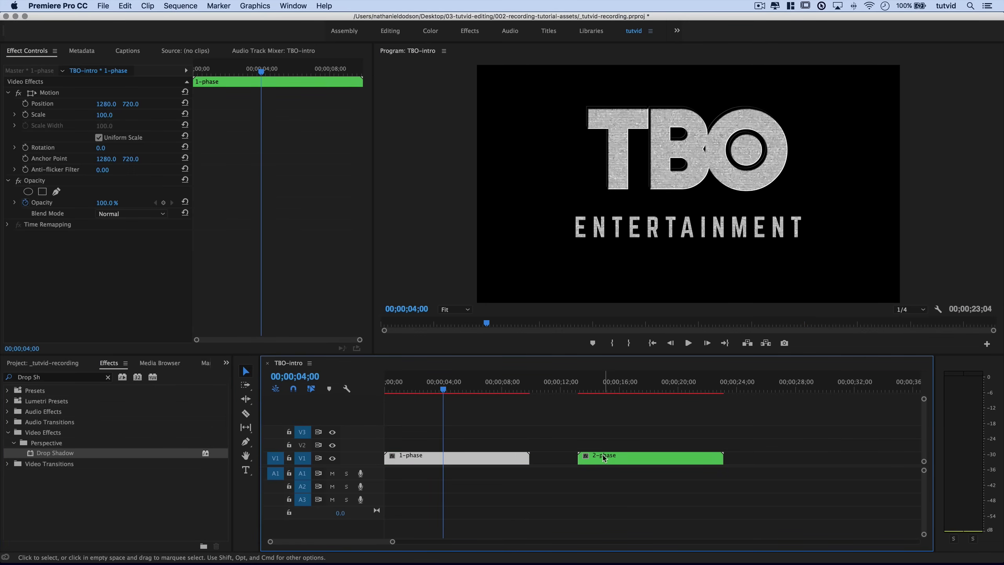
{"action": "left_click_drag", "start_coordinate": [603, 458], "coordinate": [471, 449]}
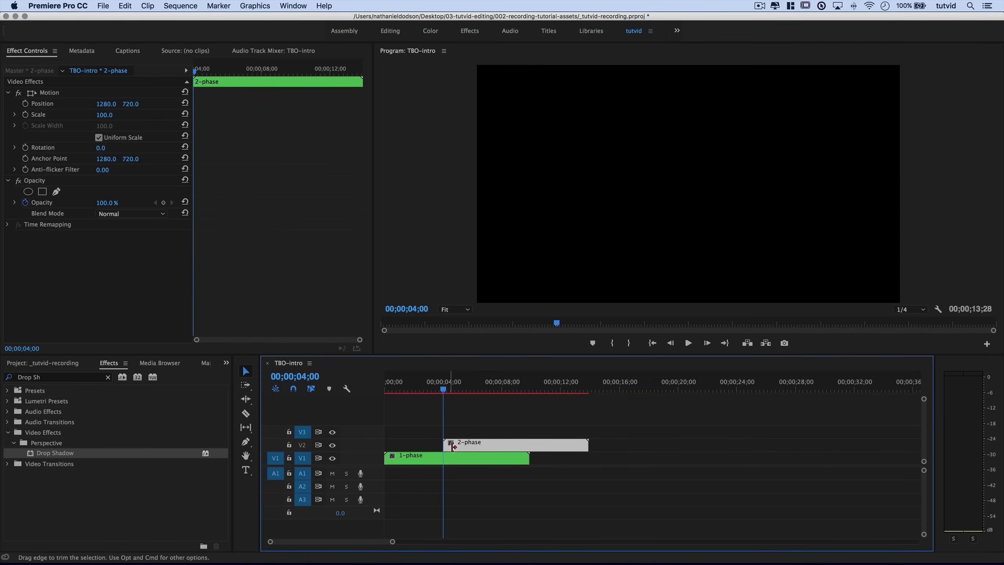
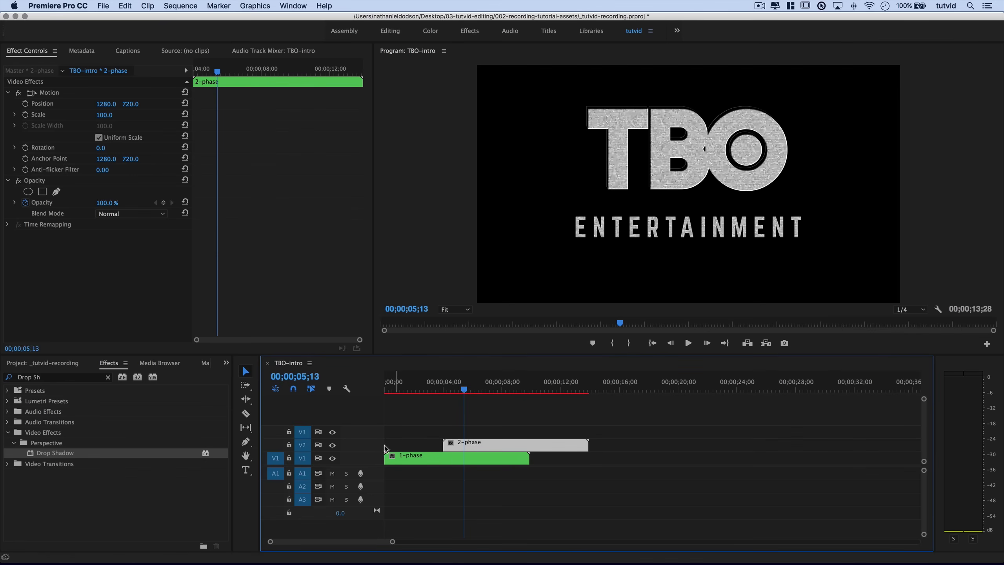
Add a 100% Opacity keyframe to the 2-phase clip at 00;00;04;25.
{"action": "key", "text": "Up"}
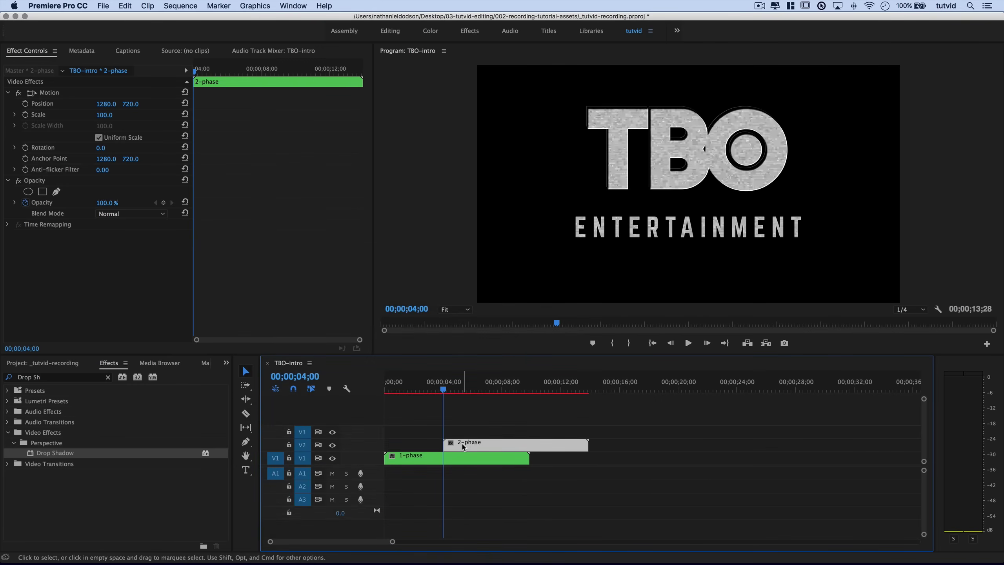
{"action": "key", "text": "Delete"}
{"action": "key", "text": "equal"}
{"action": "key", "text": "super+z"}
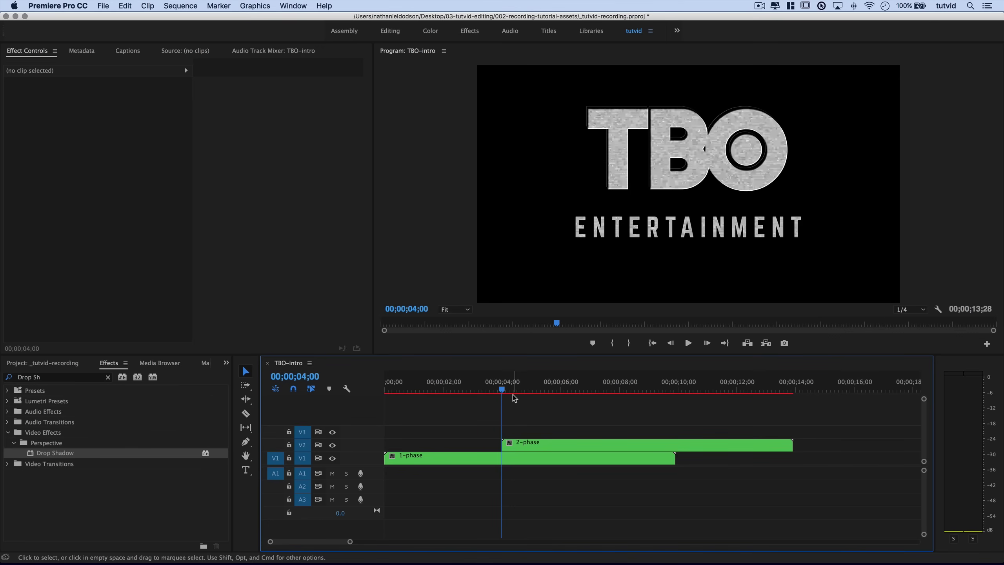
{"action": "left_click", "coordinate": [520, 445]}
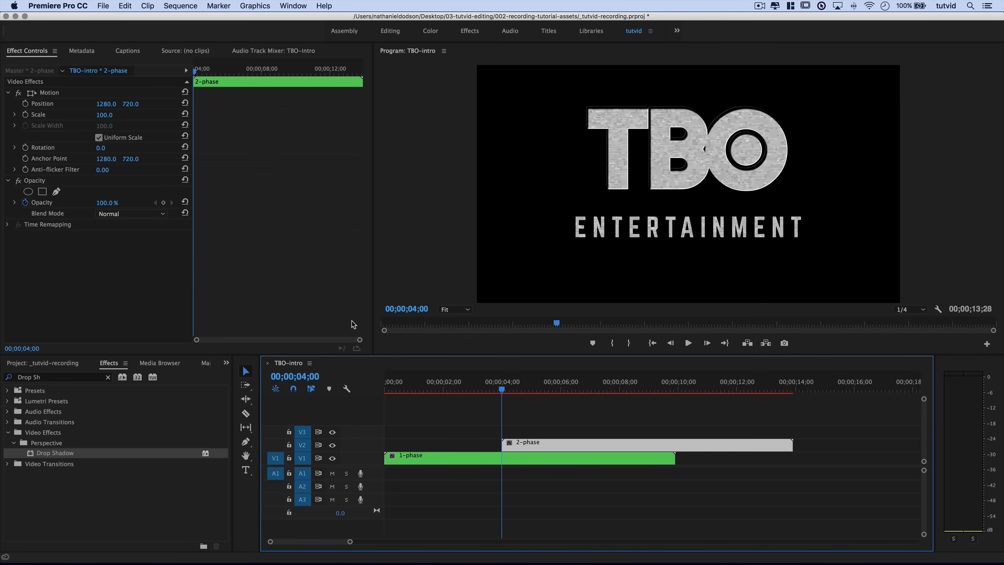
{"action": "key", "text": "space"}
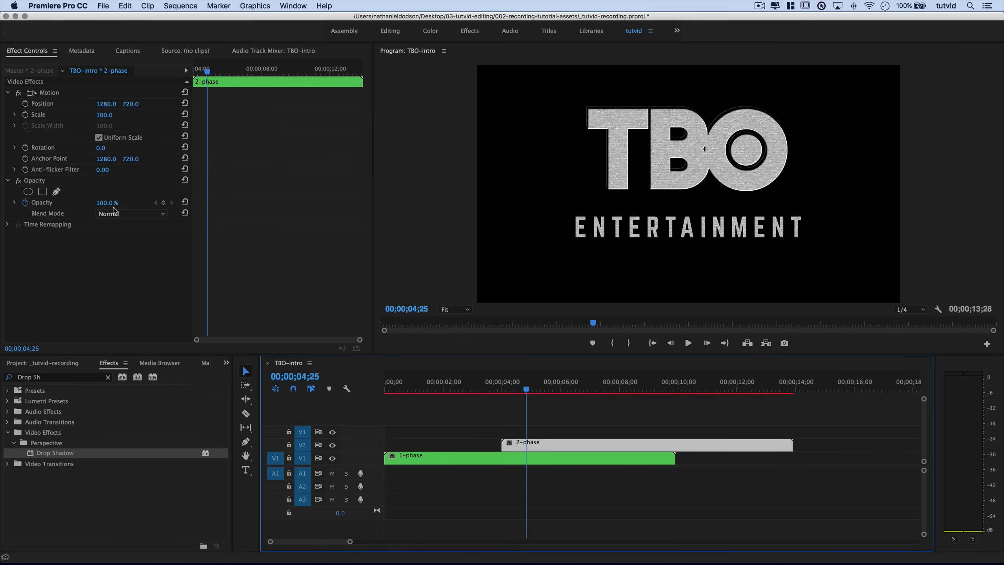
{"action": "left_click", "coordinate": [26, 203]}
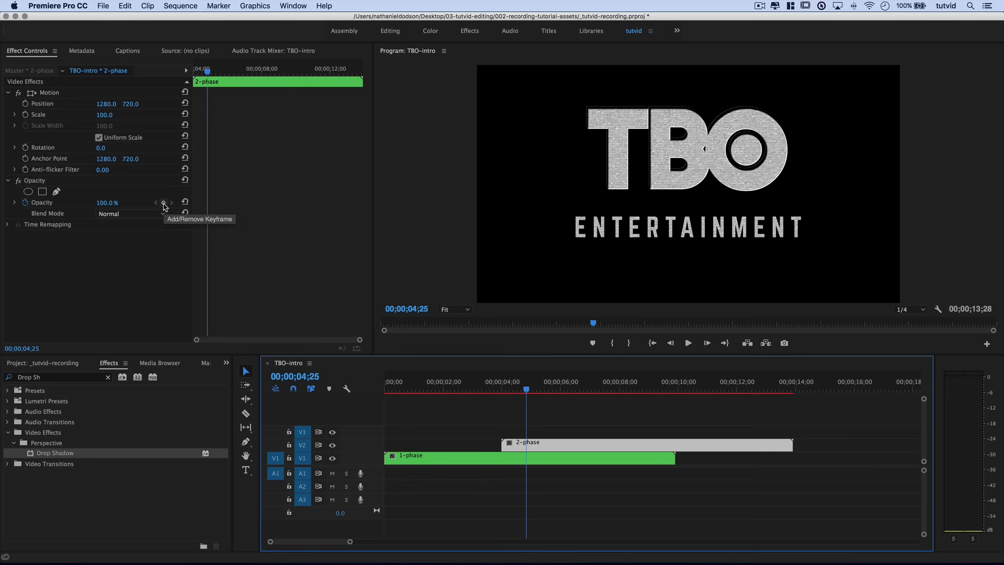
{"action": "left_click", "coordinate": [164, 203]}
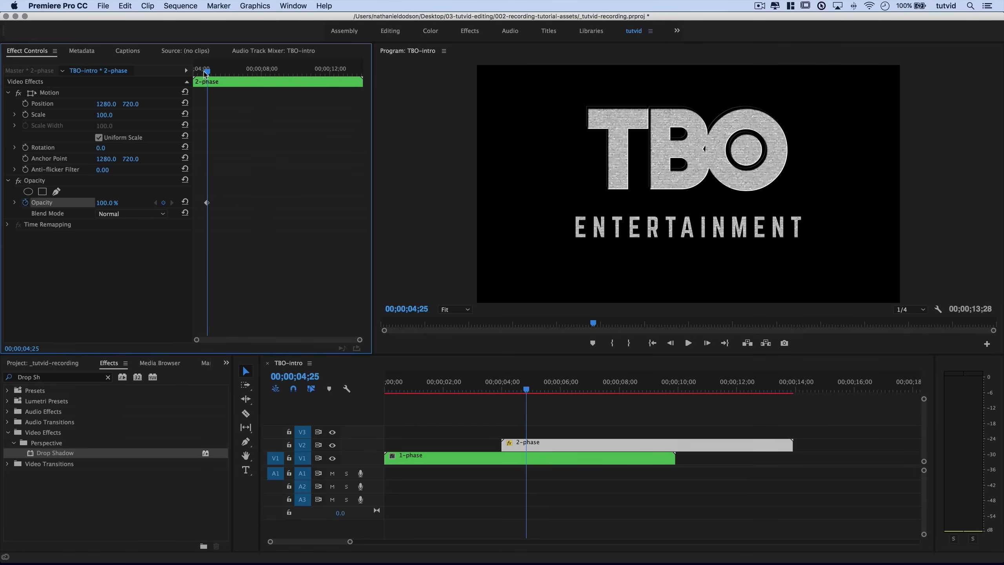
Add a 0% Opacity keyframe to the 2-phase clip at 00;00;04;08.
{"action": "left_click_drag", "start_coordinate": [205, 74], "coordinate": [196, 73]}
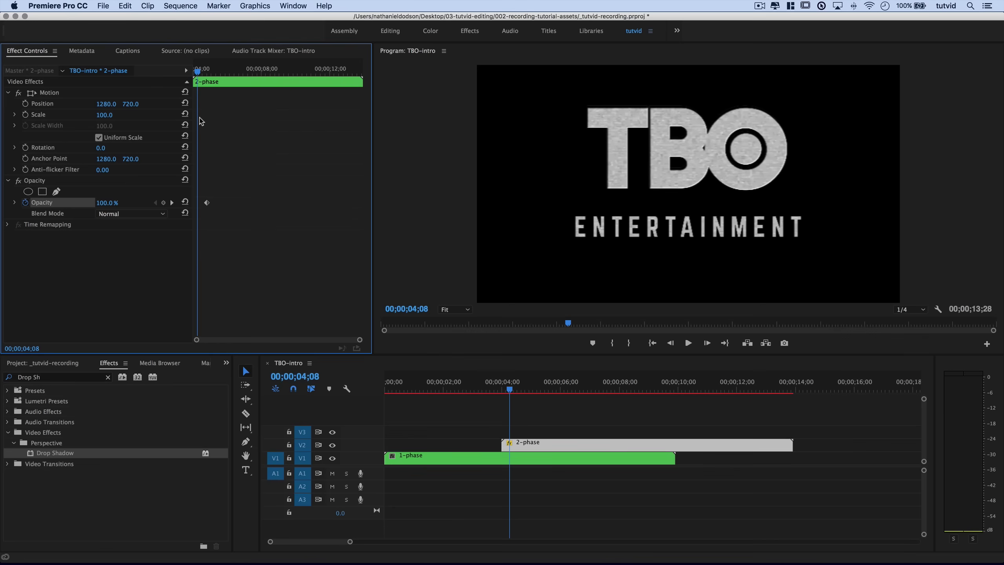
{"action": "left_click", "coordinate": [110, 200]}
{"action": "type", "text": "0"}
{"action": "key", "text": "Return"}
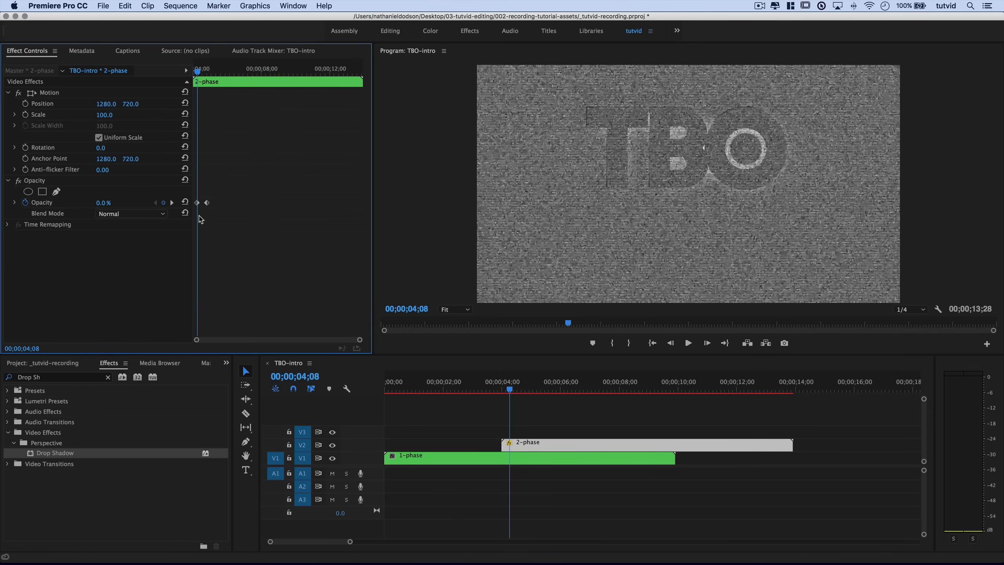
Move the 0% Opacity keyframe to the very start of the 2-phase clip at 00;00;04;00.
{"action": "scroll", "coordinate": [199, 208], "scroll_direction": "up", "scroll_amount": 5}
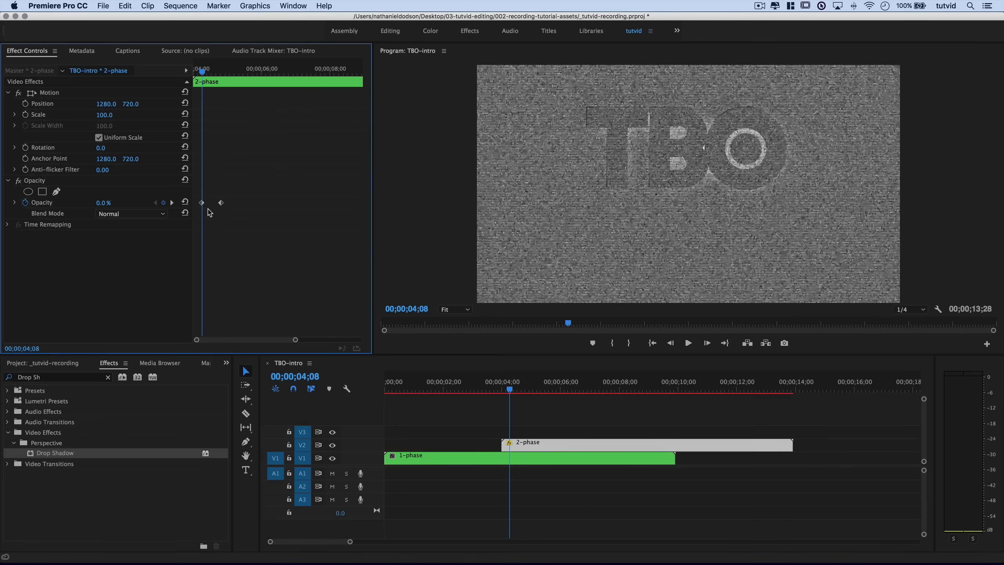
{"action": "left_click_drag", "start_coordinate": [246, 203], "coordinate": [193, 205]}
{"action": "key", "text": "Up"}
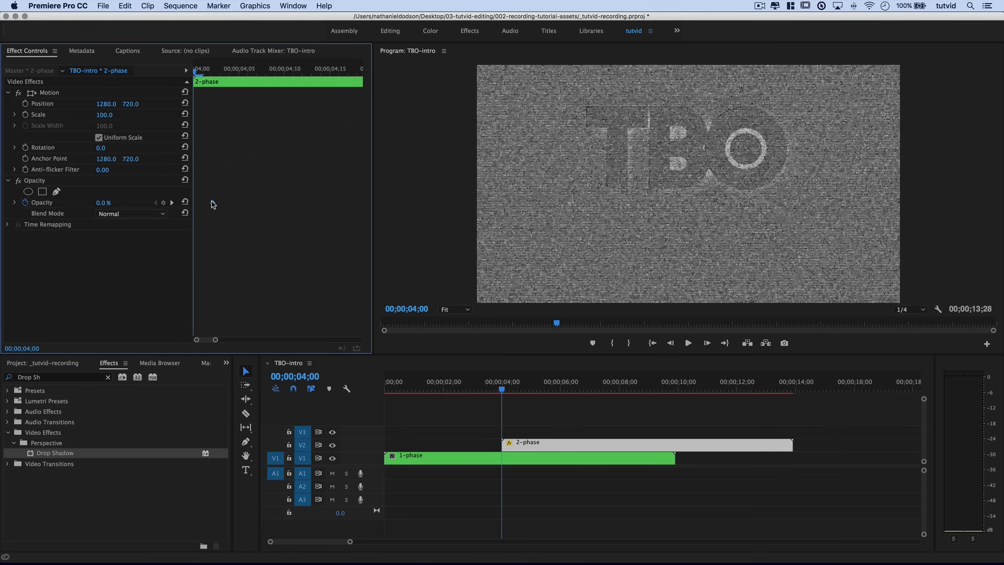
{"action": "left_click_drag", "start_coordinate": [212, 204], "coordinate": [195, 208]}
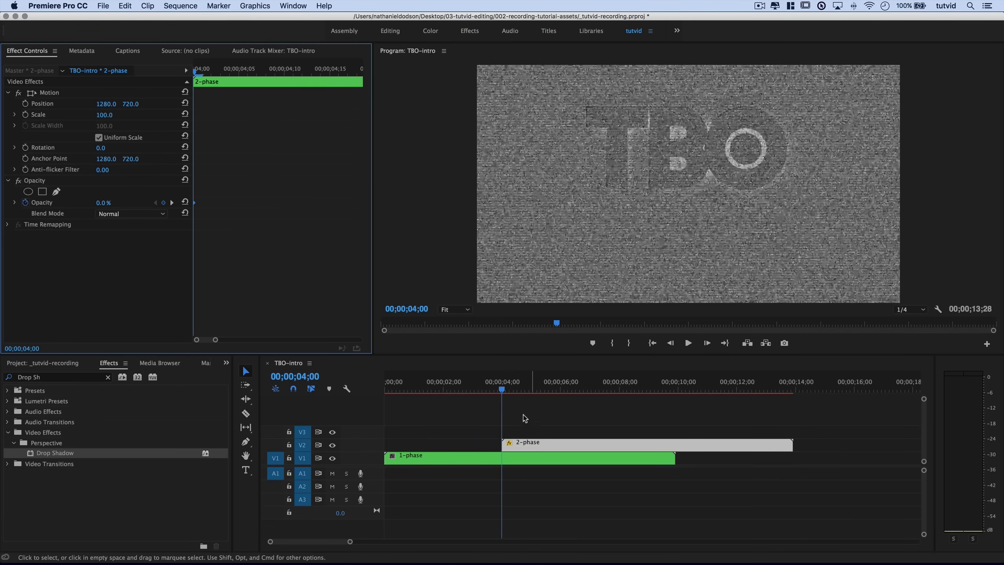
Play back the transition from 1-phase to 2-phase twice to check the fade.
{"action": "left_click_drag", "start_coordinate": [502, 391], "coordinate": [476, 393]}
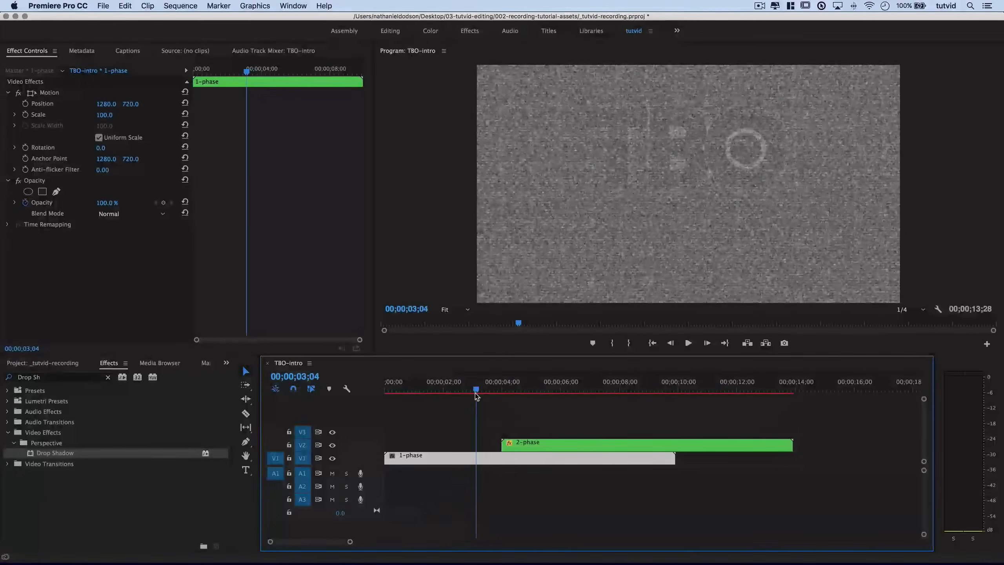
{"action": "key", "text": "space"}
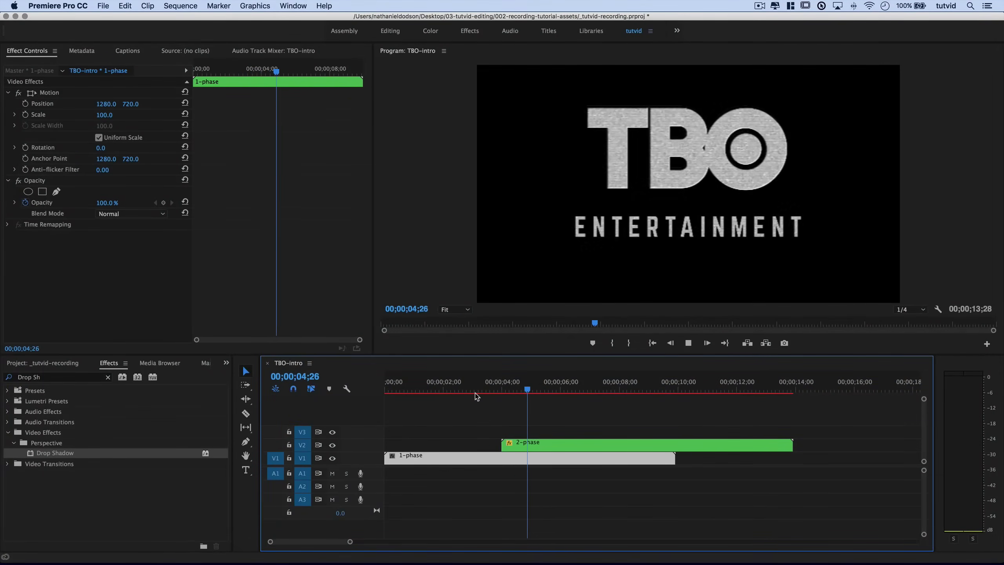
{"action": "key", "text": "space"}
{"action": "left_click", "coordinate": [460, 392]}
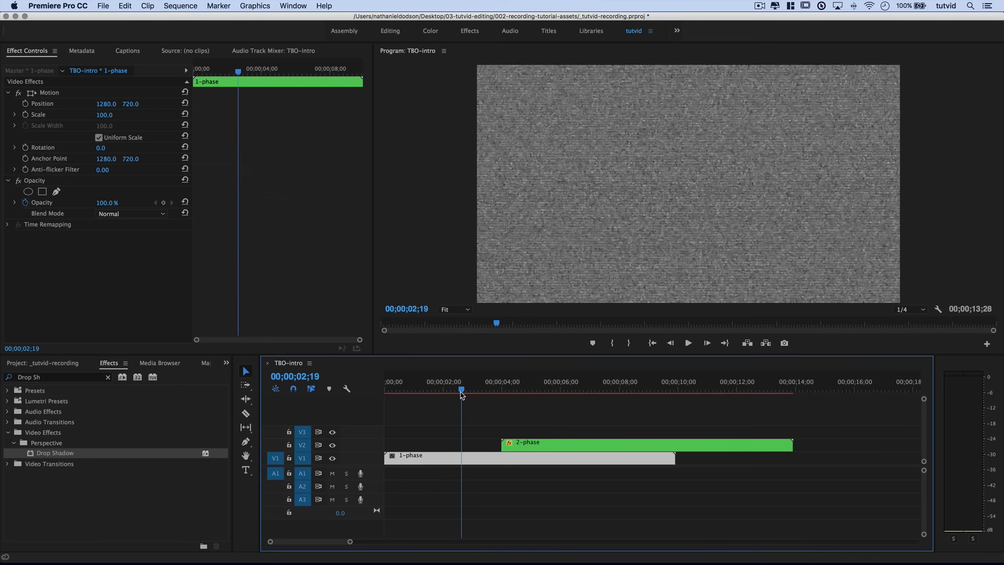
{"action": "key", "text": "space"}
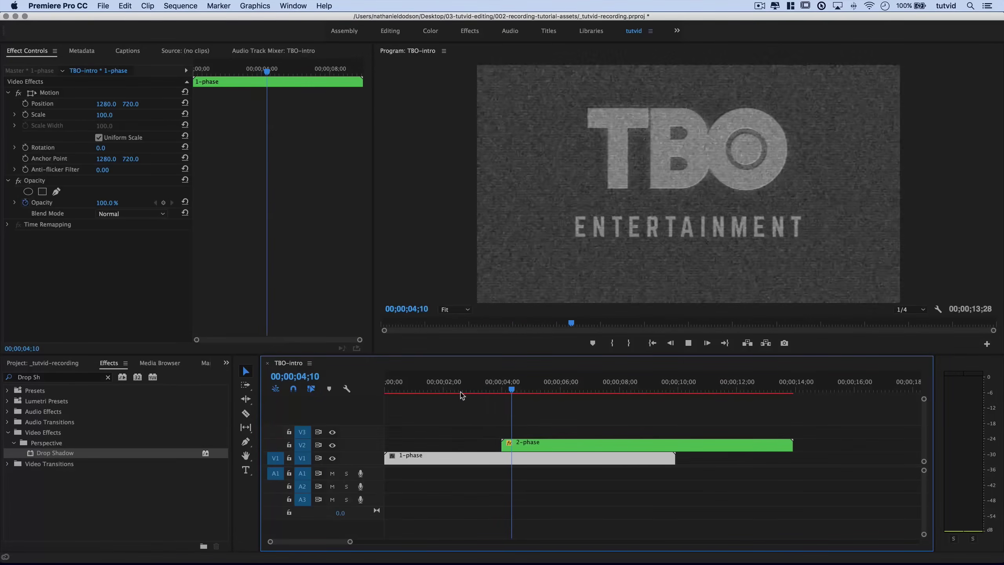
{"action": "key", "text": "space"}
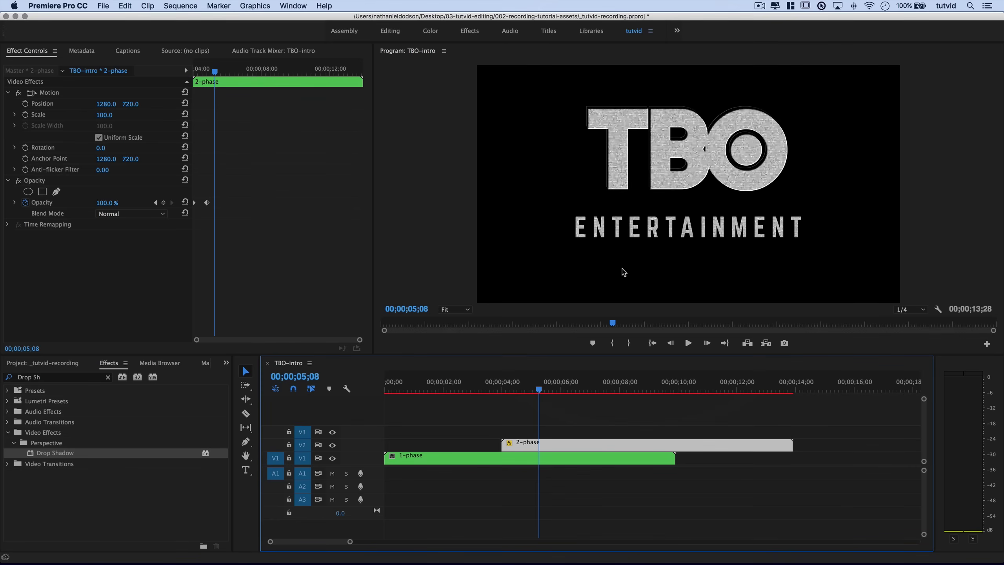
Clear the effects search and place TBO-audio.wav on A1 at the start of the sequence.
{"action": "left_click", "coordinate": [108, 378]}
{"action": "scroll", "coordinate": [506, 421], "scroll_direction": "down", "scroll_amount": 4}
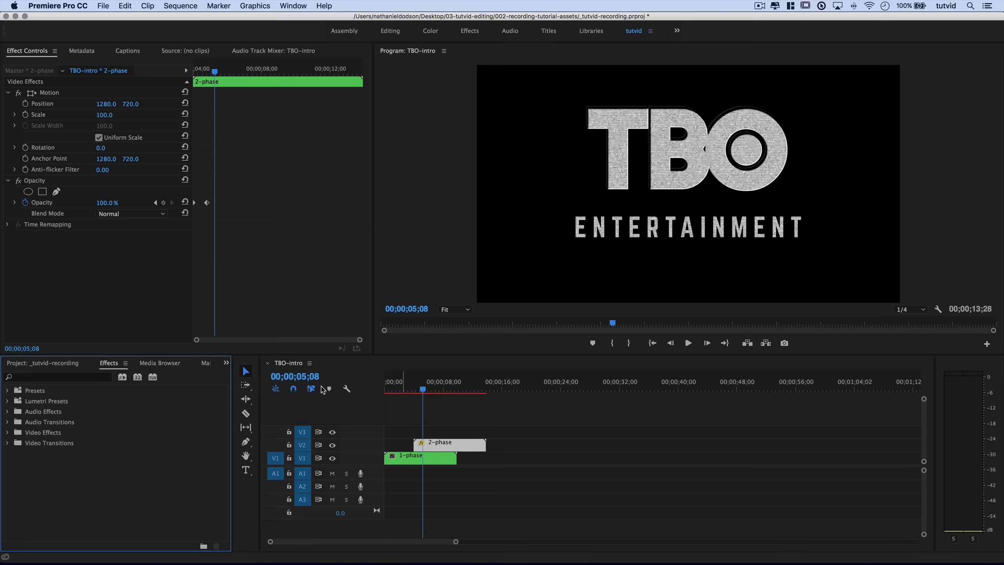
{"action": "left_click", "coordinate": [43, 363]}
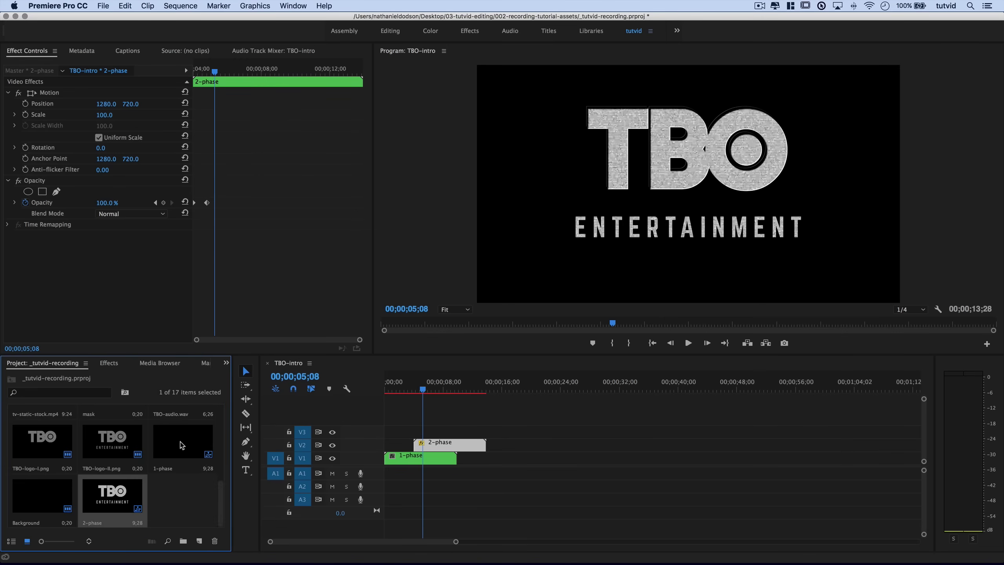
{"action": "scroll", "coordinate": [181, 445], "scroll_direction": "up", "scroll_amount": 2}
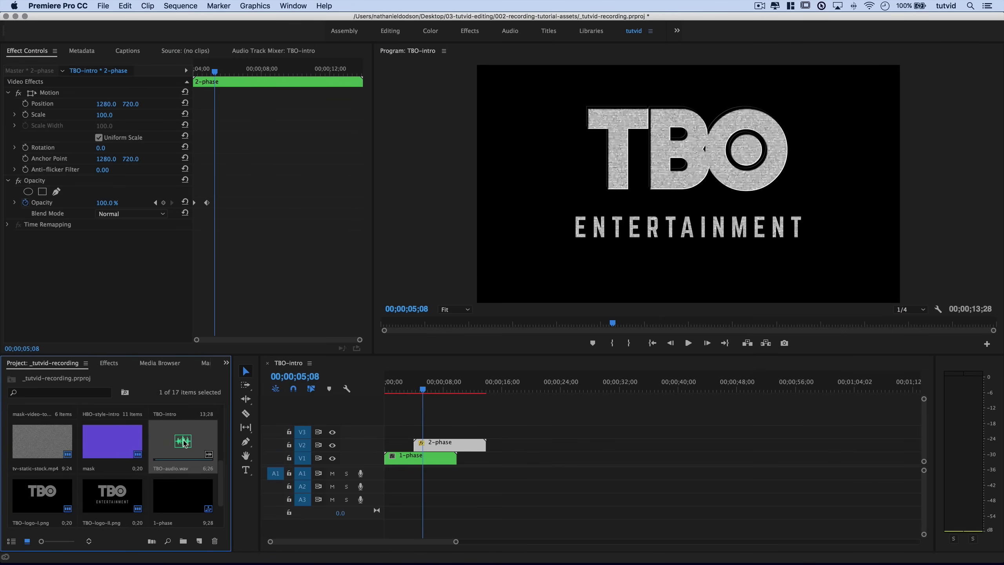
{"action": "left_click_drag", "start_coordinate": [183, 444], "coordinate": [391, 474]}
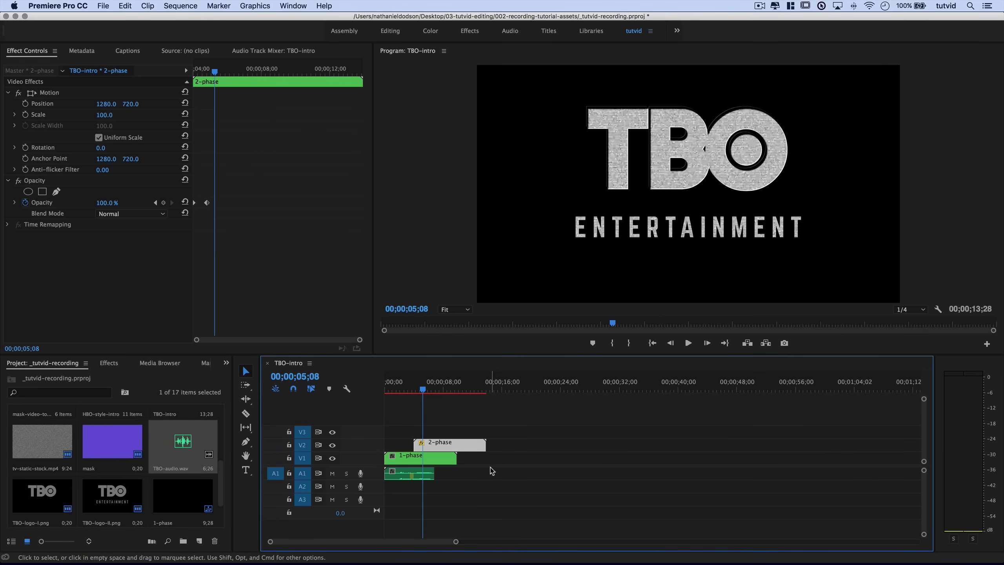
Split the 1-phase and 2-phase clips with the Razor tool at the end of the audio clip.
{"action": "left_click_drag", "start_coordinate": [440, 386], "coordinate": [434, 387]}
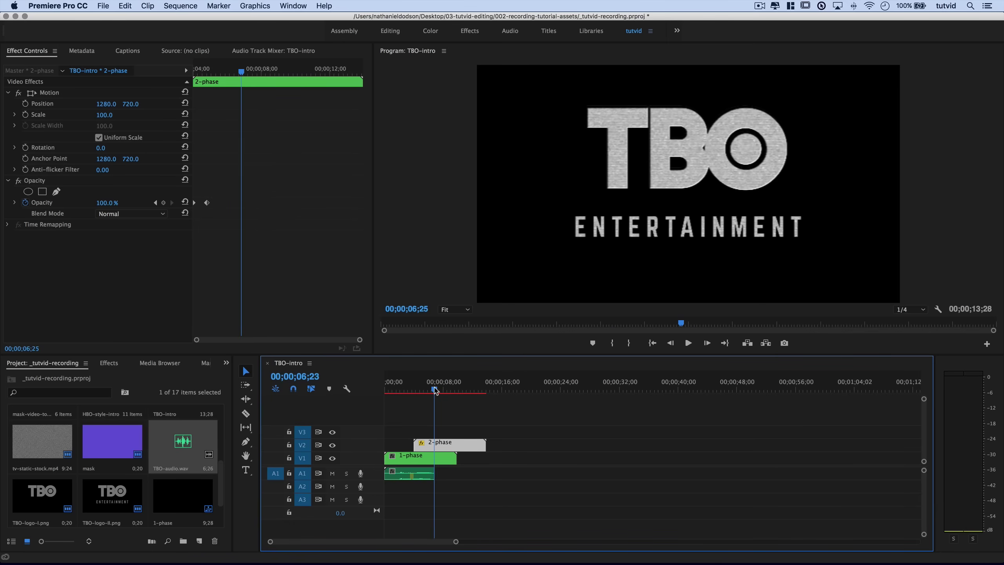
{"action": "key", "text": "equal"}
{"action": "key", "text": "equal"}
{"action": "key", "text": "equal"}
{"action": "left_click", "coordinate": [624, 387]}
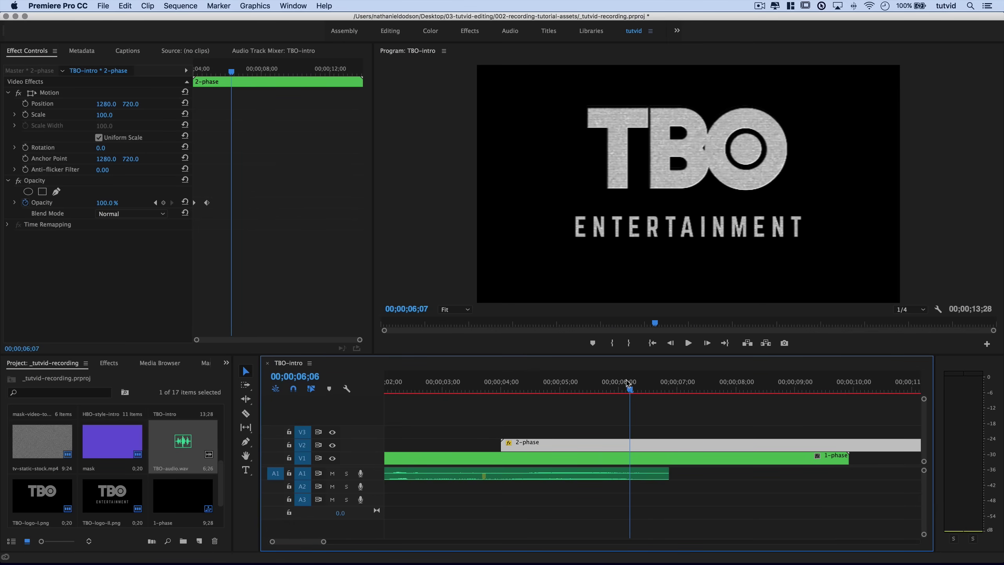
{"action": "left_click", "coordinate": [246, 414]}
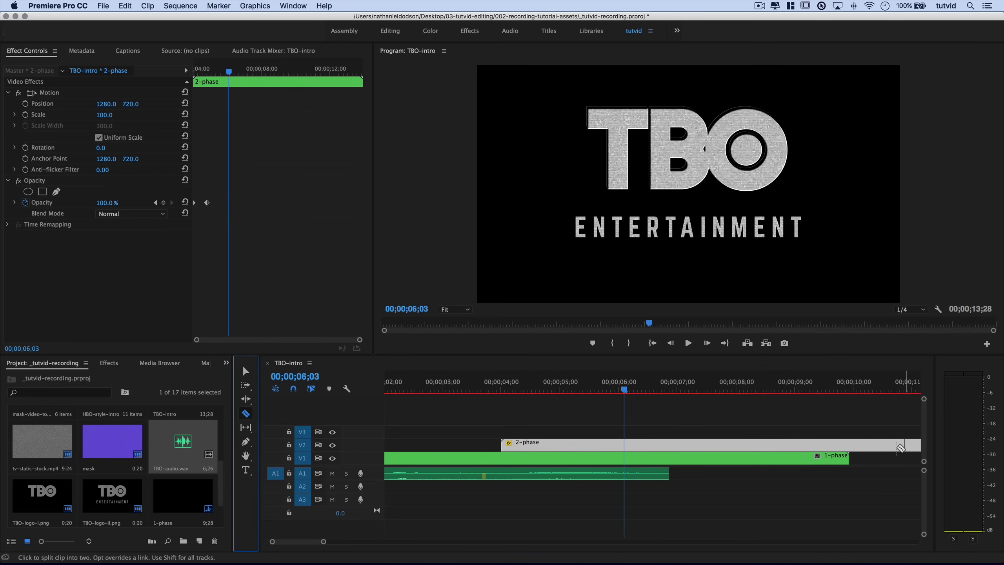
{"action": "left_click", "coordinate": [670, 458]}
{"action": "left_click", "coordinate": [670, 443]}
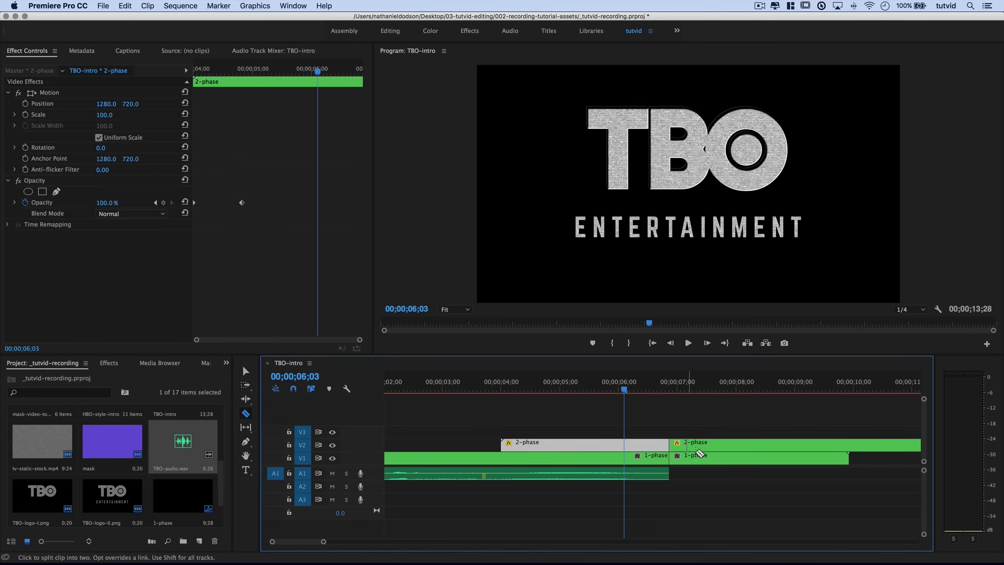
{"action": "left_click", "coordinate": [245, 371]}
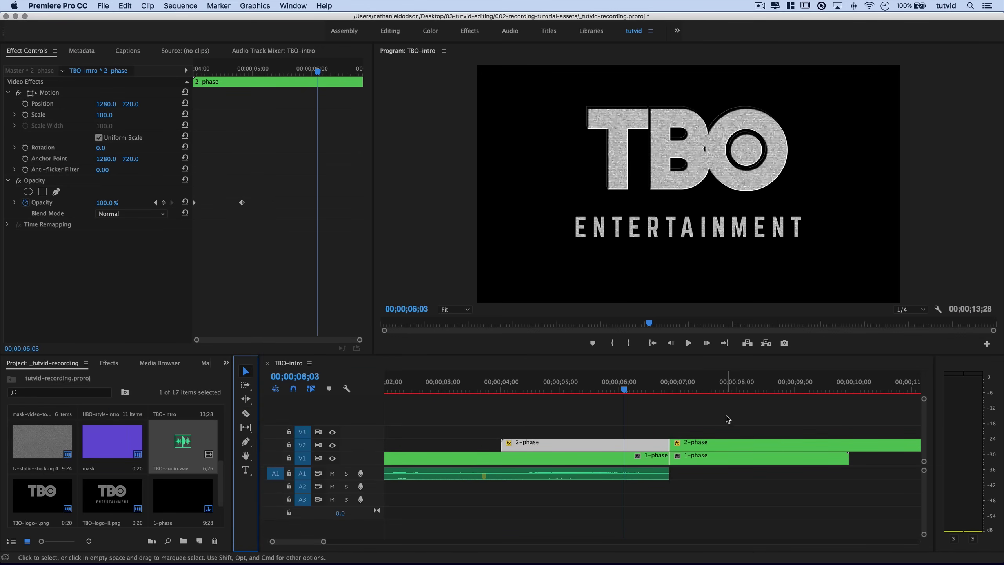
Delete the leftover 1-phase and 2-phase pieces that extend past the end of the audio clip.
{"action": "left_click_drag", "start_coordinate": [726, 419], "coordinate": [786, 486]}
{"action": "key", "text": "Delete"}
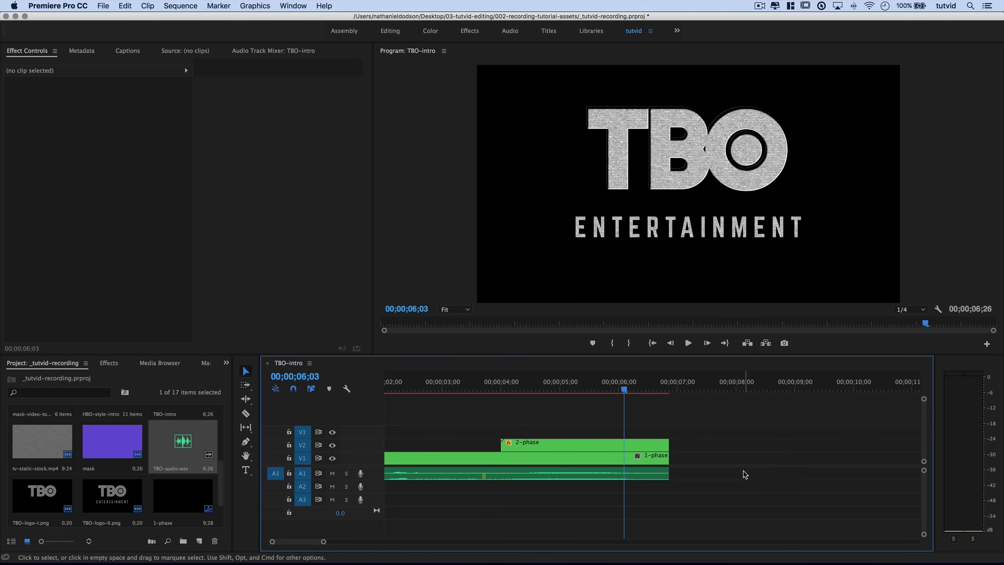
Play back the trimmed TBO-intro sequence from its start to check the video against the audio.
{"action": "key", "text": "minus"}
{"action": "left_click", "coordinate": [415, 457]}
{"action": "key", "text": "Home"}
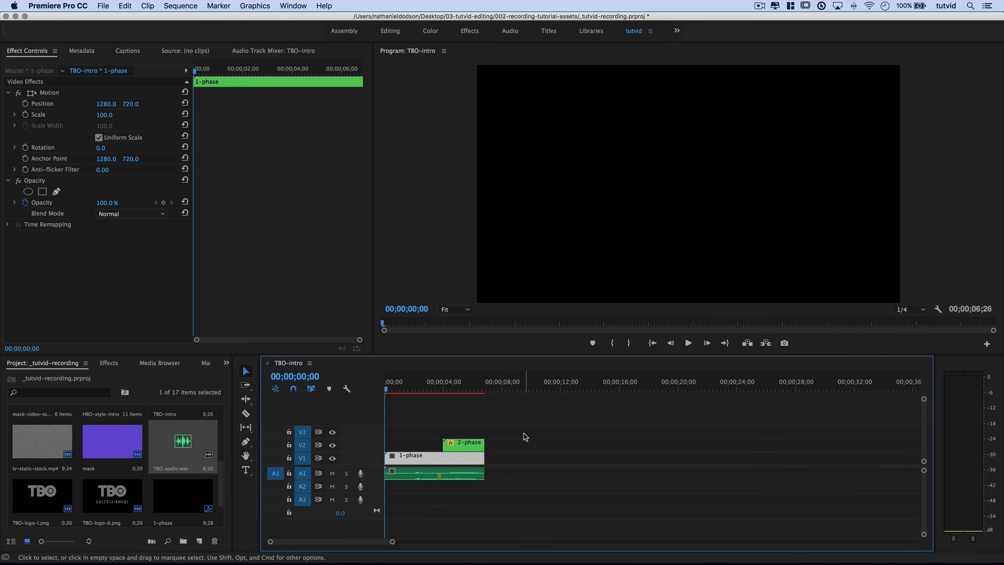
{"action": "key", "text": "space"}
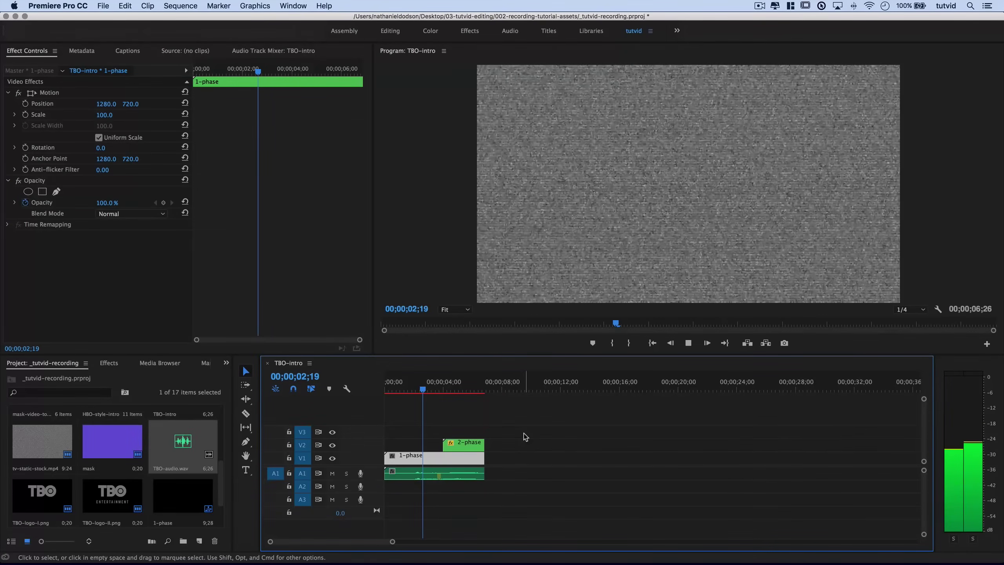
{"action": "key", "text": "space"}
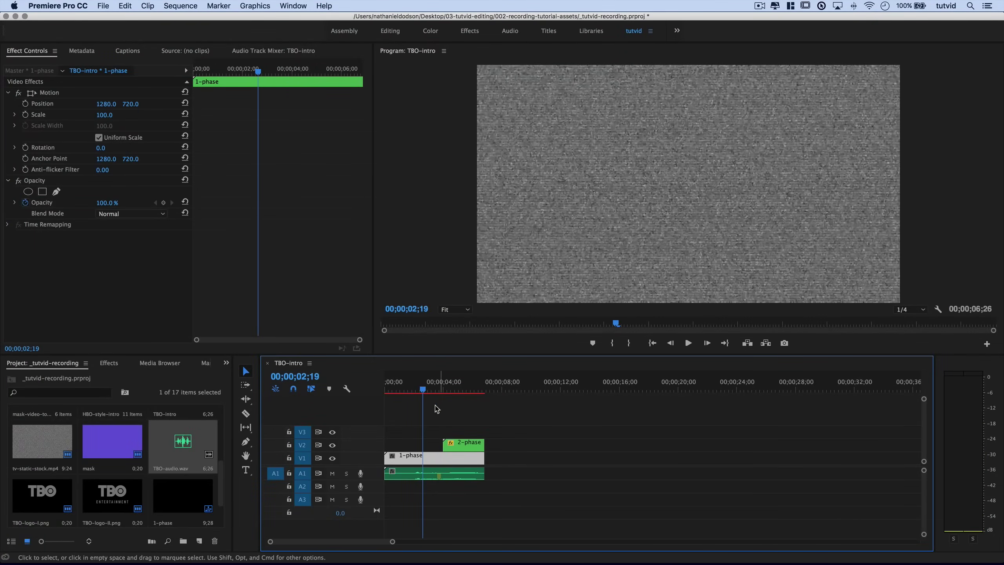
Mark the sequence with in and out points from 00;00;00;00 to 00;00;06;26 and render in to out.
{"action": "left_click_drag", "start_coordinate": [425, 391], "coordinate": [386, 391]}
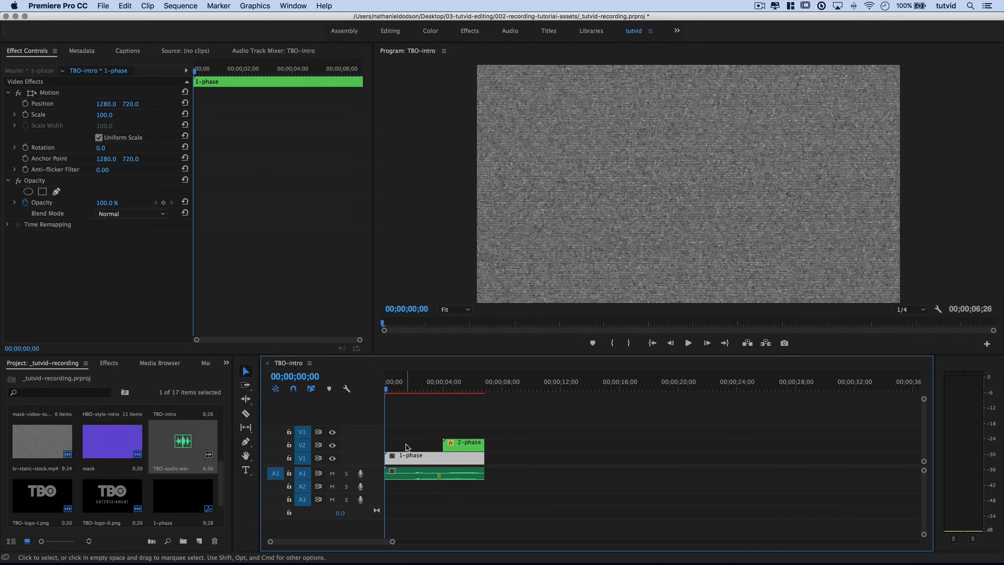
{"action": "left_click_drag", "start_coordinate": [449, 391], "coordinate": [483, 390]}
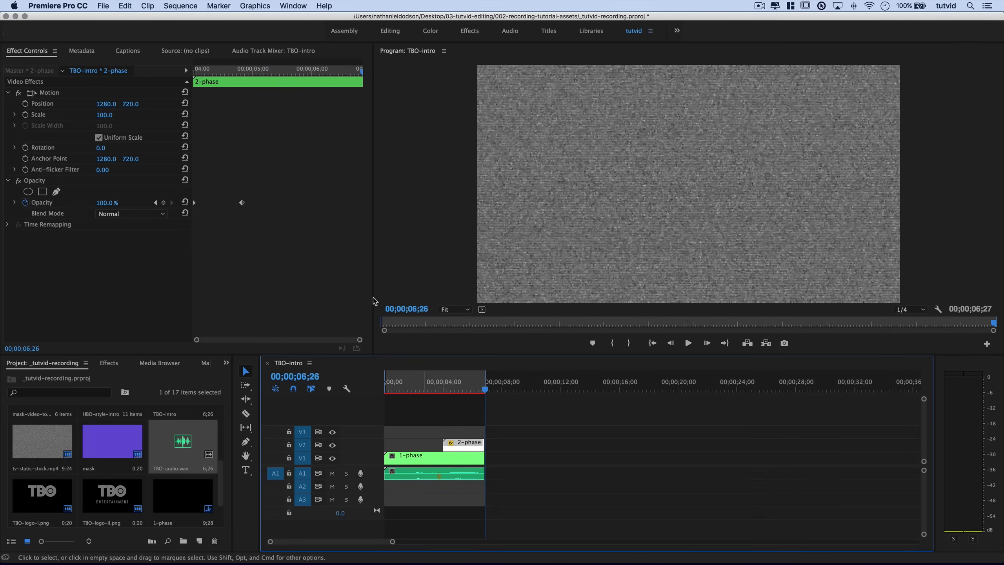
{"action": "left_click", "coordinate": [180, 5]}
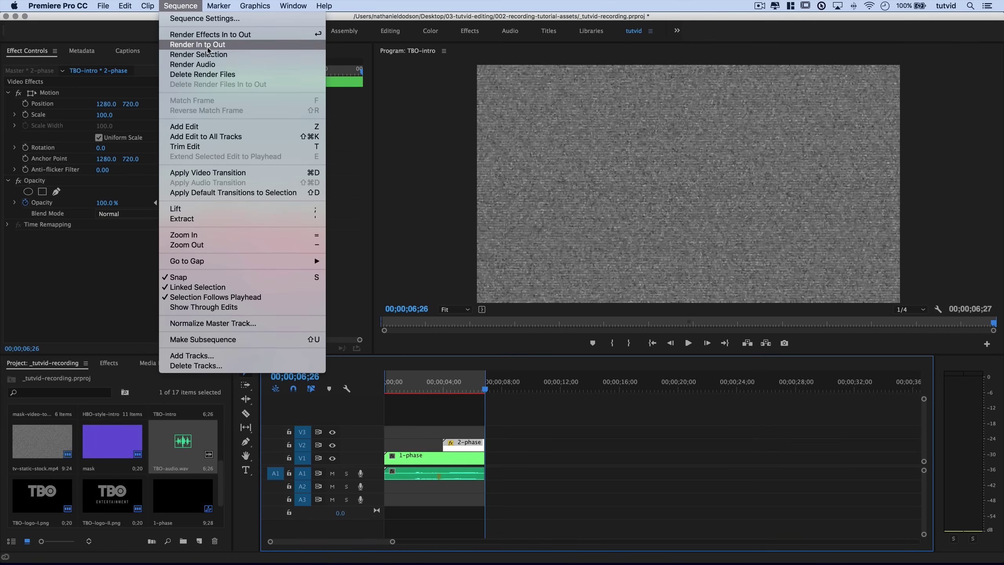
{"action": "left_click", "coordinate": [207, 45]}
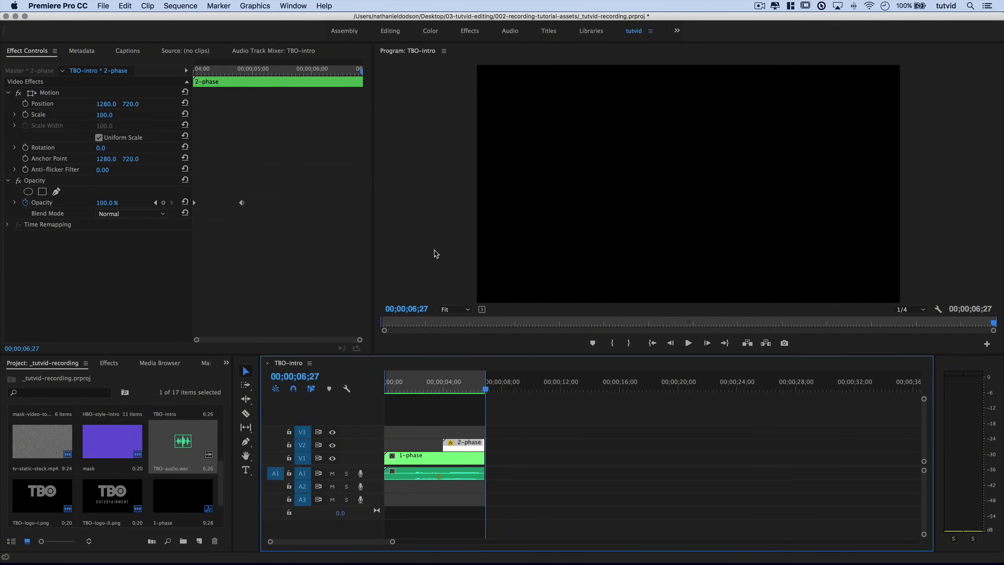
Deselect the 2-phase clip and clear the sequence's in and out points.
{"action": "left_click", "coordinate": [443, 408]}
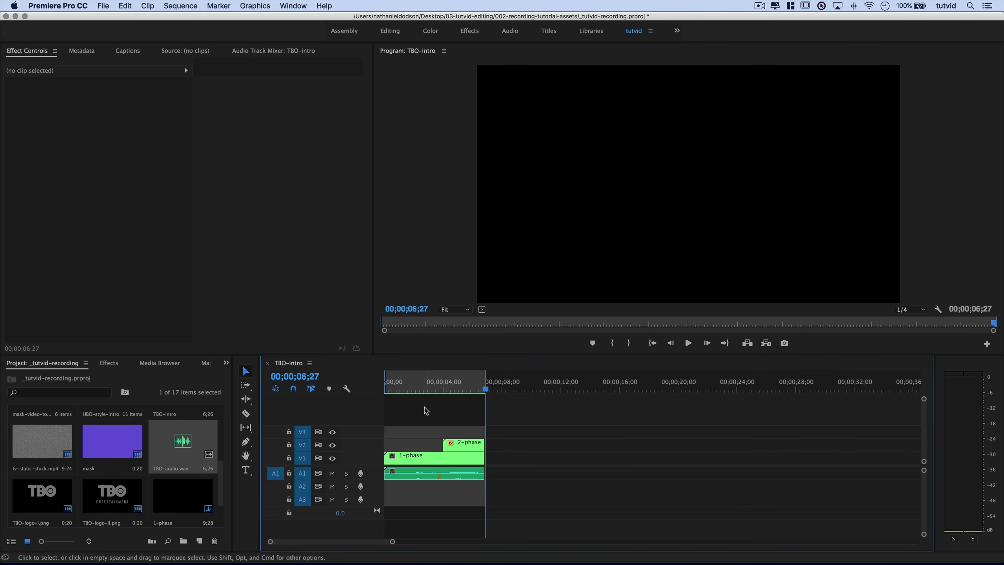
{"action": "key", "text": "alt+x"}
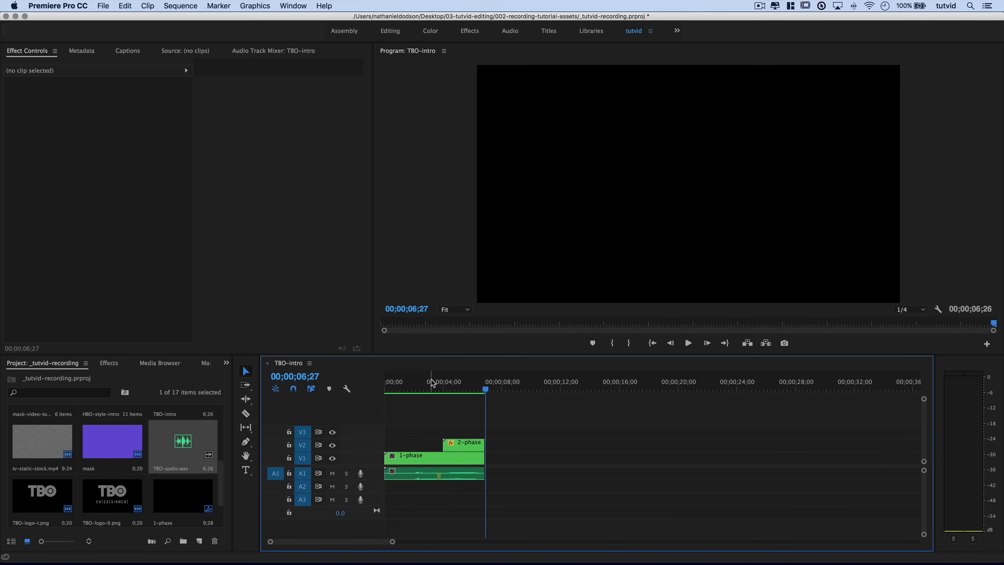